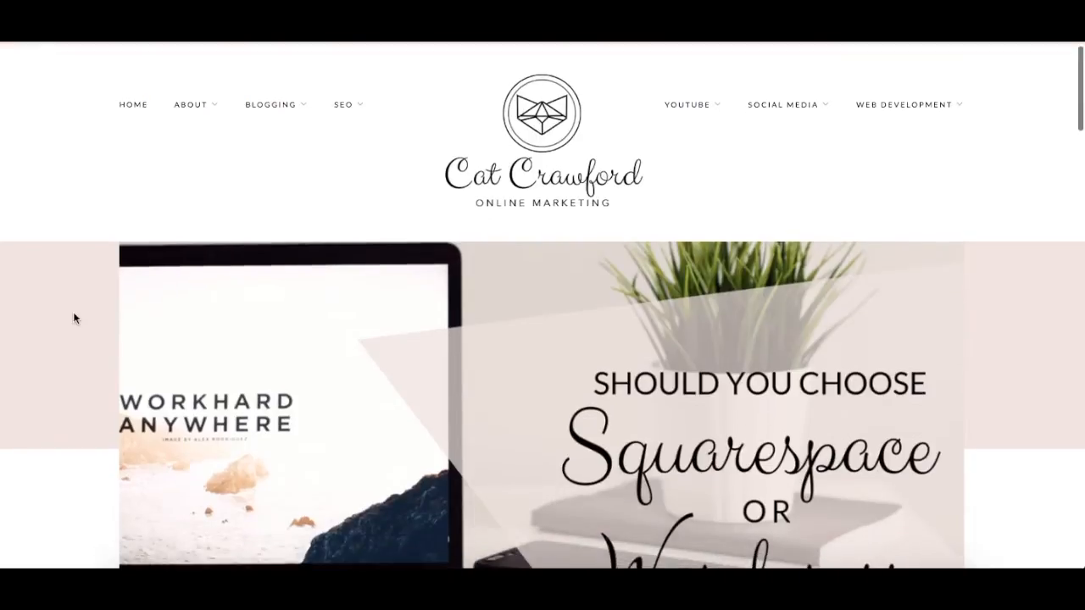
Step: Examine the branded graphics on the marketing blog's homepage, including the featured banner, category images and post thumbnails
scroll(74, 318, "down", 8)
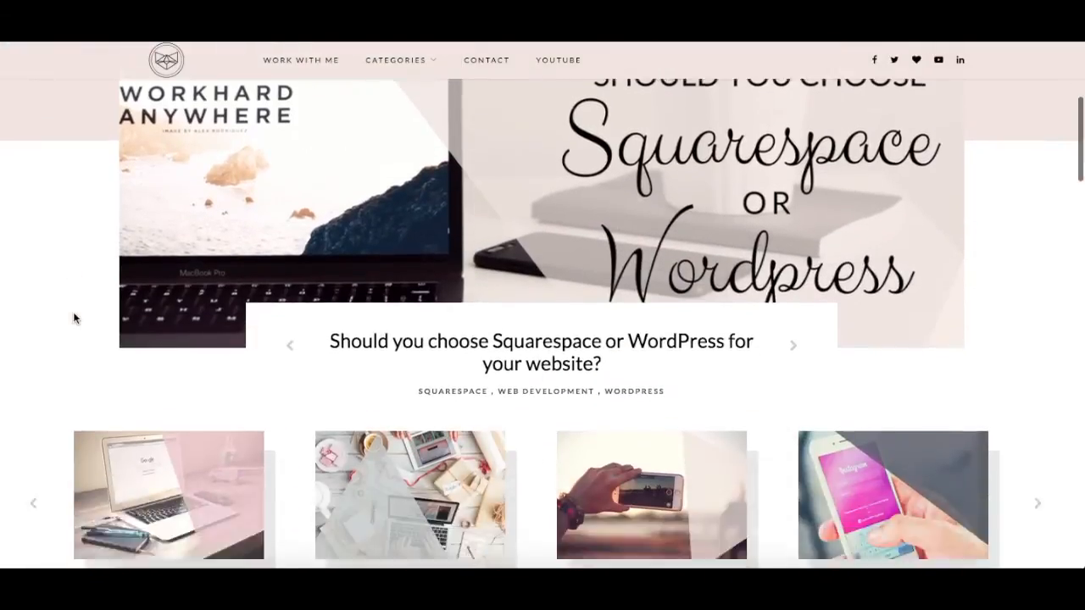
scroll(74, 318, "down", 5)
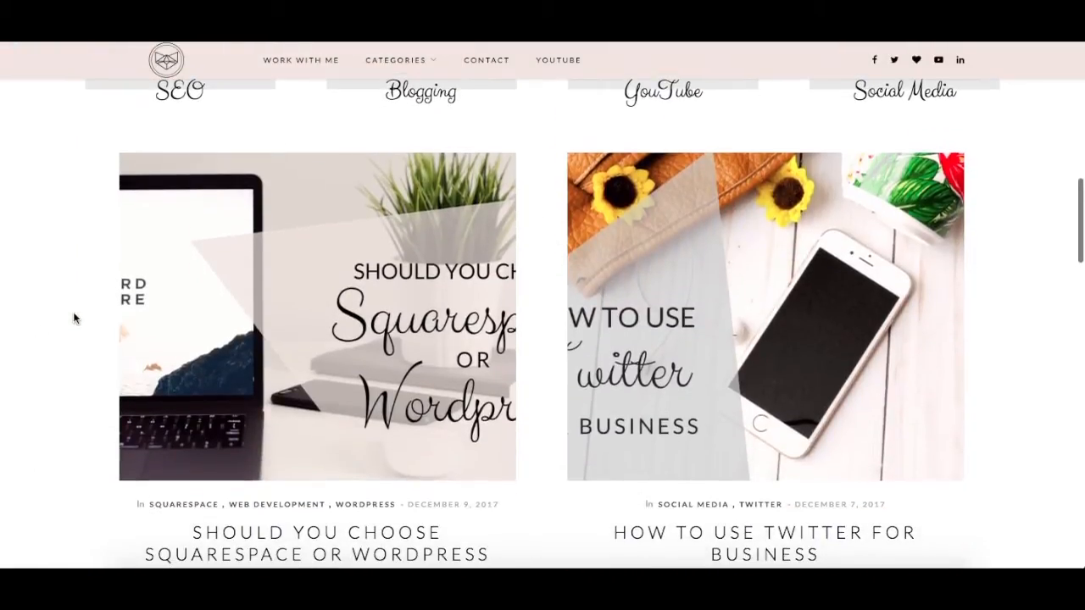
scroll(74, 318, "down", 5)
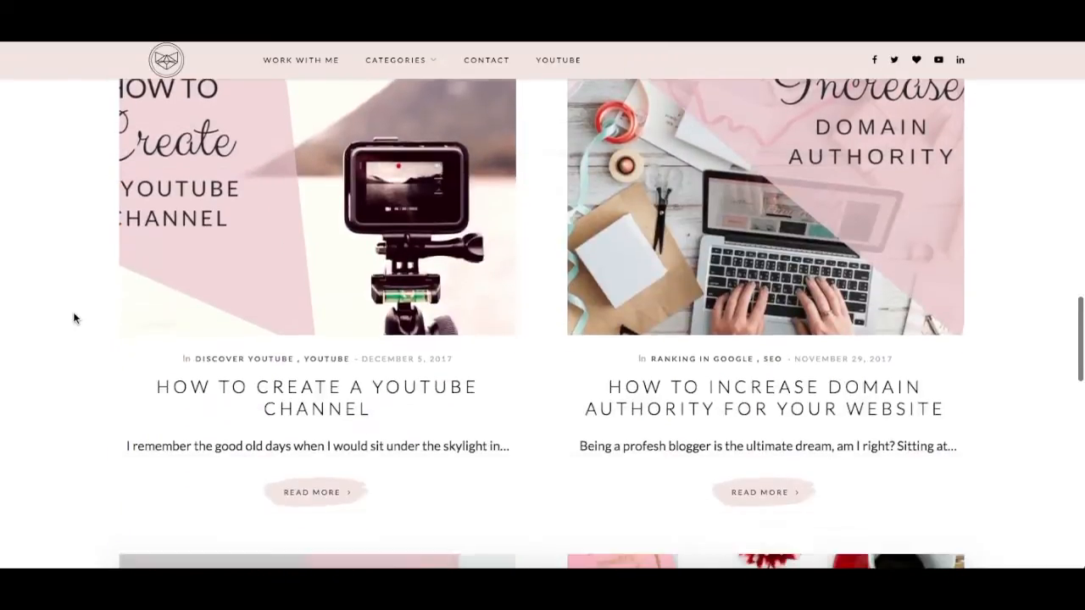
scroll(73, 318, "up", 7)
scroll(74, 317, "up", 10)
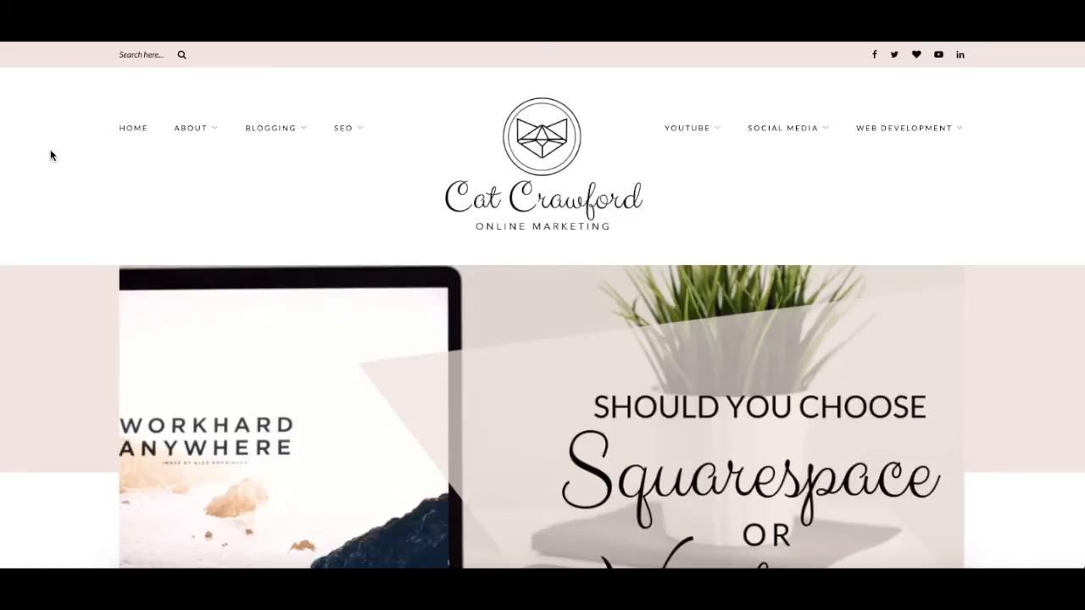
scroll(93, 252, "down", 2)
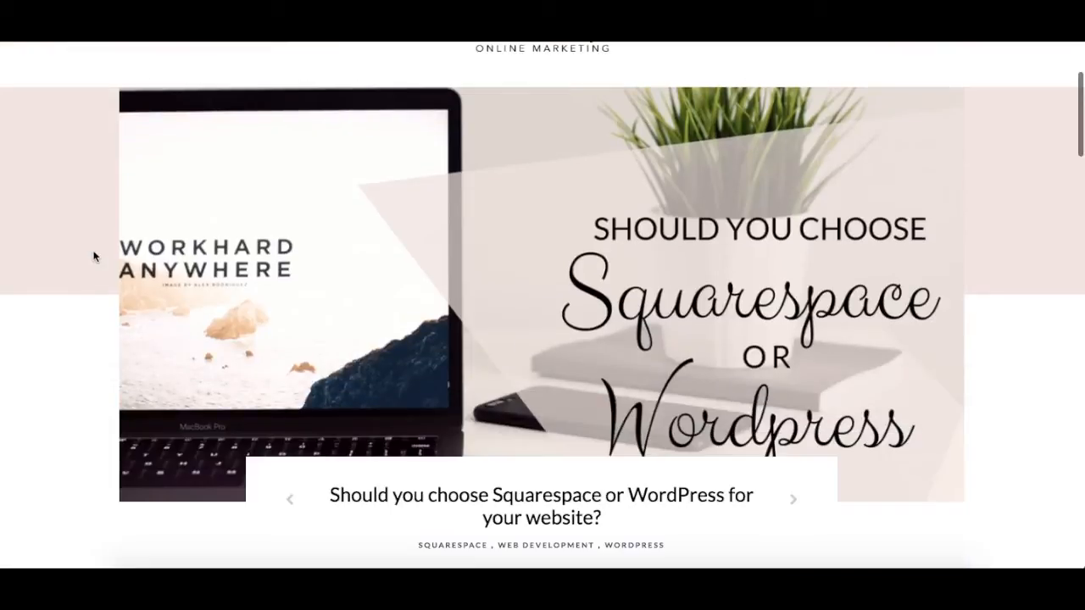
scroll(74, 302, "down", 3)
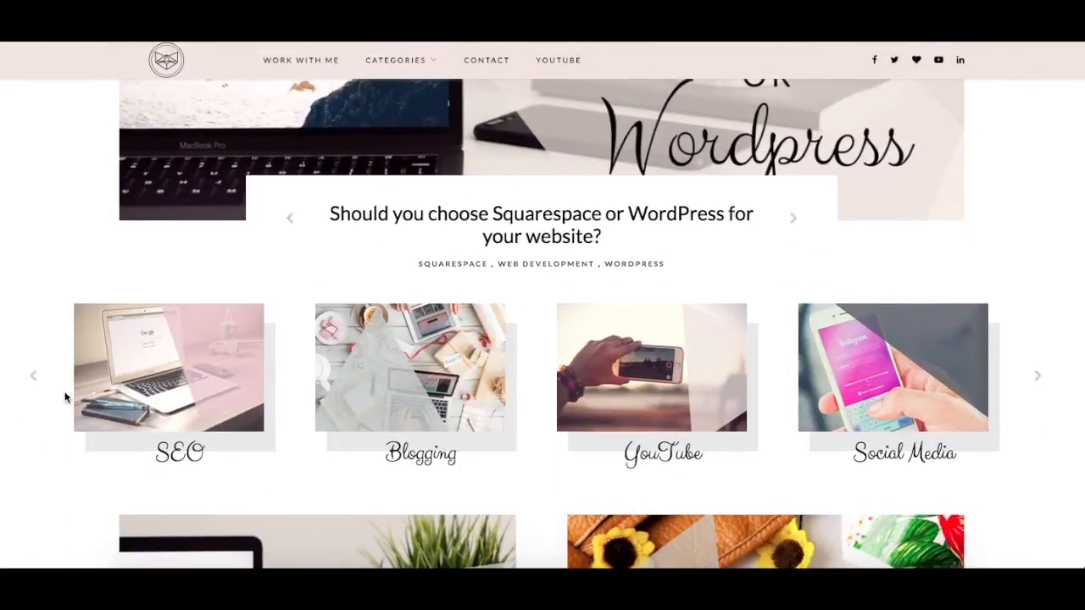
scroll(66, 397, "down", 1)
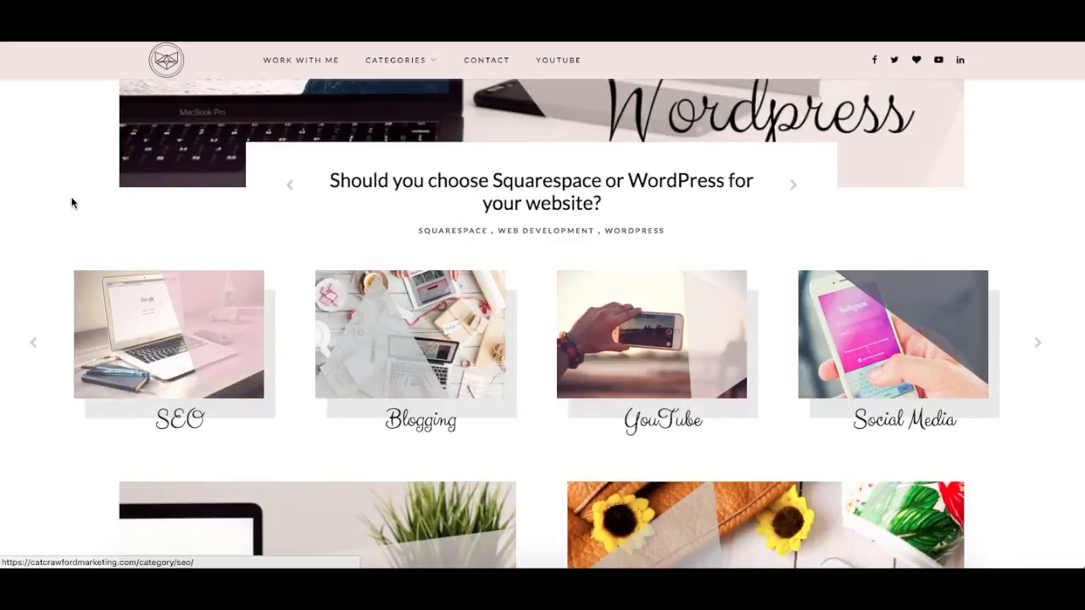
scroll(72, 203, "up", 10)
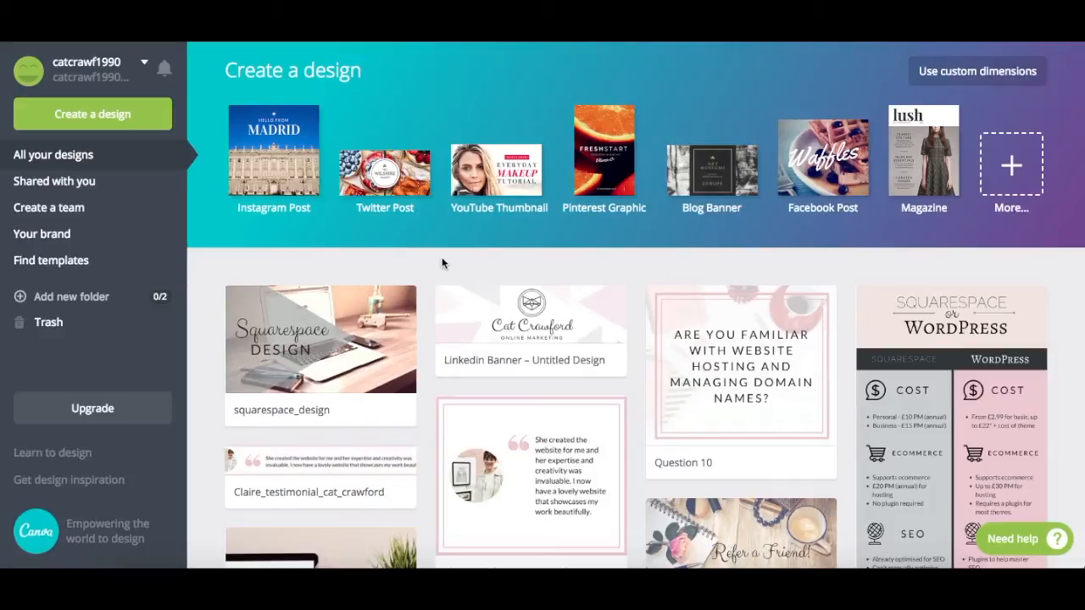
Step: Switch to Canva and look over the existing designs on the home page
scroll(442, 257, "down", 1)
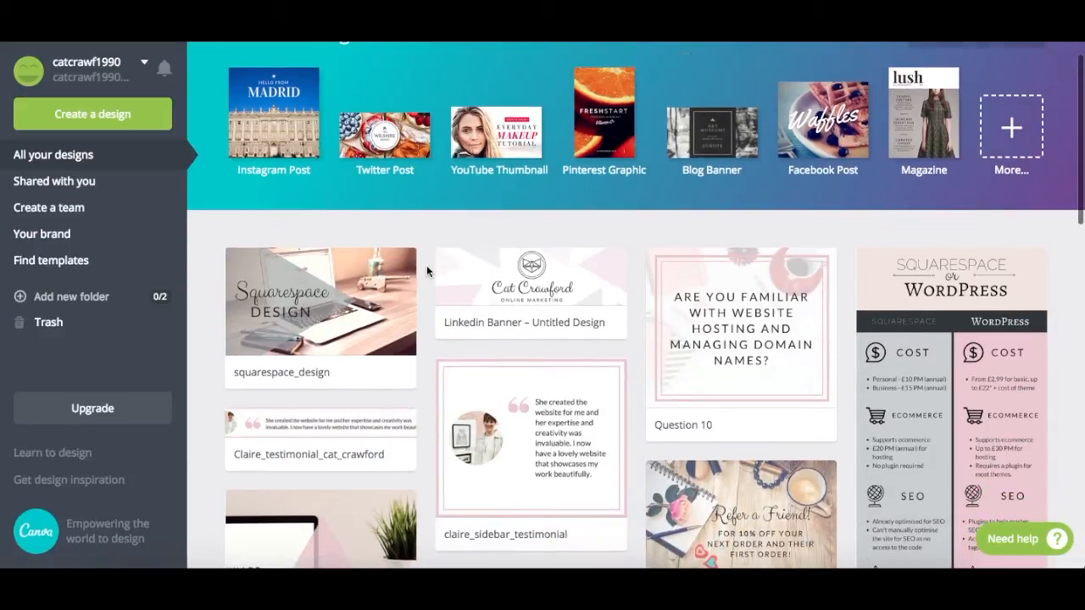
scroll(426, 270, "down", 2)
scroll(426, 312, "up", 3)
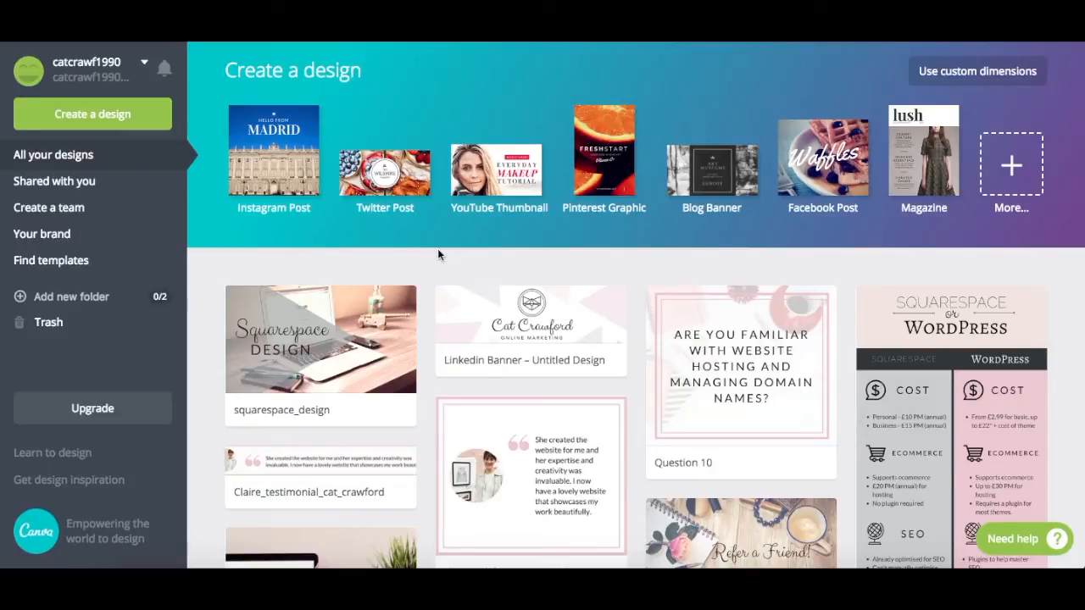
scroll(422, 336, "down", 1)
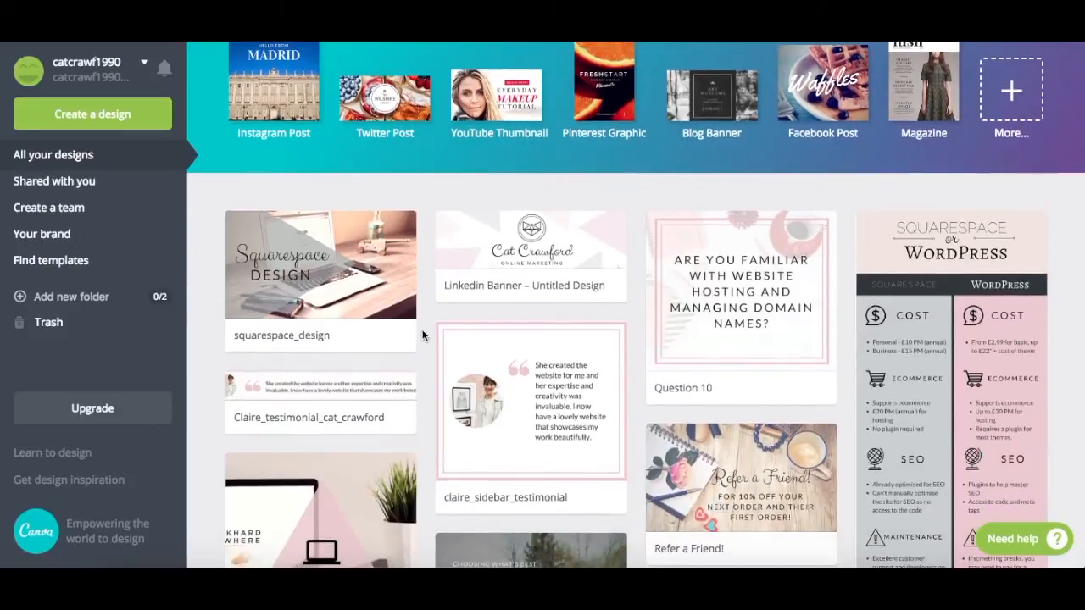
scroll(422, 336, "up", 1)
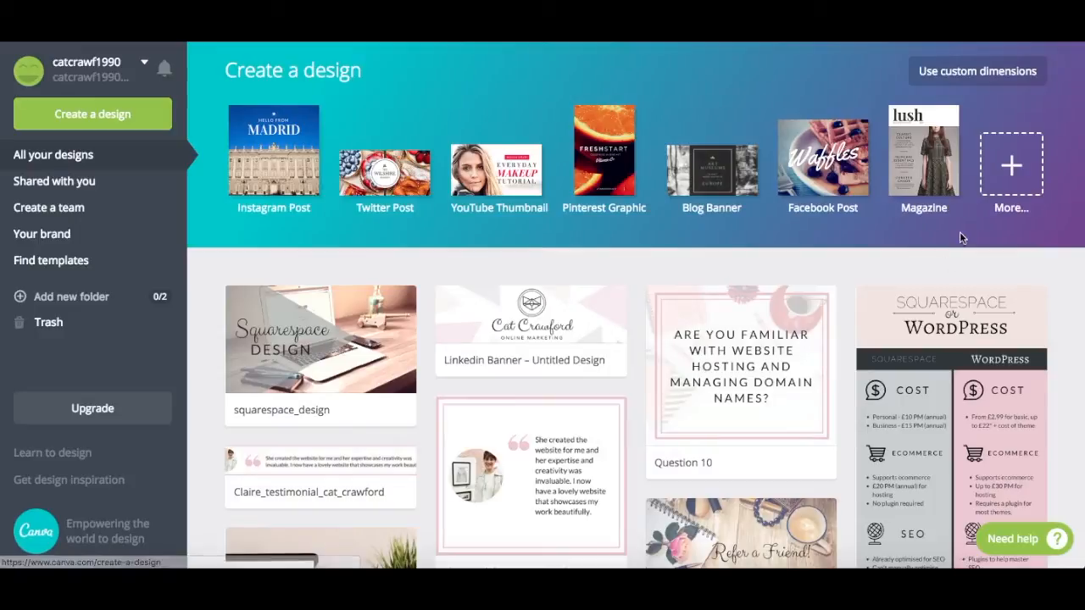
Step: Open the full list of design types and review the social media post and document formats
left_click(1011, 162)
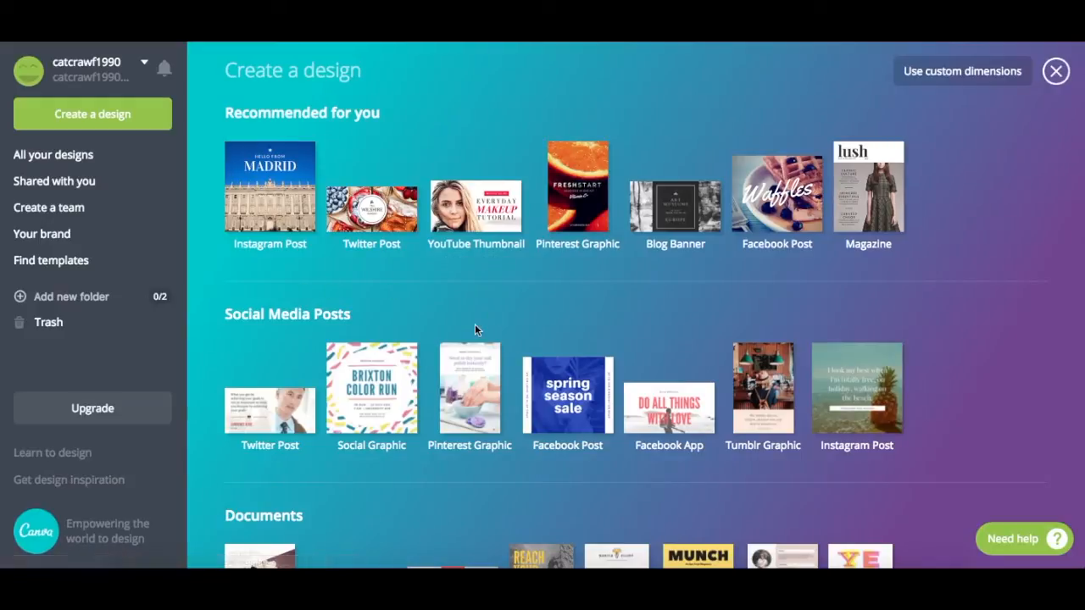
scroll(475, 327, "down", 1)
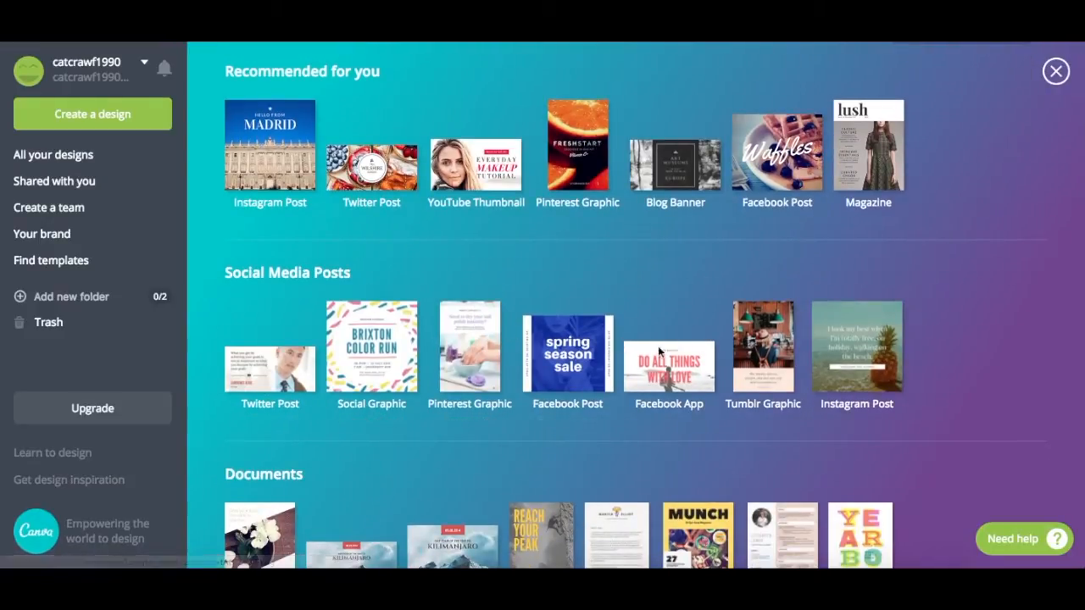
scroll(607, 250, "down", 3)
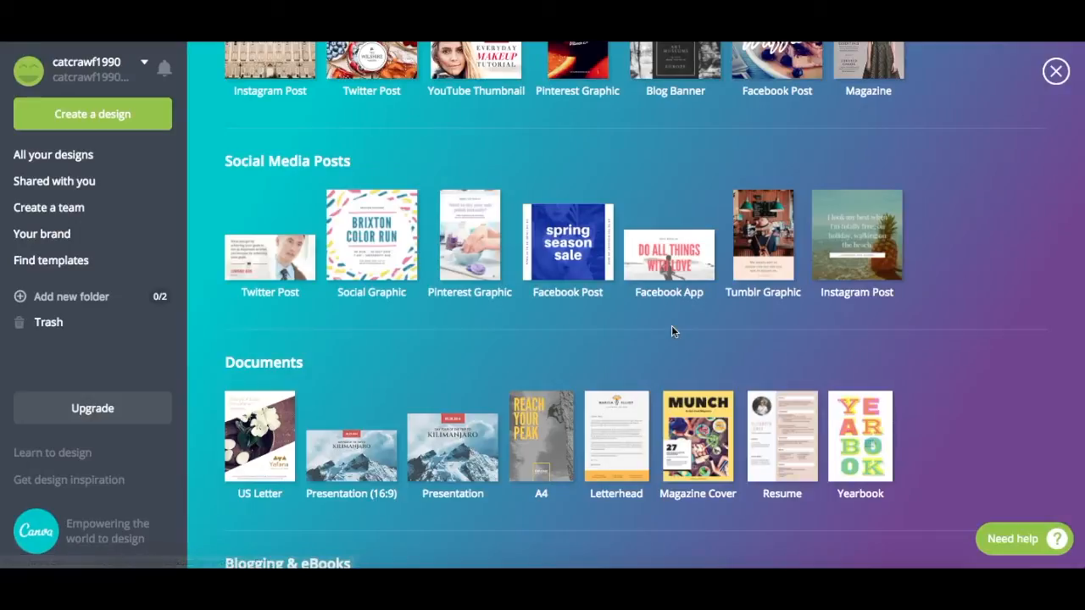
scroll(672, 326, "down", 3)
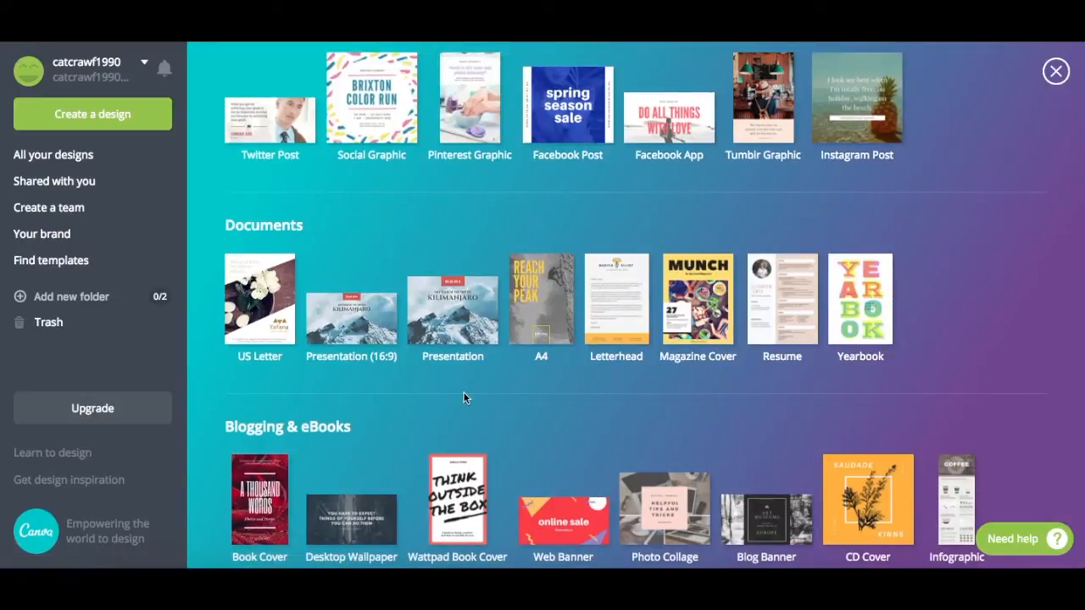
scroll(464, 395, "down", 1)
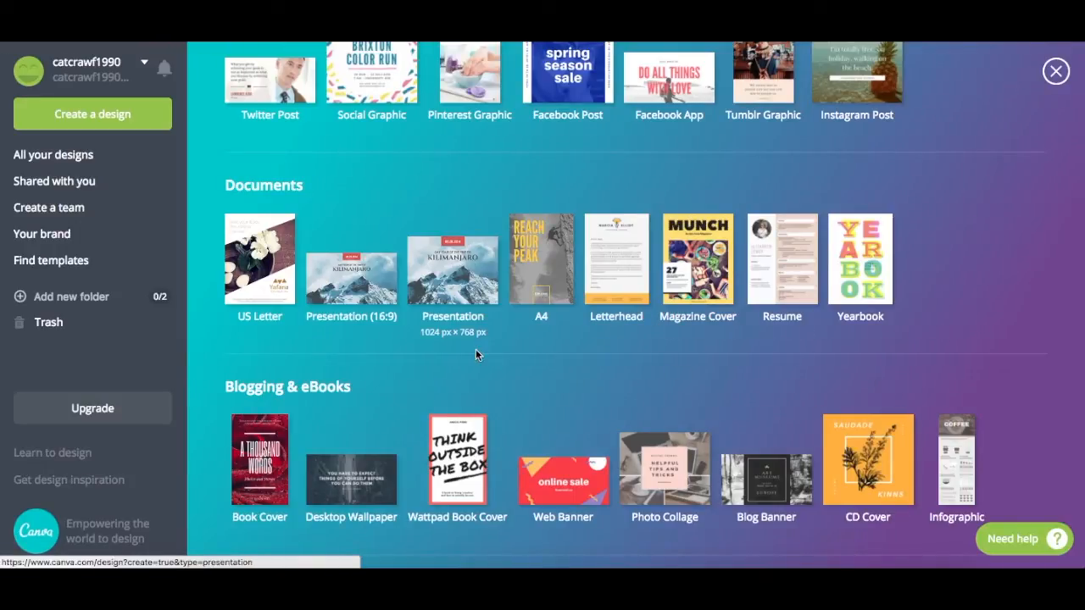
scroll(475, 348, "down", 2)
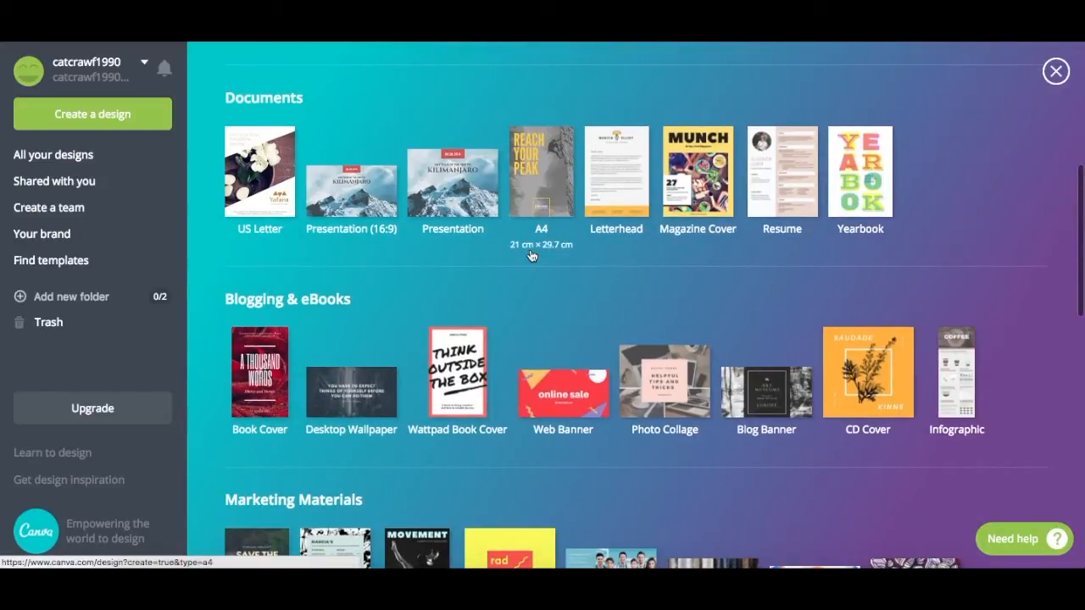
scroll(530, 297, "down", 1)
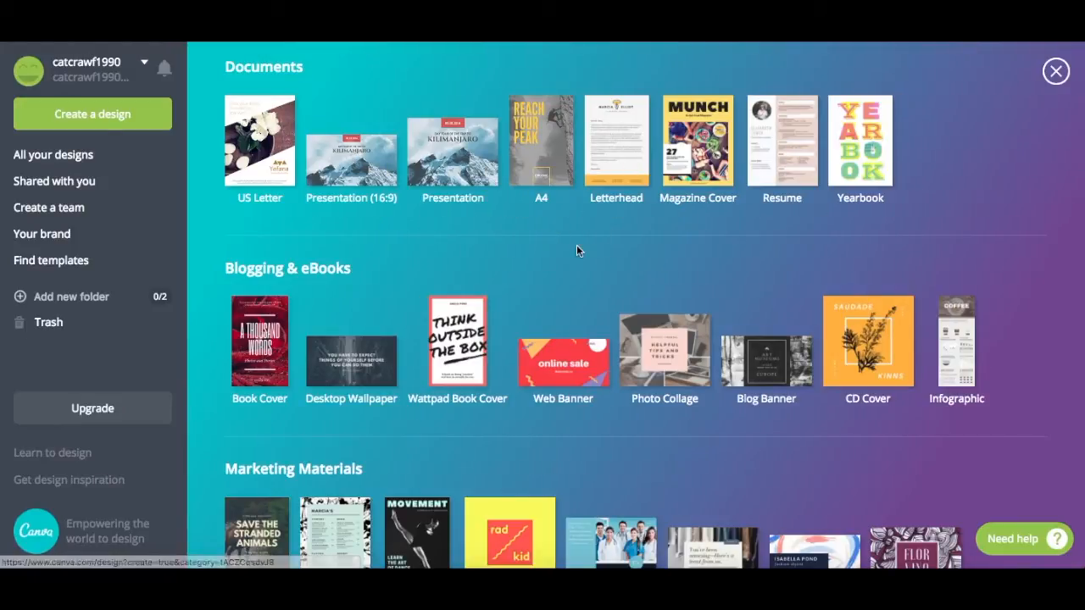
Step: Review the Blogging & eBooks, Marketing Materials and Social Media & Email Headers formats, checking the YouTube Channel Art dimensions
scroll(577, 250, "down", 2)
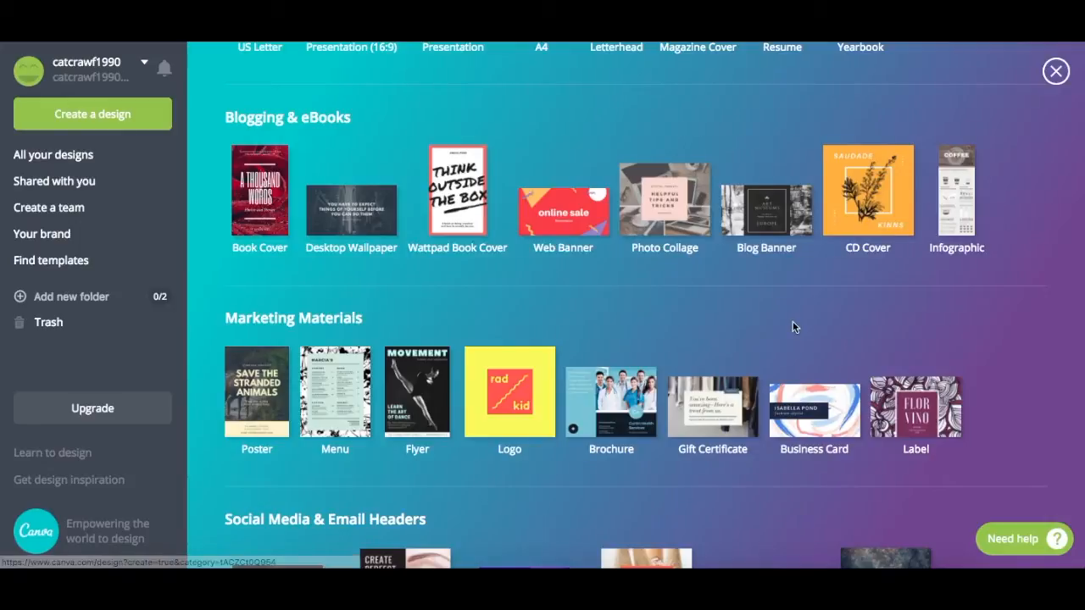
scroll(793, 321, "down", 1)
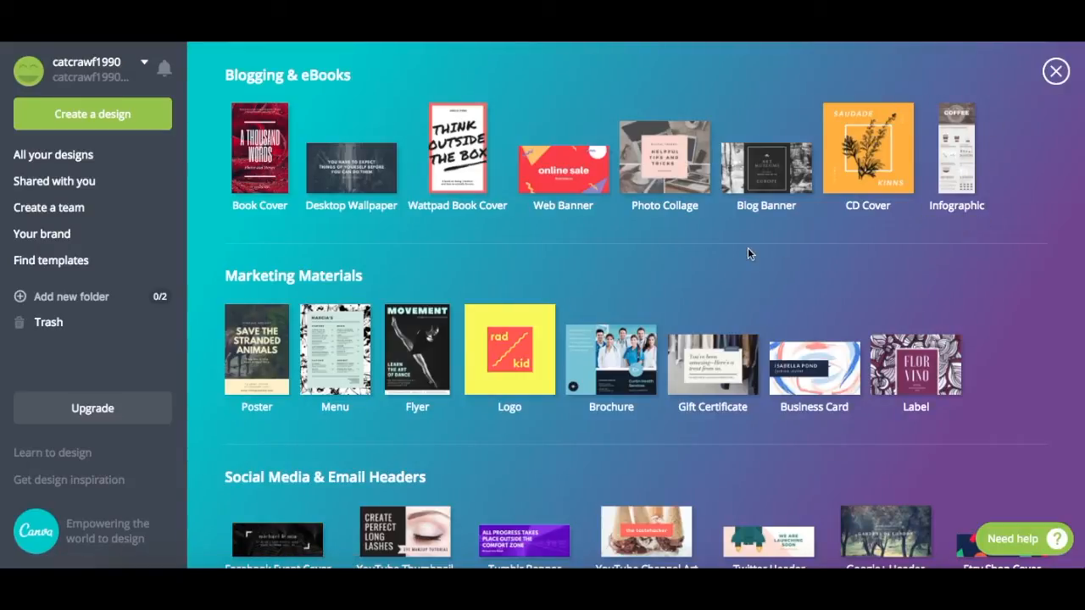
scroll(748, 247, "down", 2)
scroll(703, 339, "up", 1)
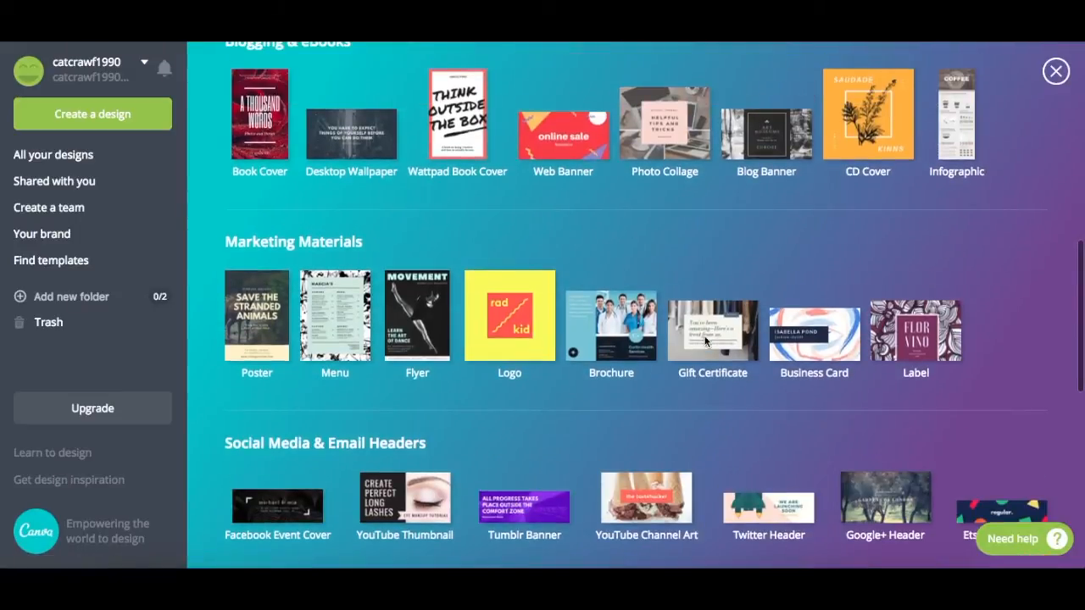
scroll(673, 428, "down", 2)
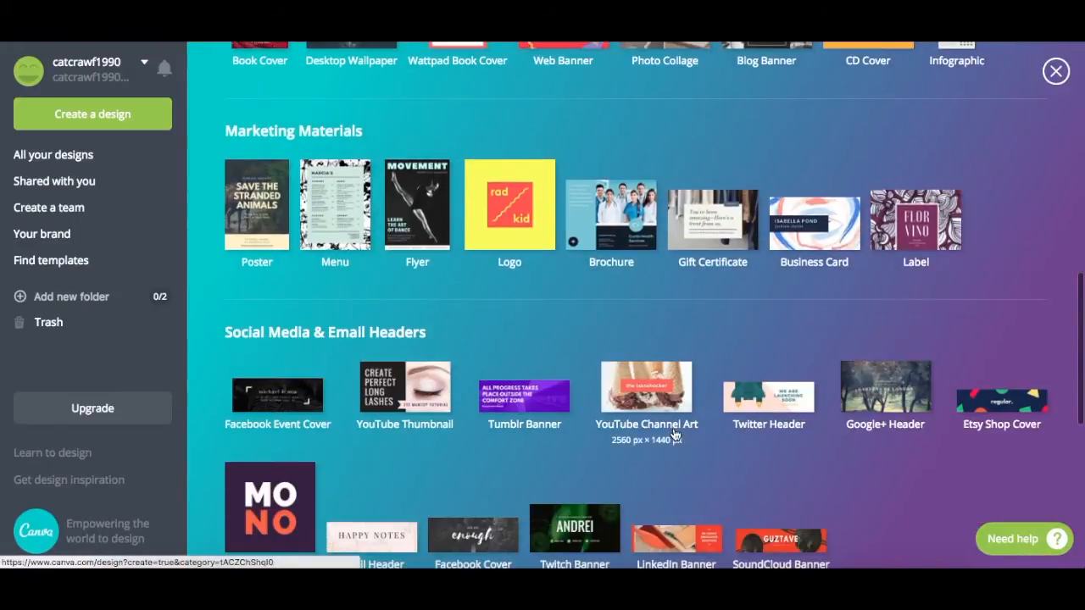
scroll(672, 427, "down", 1)
scroll(673, 427, "down", 1)
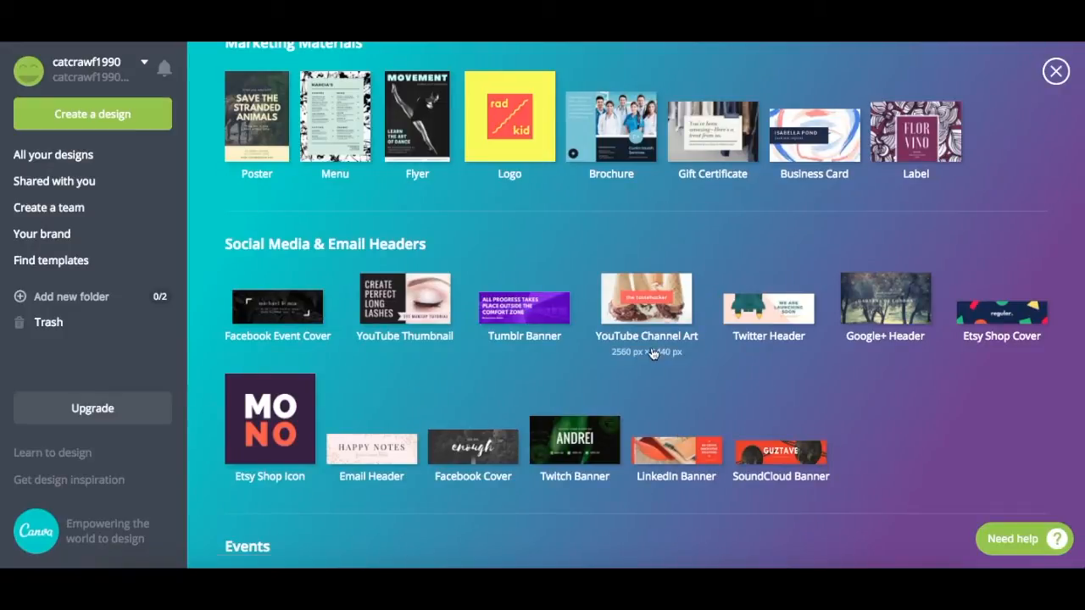
Step: Check the YouTube Thumbnail dimensions, review the Events and Ads formats, and return to the start of the design type list
scroll(651, 347, "down", 1)
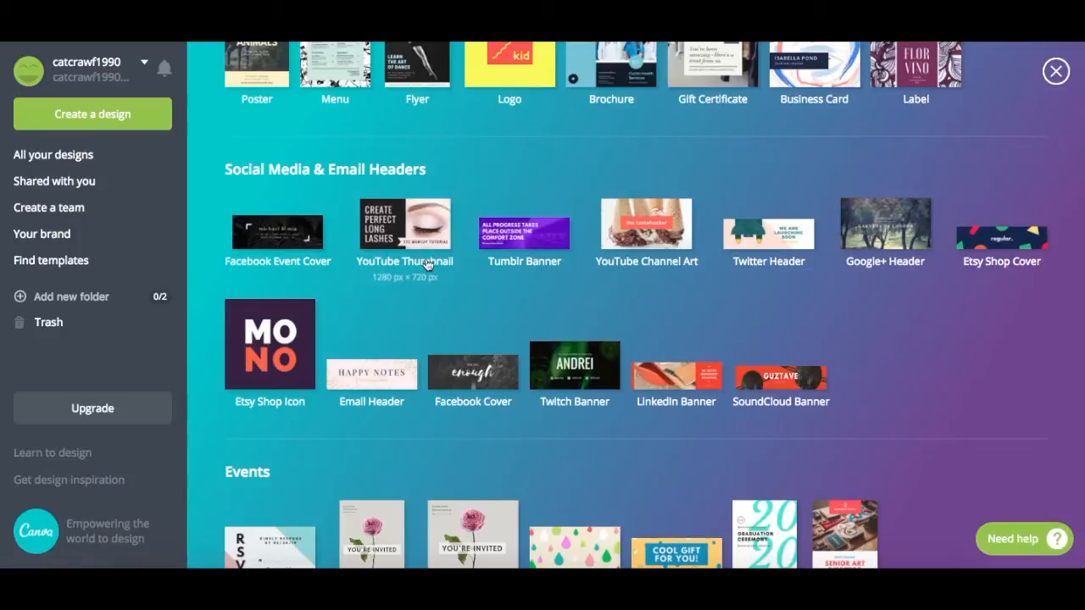
scroll(428, 337, "down", 2)
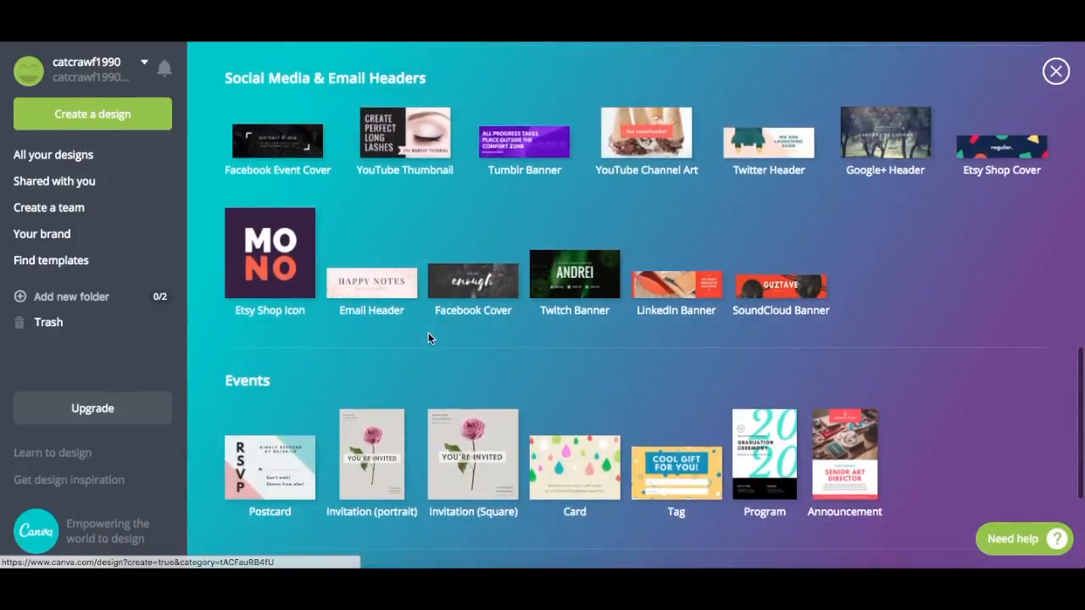
scroll(428, 364, "down", 2)
scroll(430, 366, "down", 1)
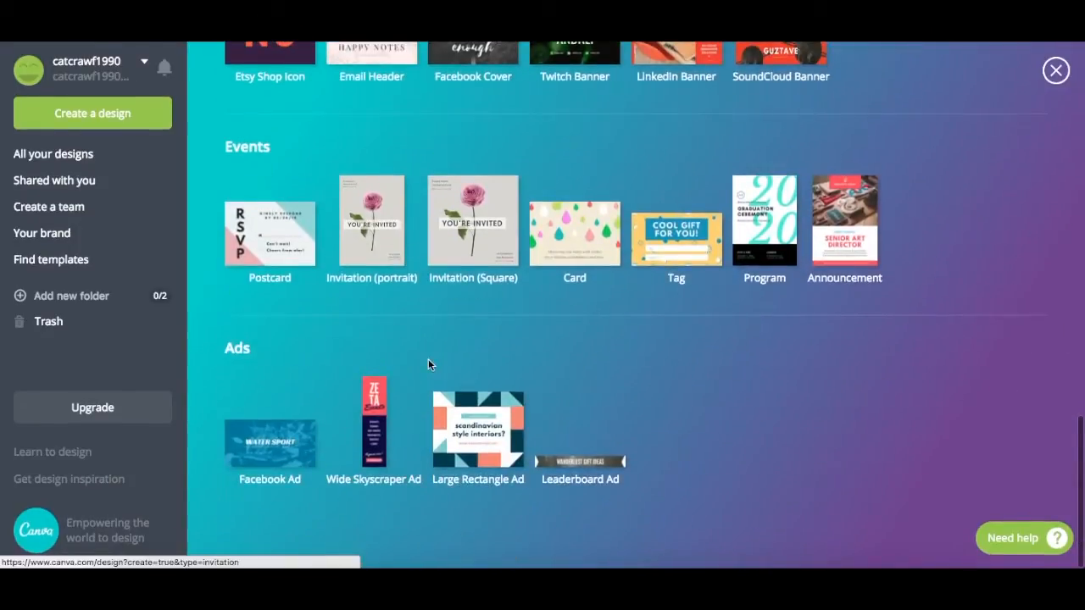
scroll(429, 365, "up", 3)
scroll(428, 359, "up", 5)
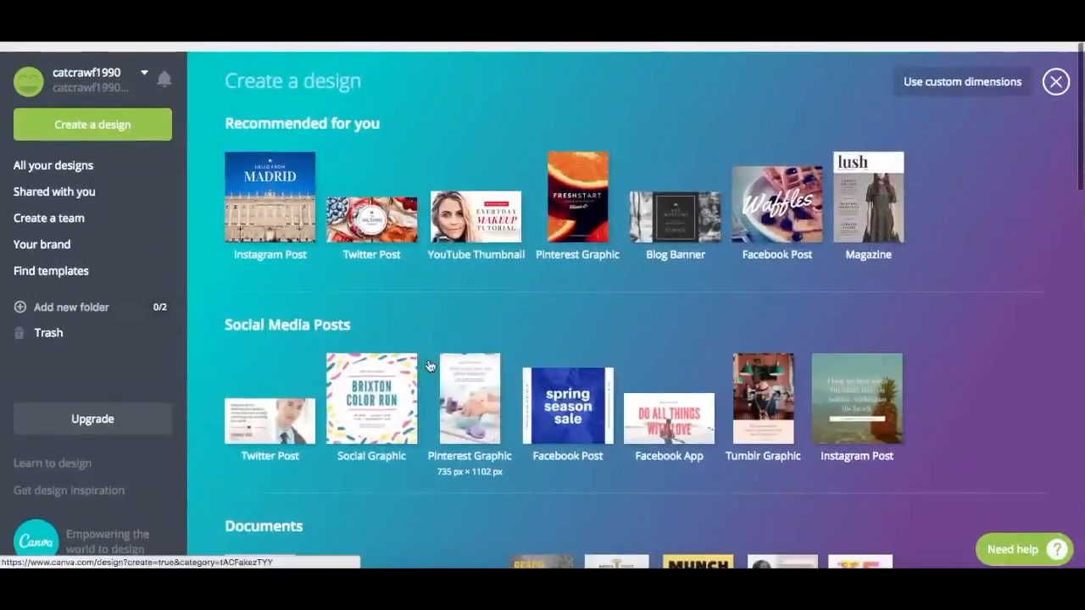
scroll(457, 331, "down", 1)
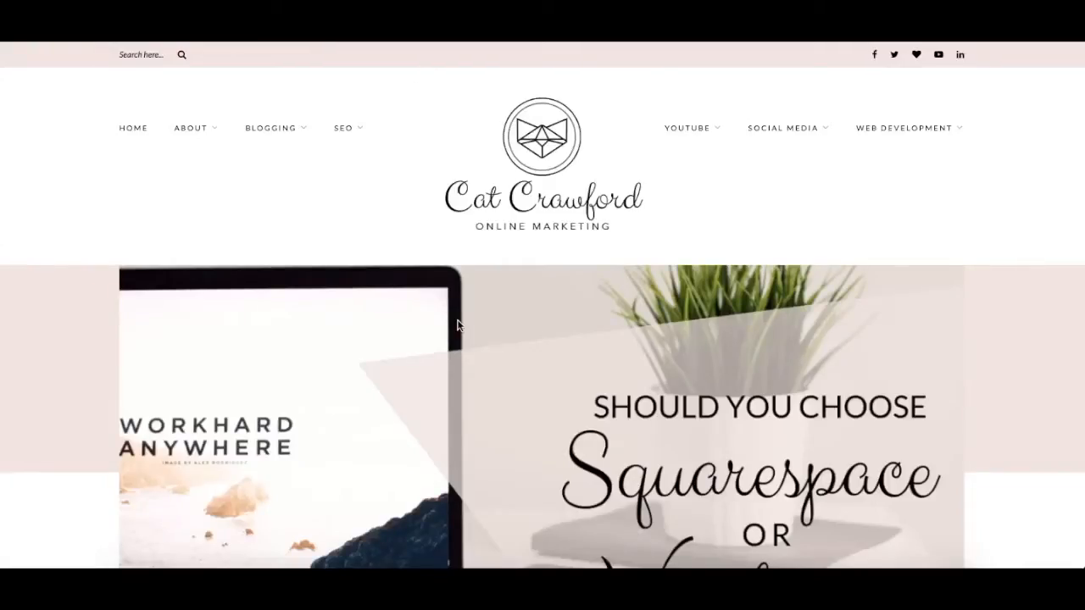
Step: Switch to the marketing blog and open the post "Should you choose Squarespace or WordPress for your website?"
scroll(457, 325, "down", 3)
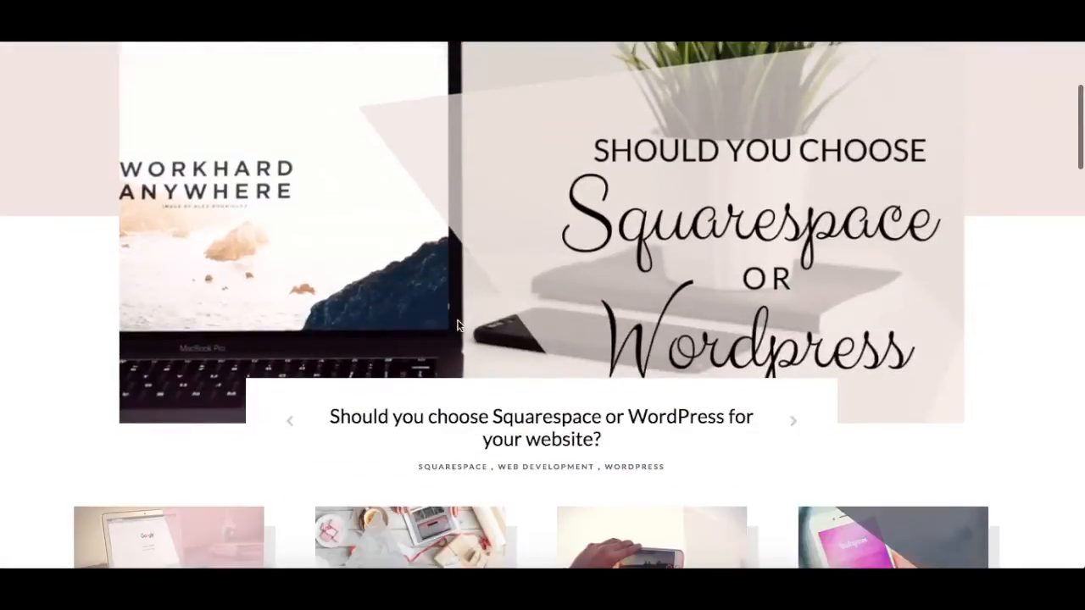
scroll(562, 285, "down", 3)
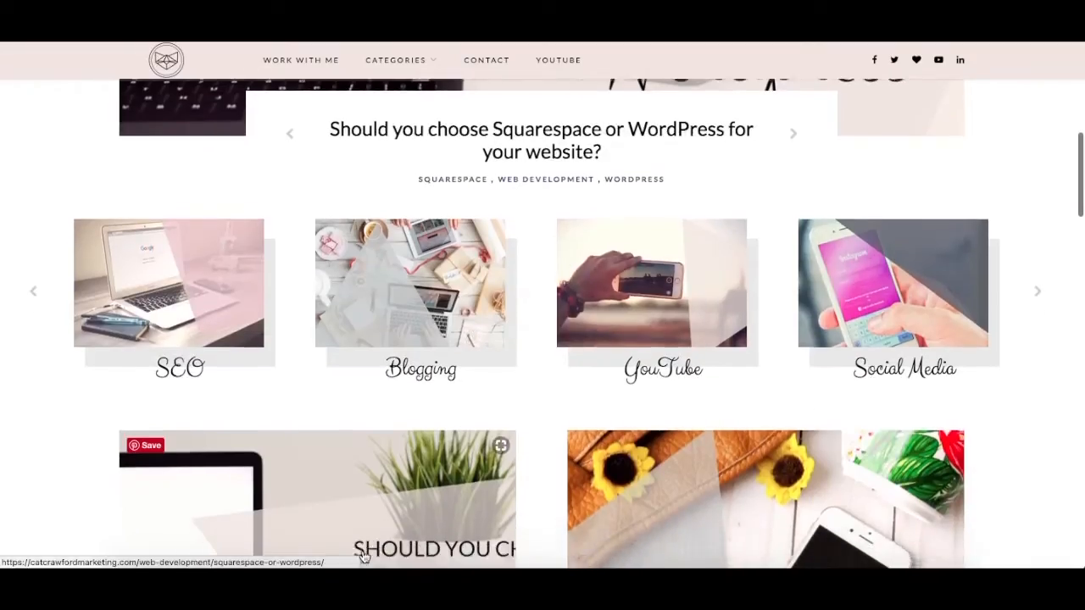
scroll(362, 555, "down", 3)
left_click(362, 405)
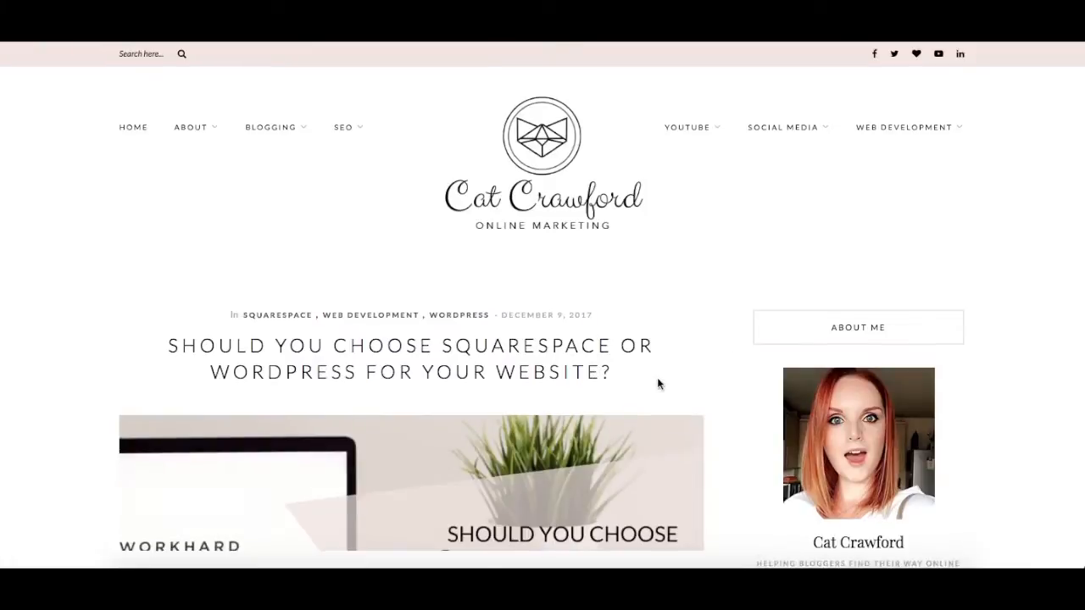
Step: Examine the featured banner image and its placement above the introduction of the Squarespace or WordPress post
scroll(657, 377, "down", 5)
scroll(700, 346, "down", 1)
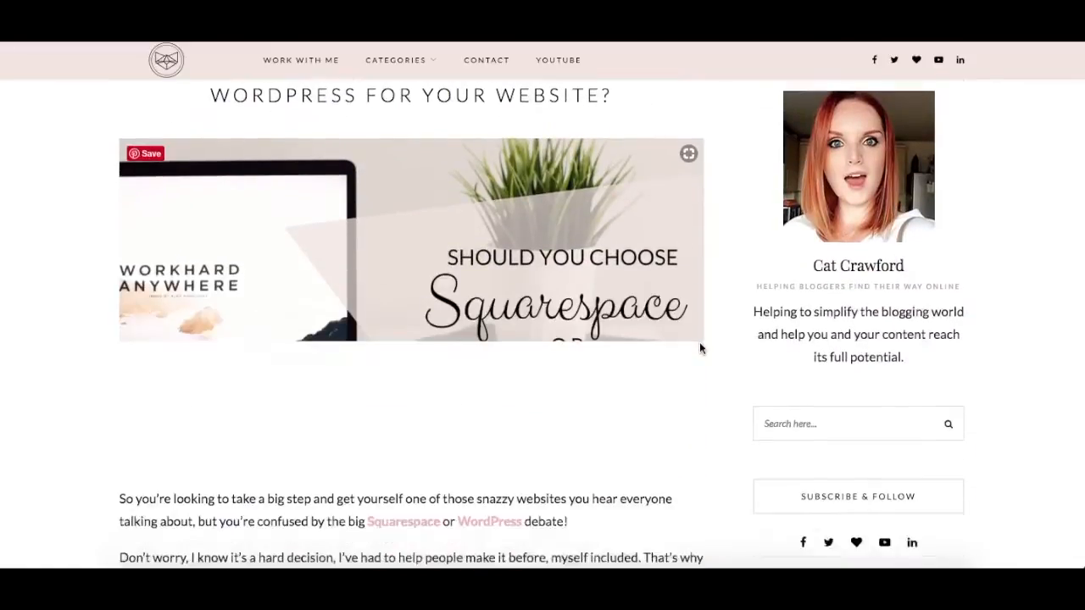
scroll(700, 345, "up", 7)
scroll(710, 369, "down", 6)
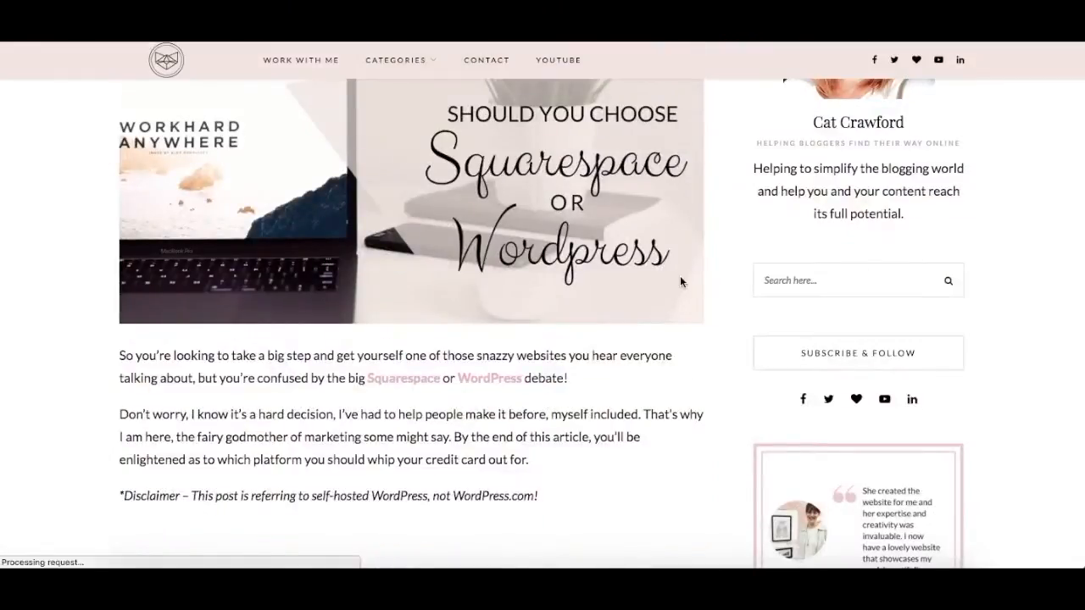
scroll(644, 293, "up", 1)
scroll(487, 230, "up", 1)
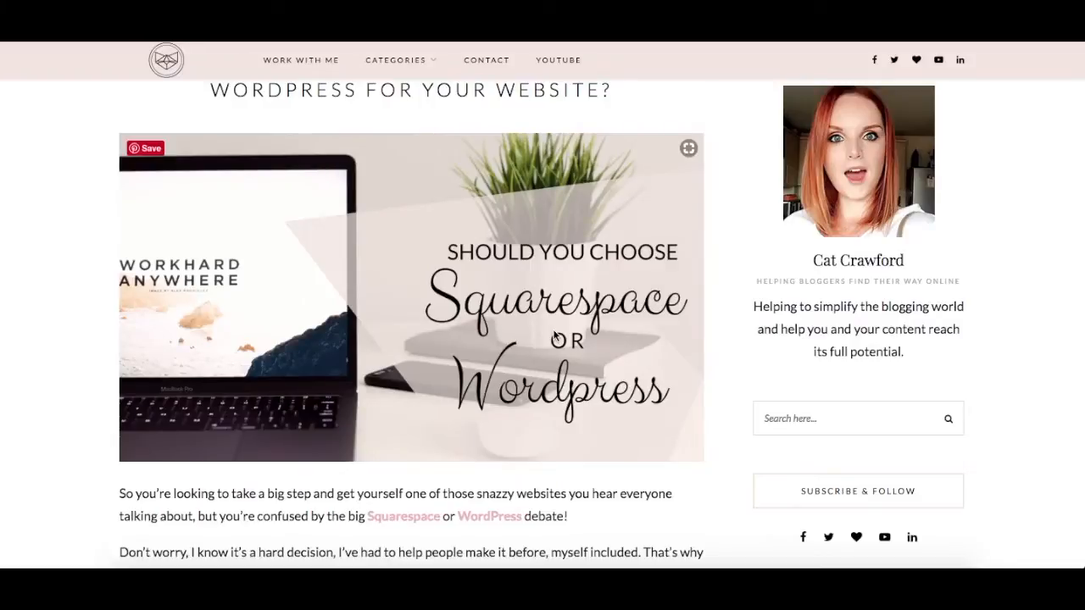
Step: Examine the post's featured banner and its Squarespace or WordPress comparison infographic, from Cost down to Pros & Cons
scroll(655, 461, "down", 1)
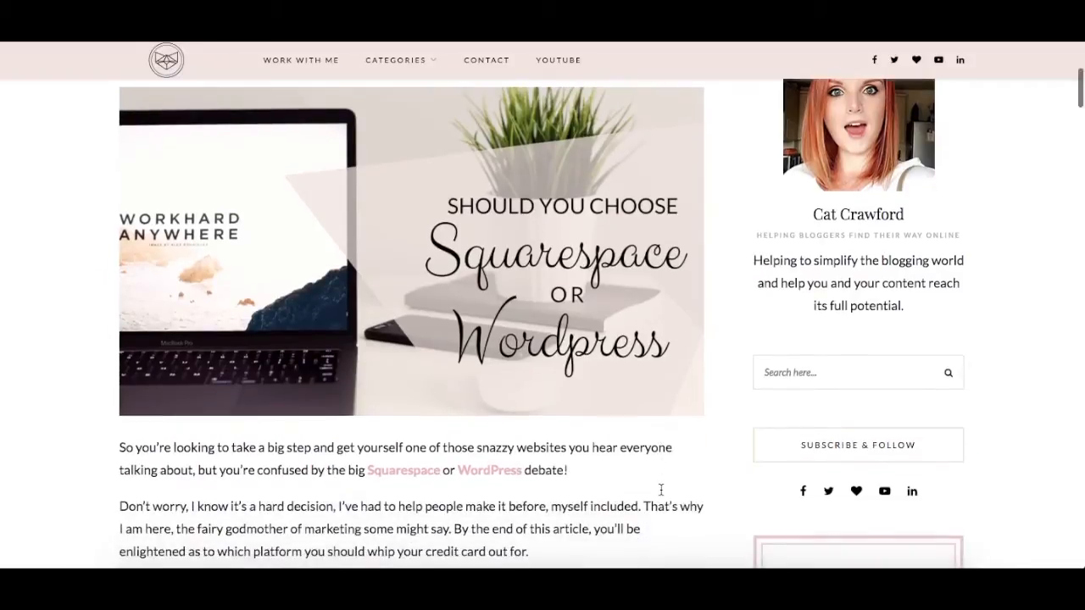
scroll(527, 298, "up", 1)
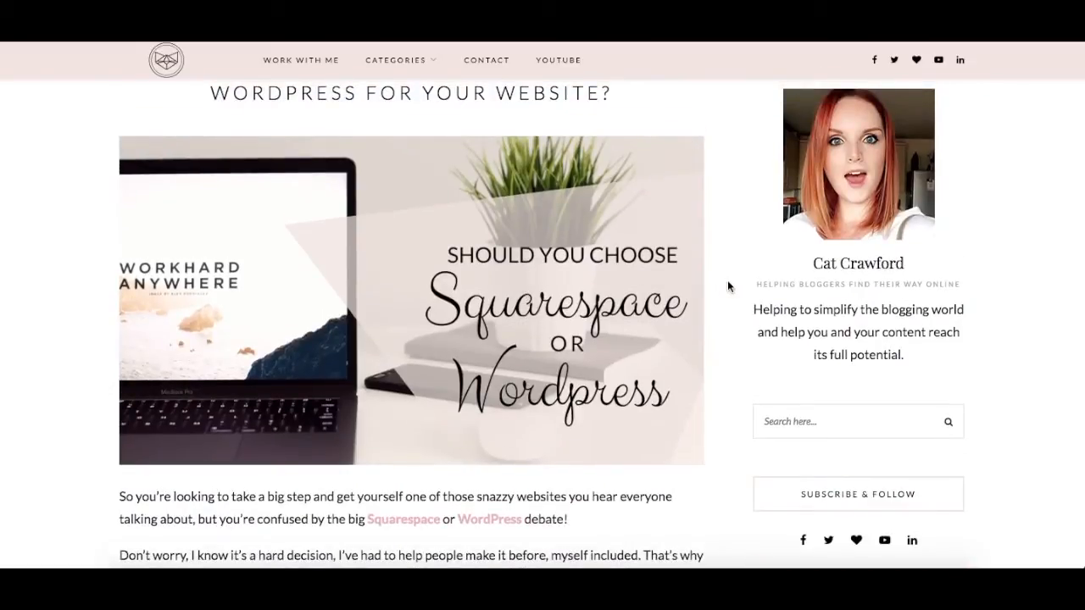
scroll(738, 406, "down", 1)
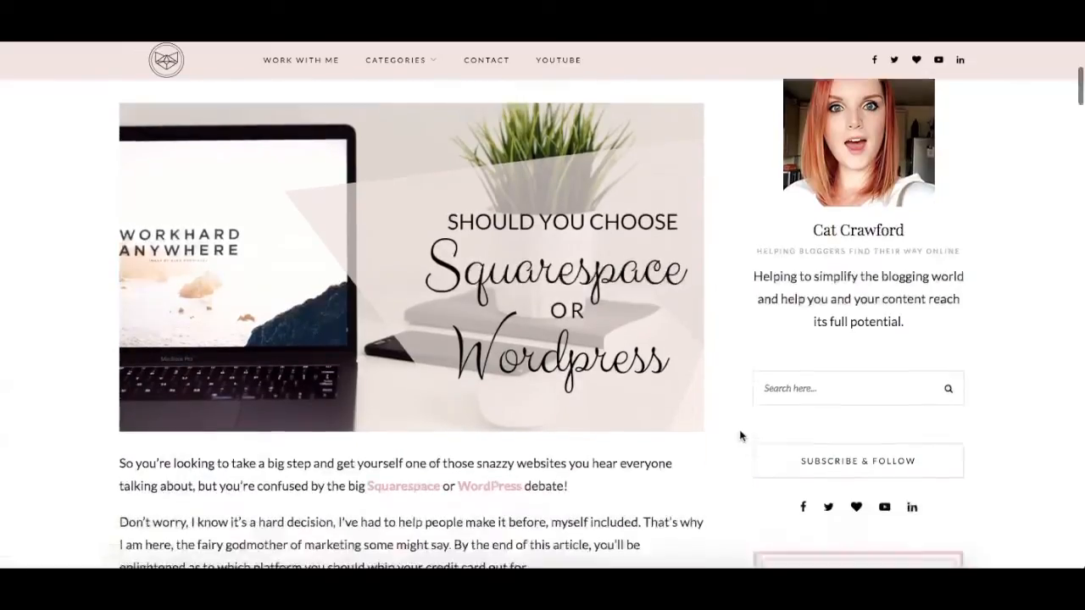
scroll(740, 436, "down", 3)
scroll(690, 484, "down", 8)
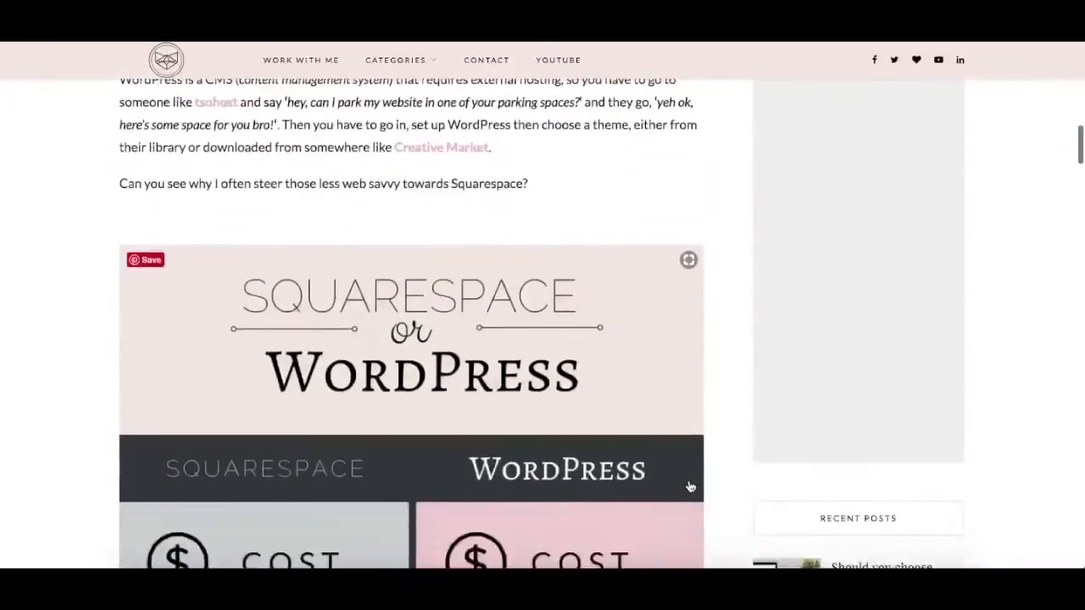
scroll(690, 486, "down", 8)
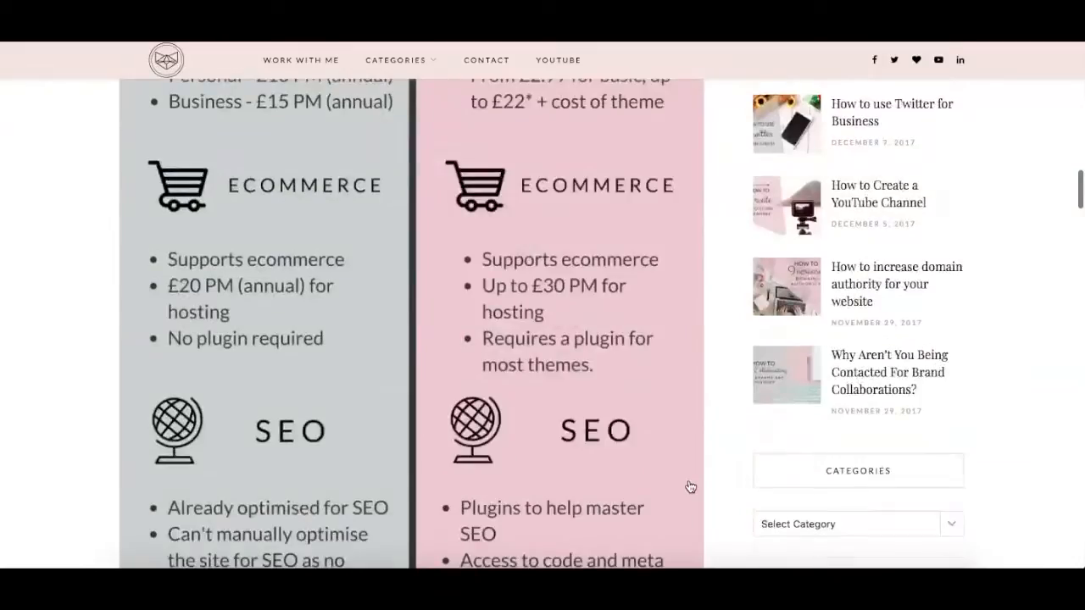
scroll(689, 487, "down", 9)
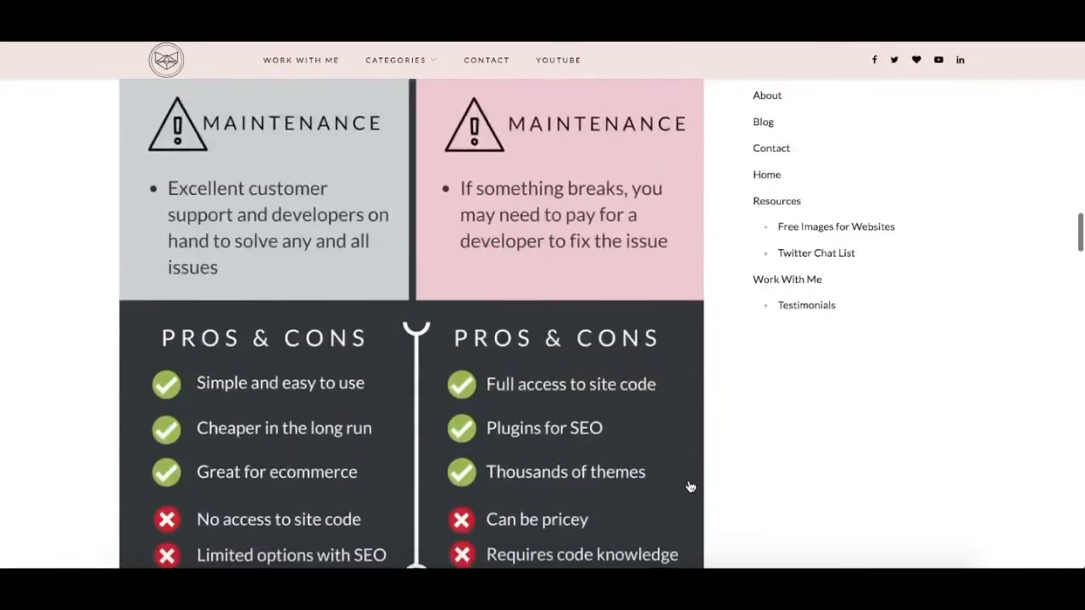
scroll(690, 486, "down", 5)
scroll(690, 487, "down", 7)
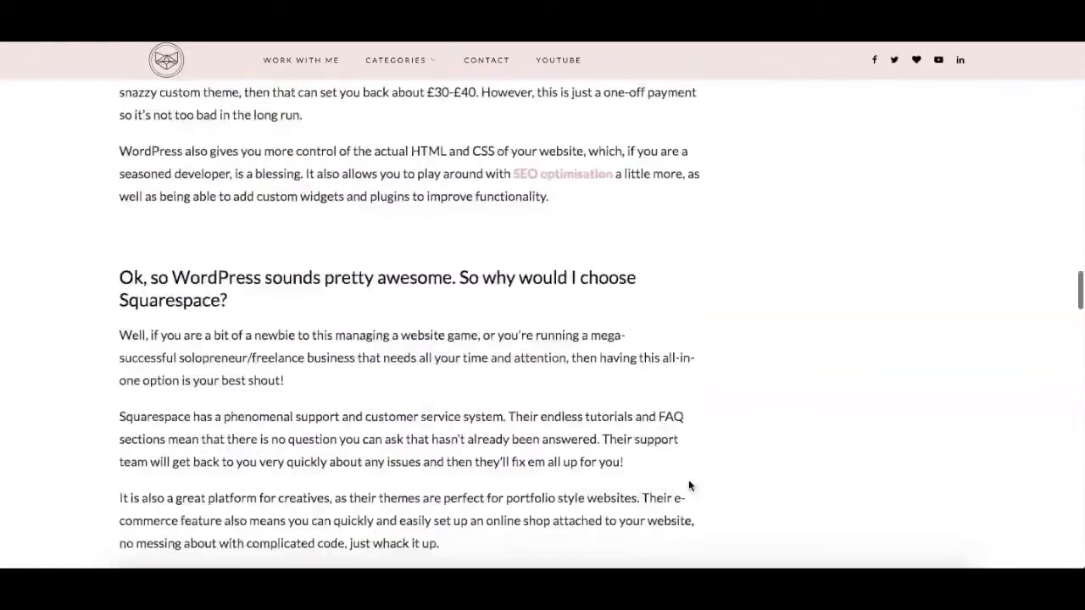
Step: Examine the tall "Squarespace or Wordpress?" graphic further down the post, compare it with Canva's design types, and return to the infographic
scroll(690, 486, "down", 11)
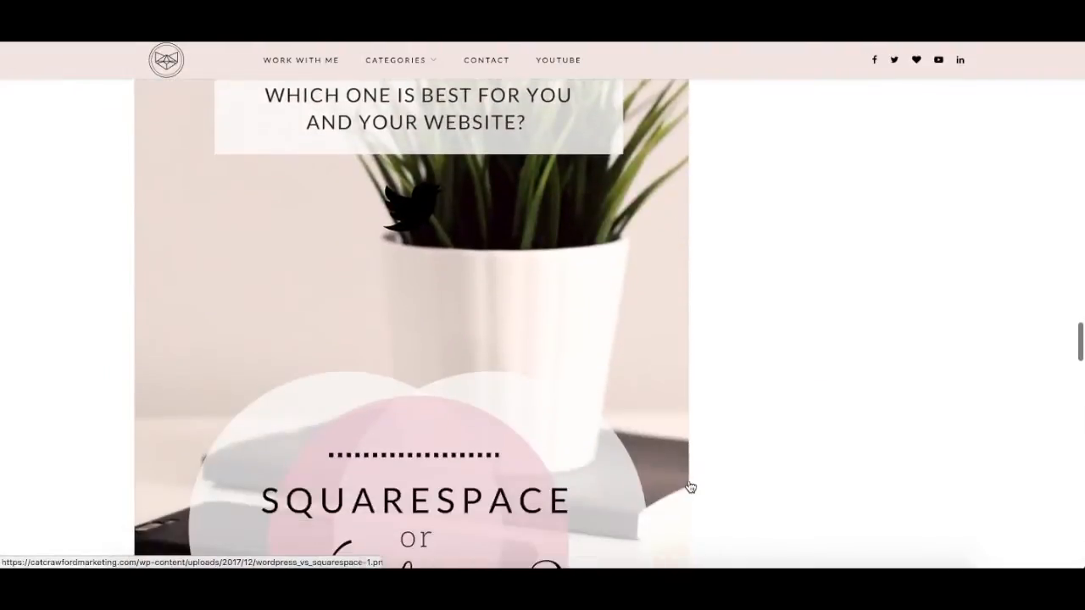
scroll(690, 487, "down", 6)
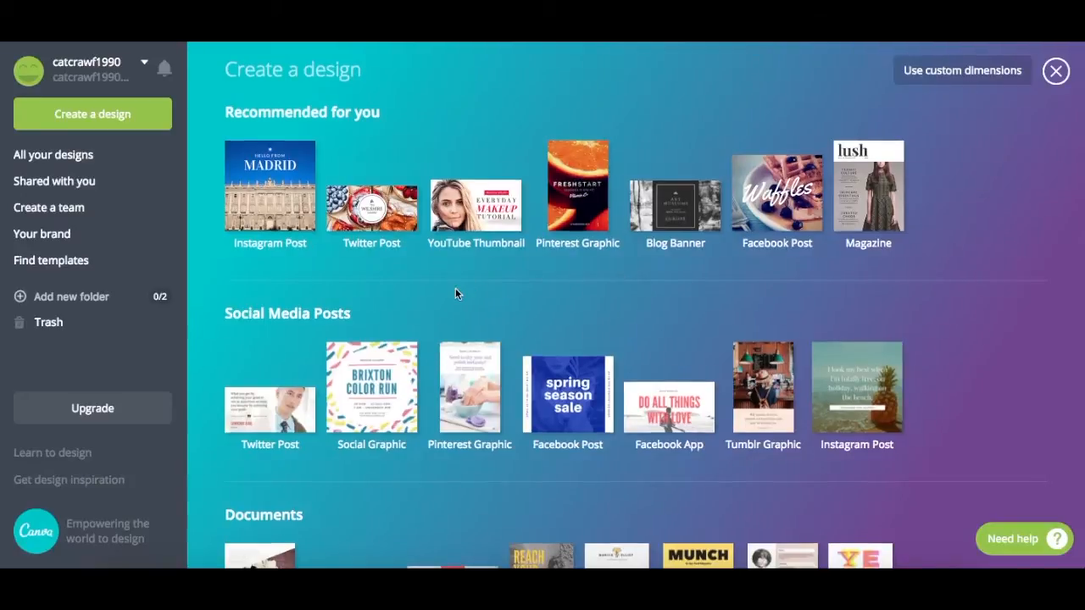
scroll(455, 293, "down", 1)
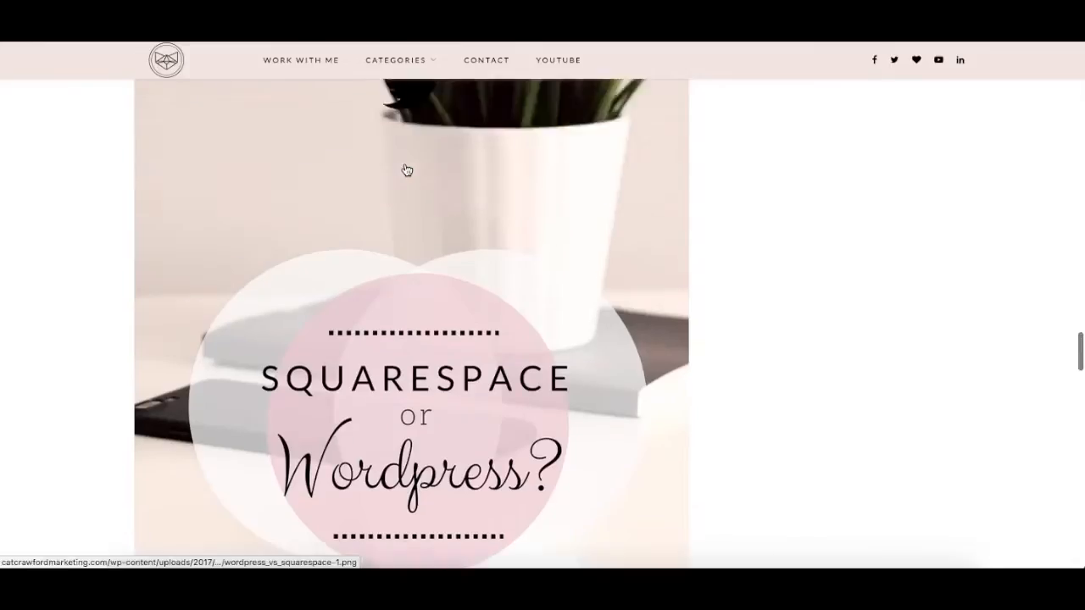
scroll(404, 162, "down", 5)
scroll(404, 162, "up", 5)
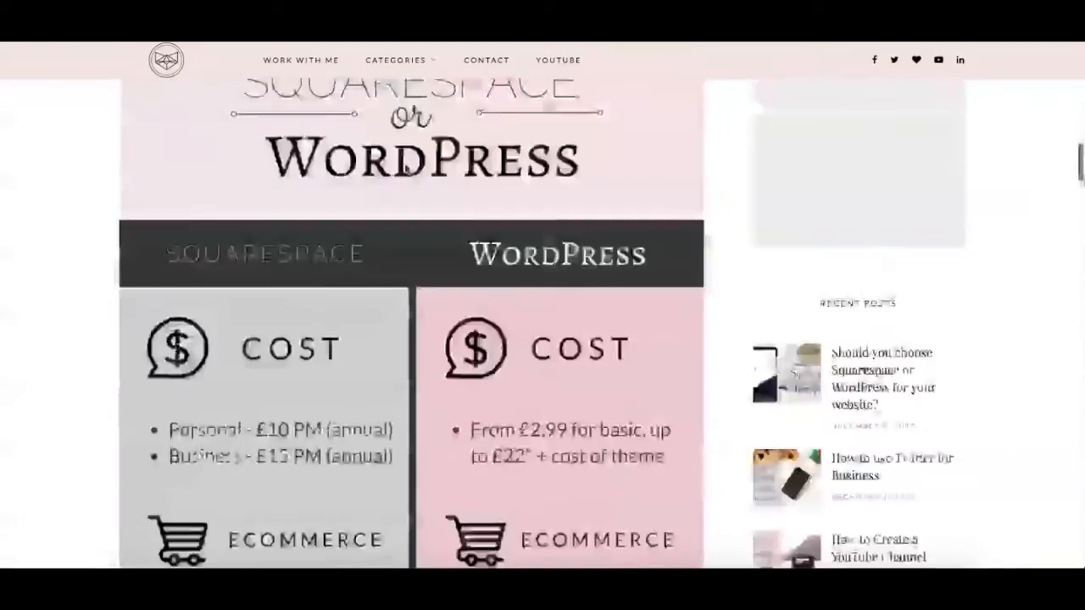
scroll(407, 170, "up", 10)
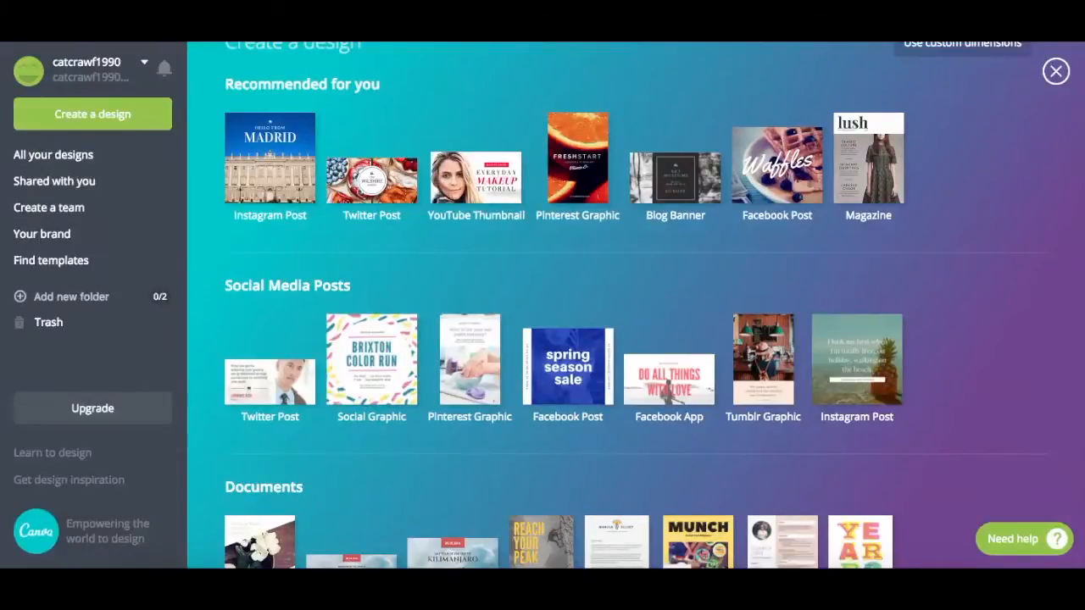
Step: Create a YouTube Thumbnail design in Canva and apply the Everyday Makeup Tutorial layout
left_click(485, 188)
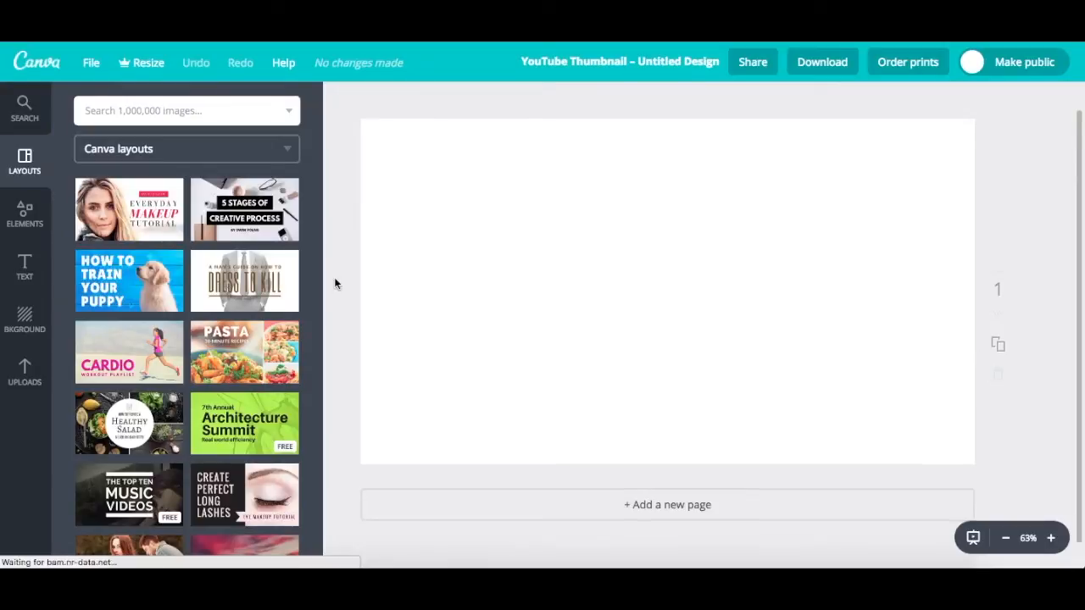
scroll(335, 283, "down", 1)
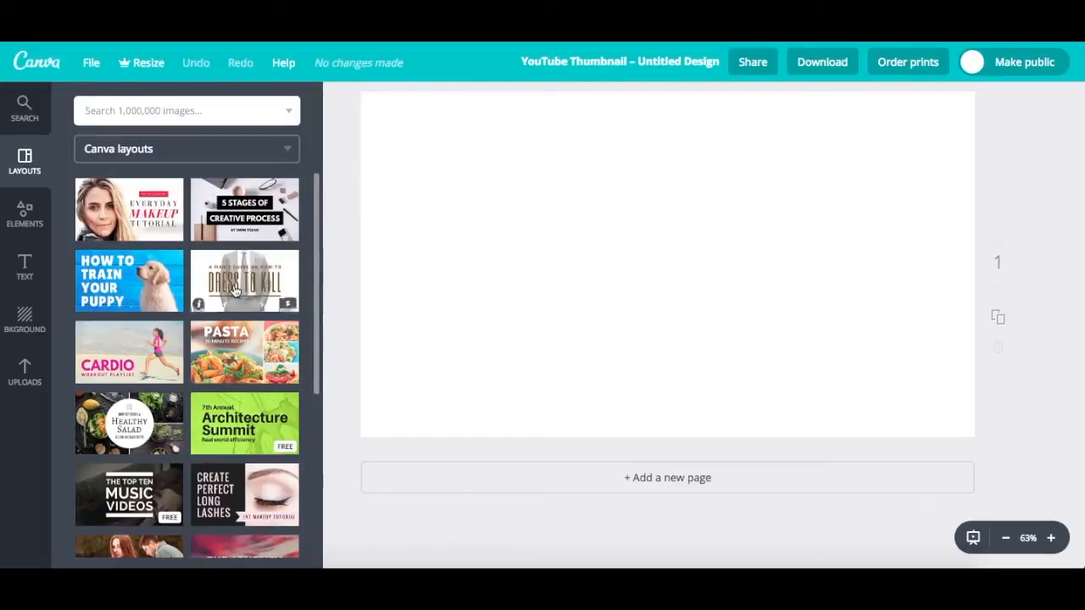
left_click(135, 206)
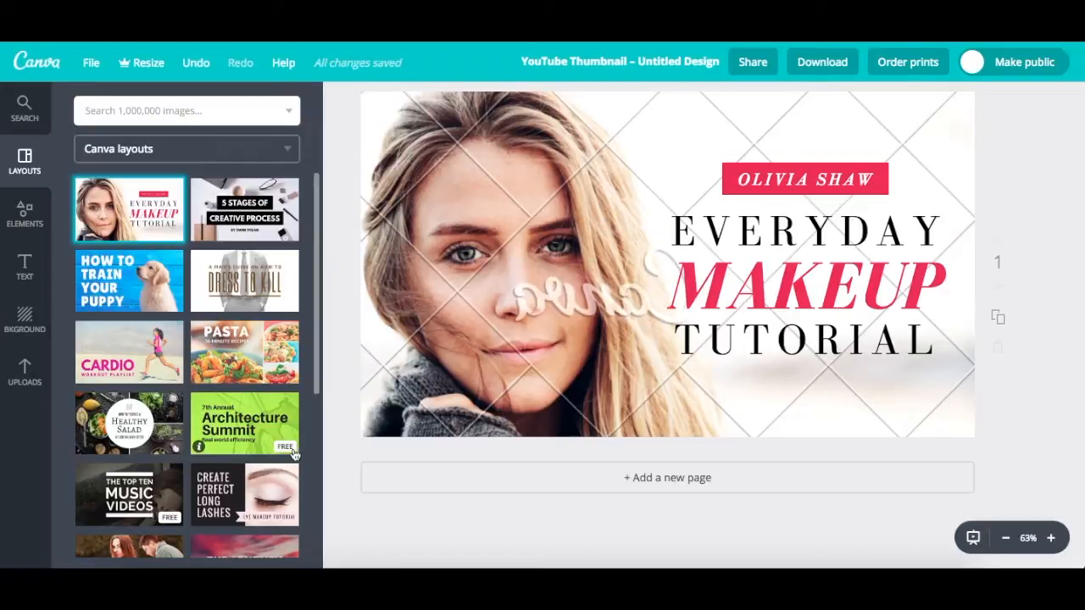
Step: Apply the free Architecture Summit layout and replace the word "Architecture" in its heading with "text here"
scroll(242, 424, "down", 3)
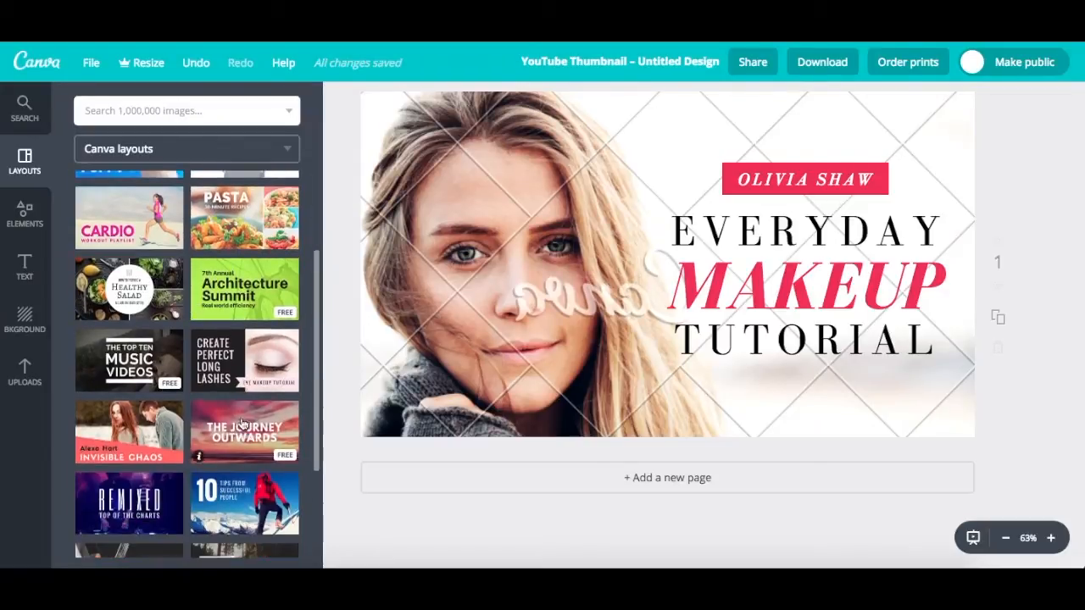
left_click(261, 287)
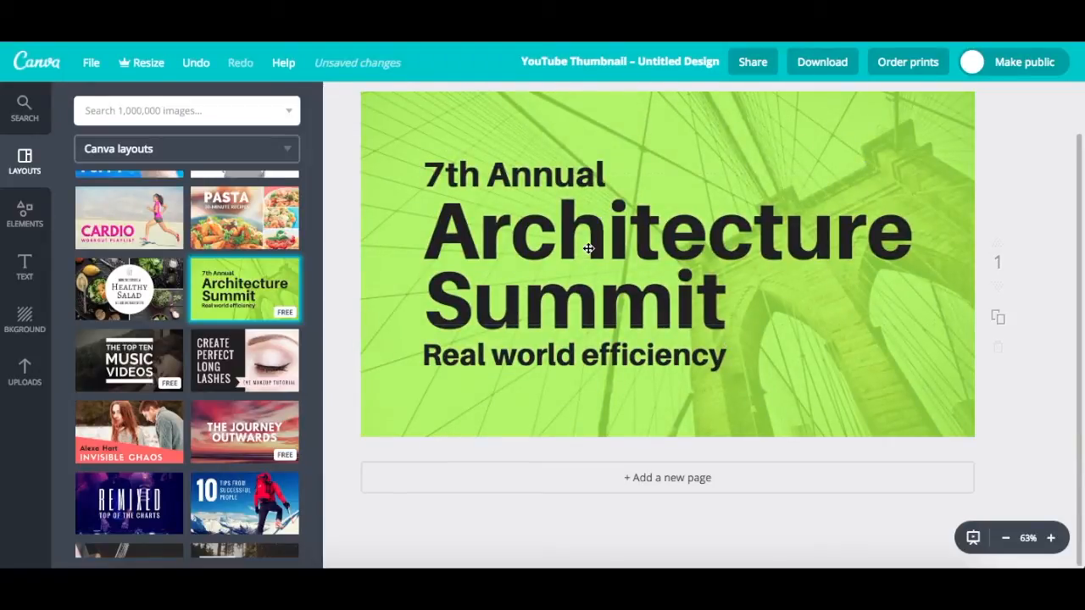
left_click(636, 240)
double_click(636, 240)
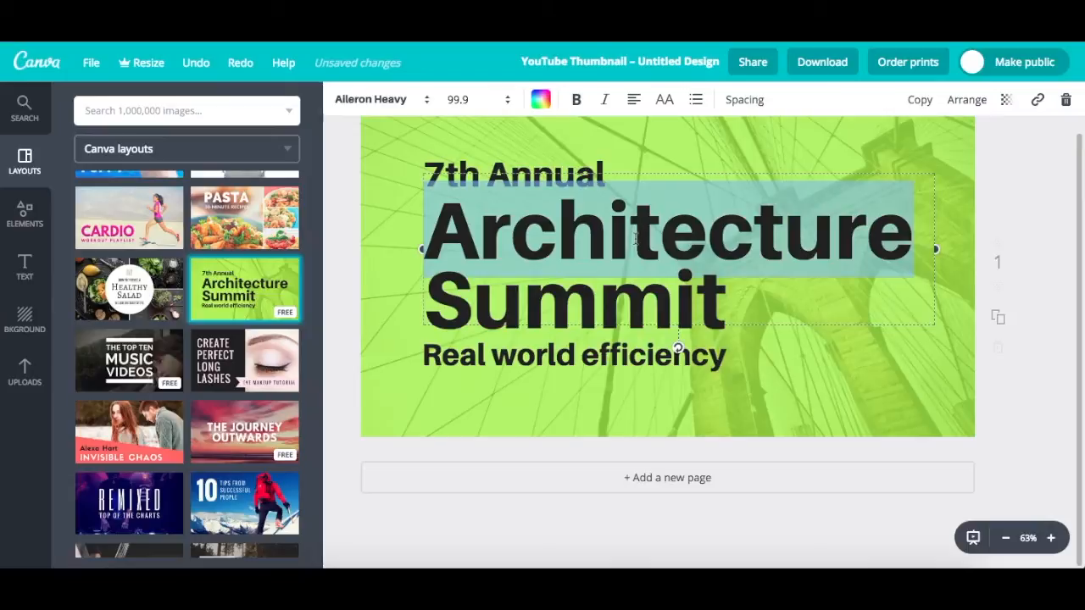
type("text ")
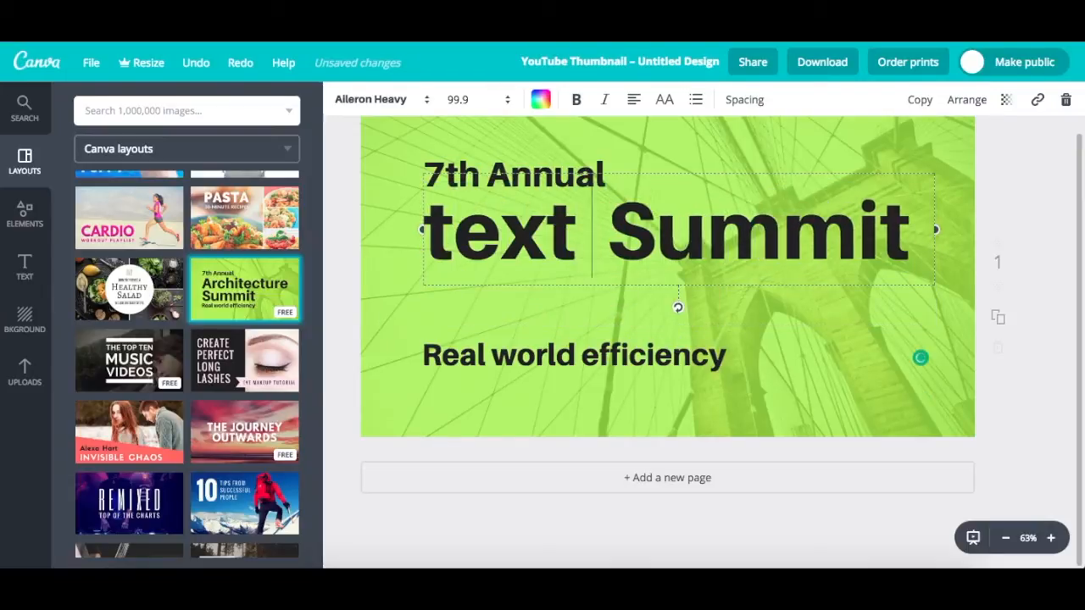
type("here")
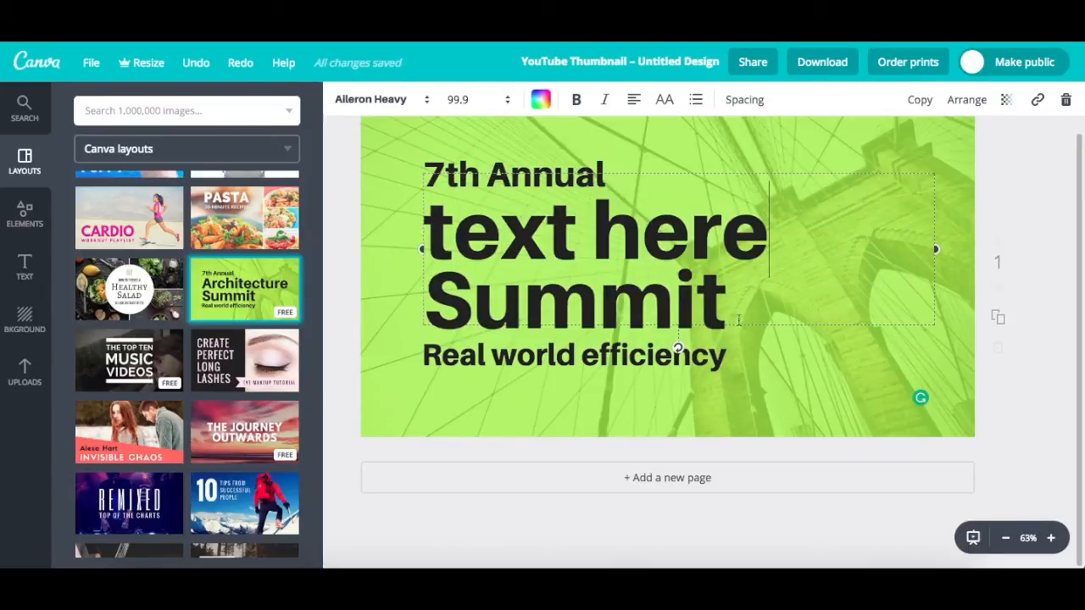
Step: Delete the word "Summit" from the heading and select the "Real world efficiency" line
left_click(738, 325)
key("BackSpace")
key("BackSpace")
key("BackSpace")
key("BackSpace")
key("BackSpace")
key("BackSpace")
key("BackSpace")
key("BackSpace")
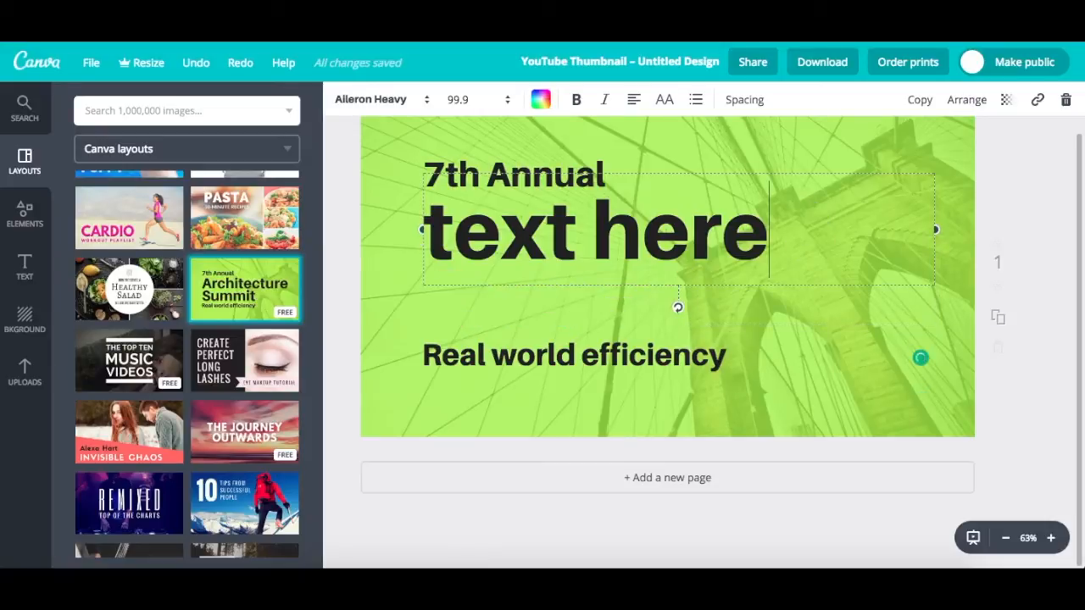
type("e")
left_click(713, 373)
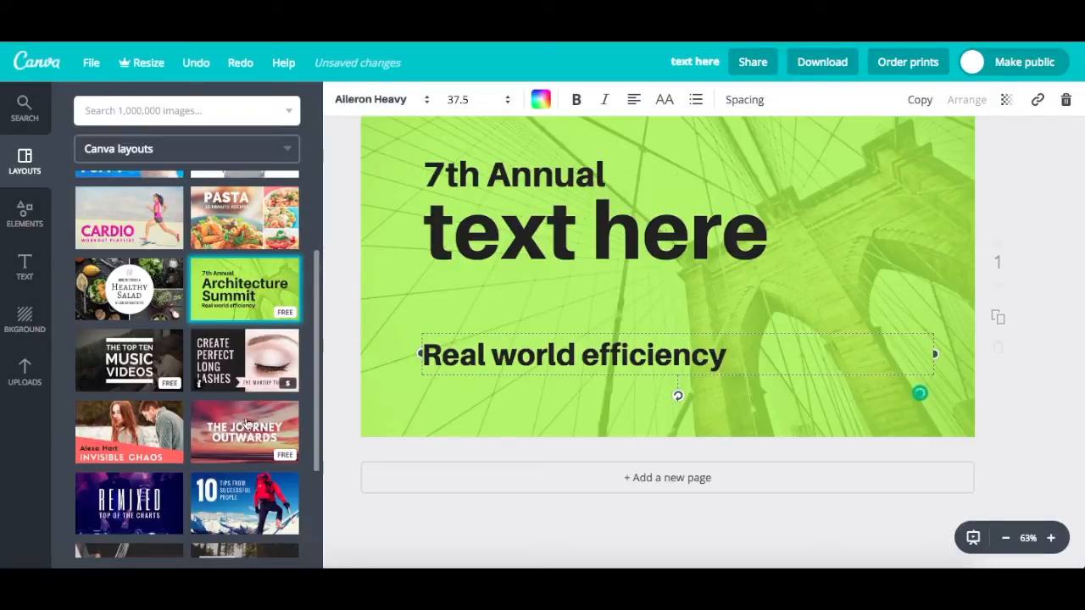
Step: Browse the available thumbnail layouts and apply The Moon Watch Series layout to the page
scroll(198, 456, "down", 3)
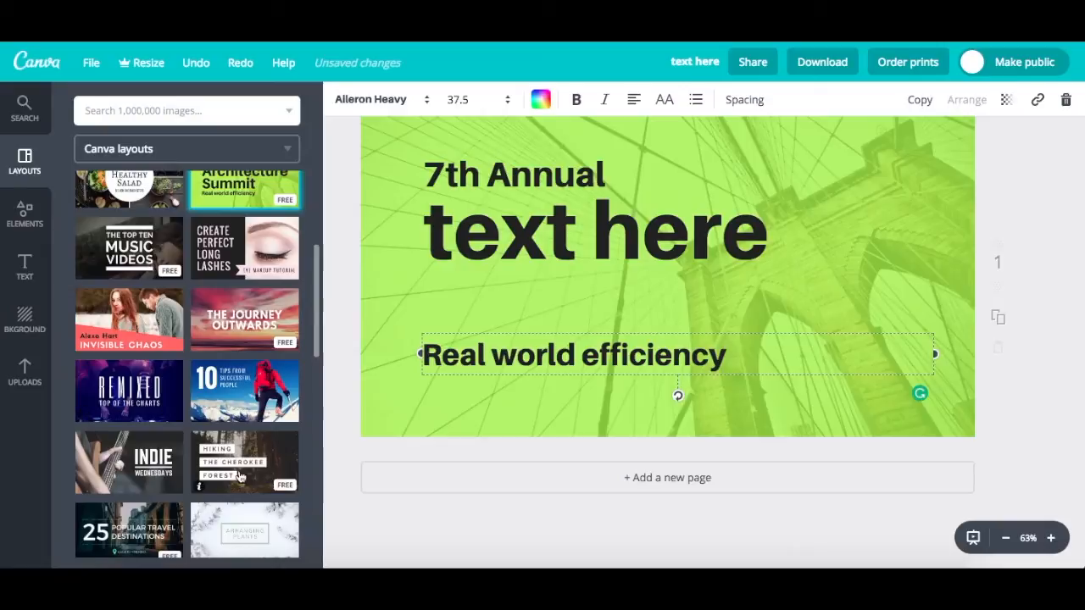
scroll(220, 262, "down", 3)
scroll(221, 252, "up", 9)
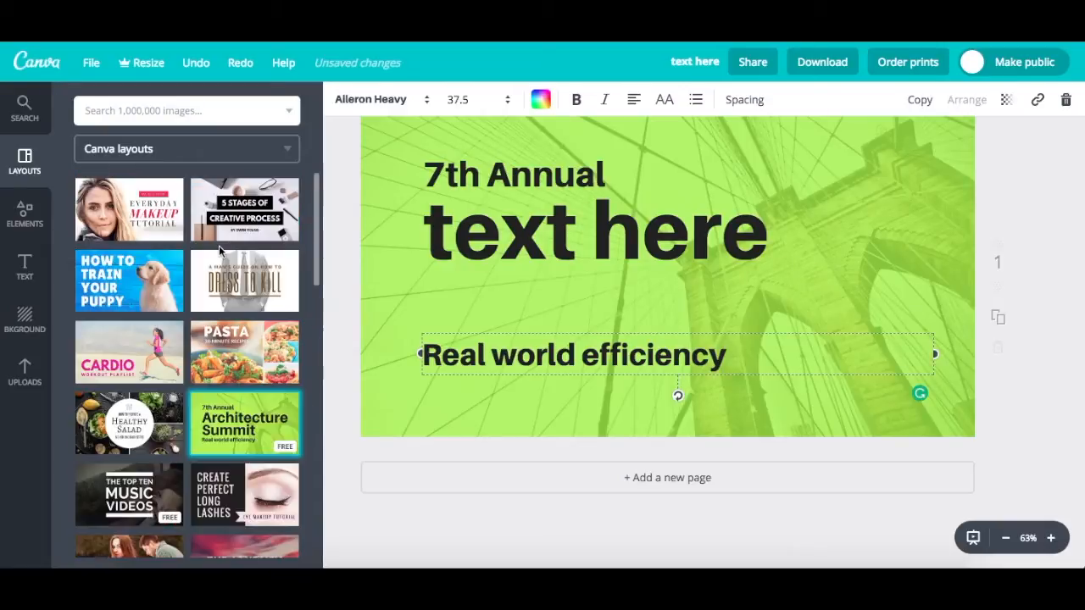
scroll(219, 460, "down", 15)
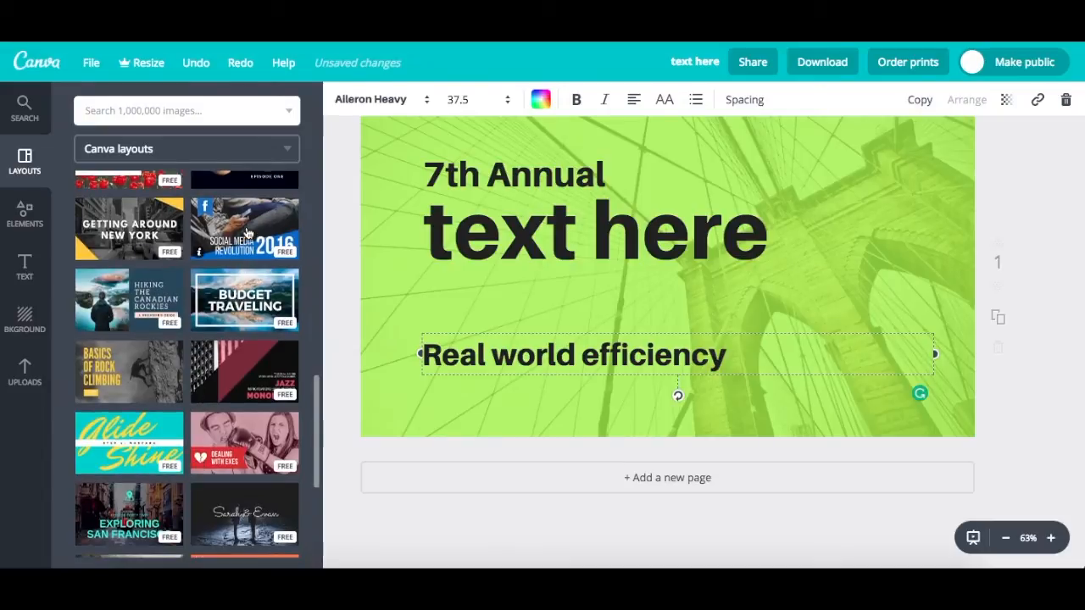
scroll(246, 245, "up", 3)
left_click(258, 279)
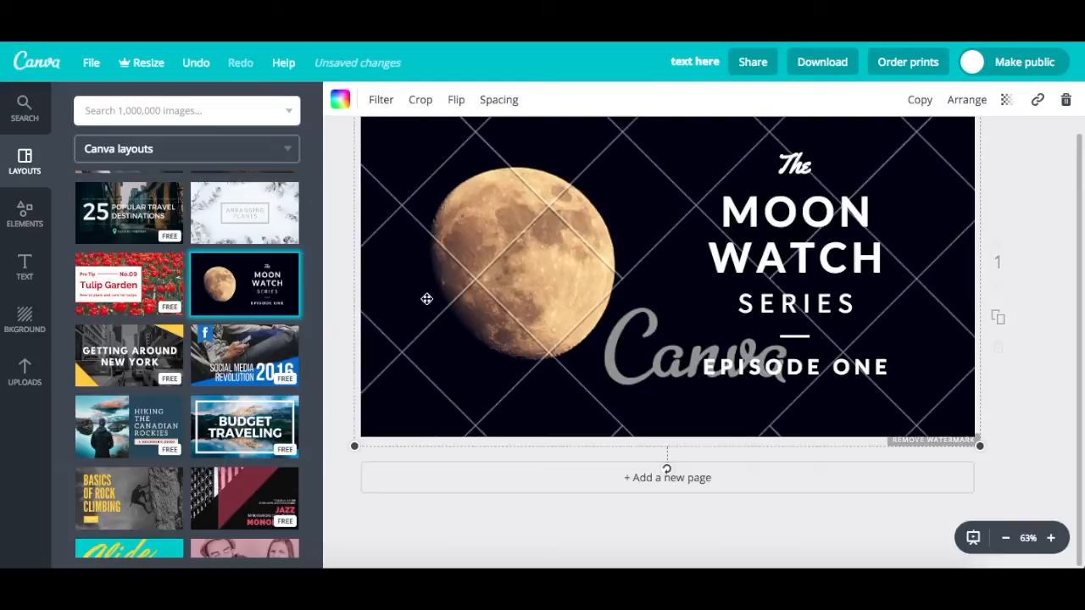
Step: Delete the watermarked moon image from the Moon Watch layout, keeping its image frame
left_click(1065, 100)
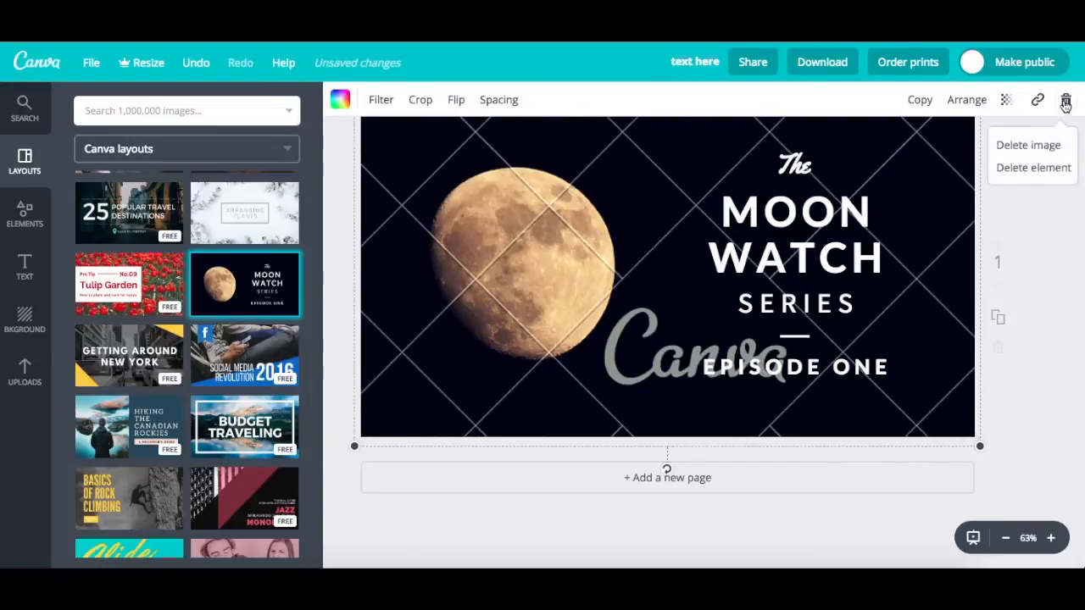
left_click(1040, 146)
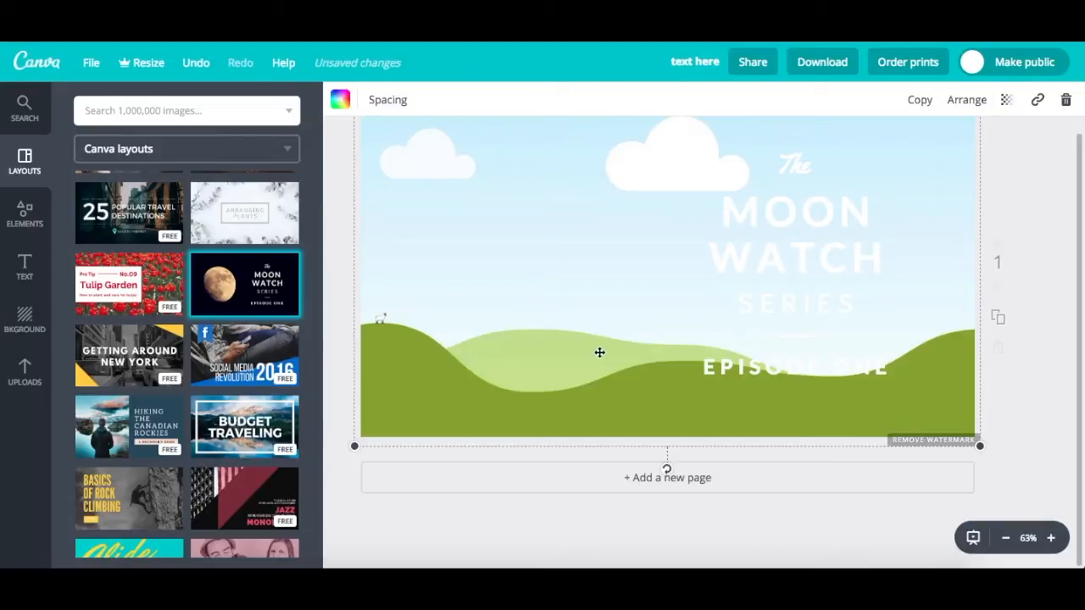
scroll(575, 352, "up", 1)
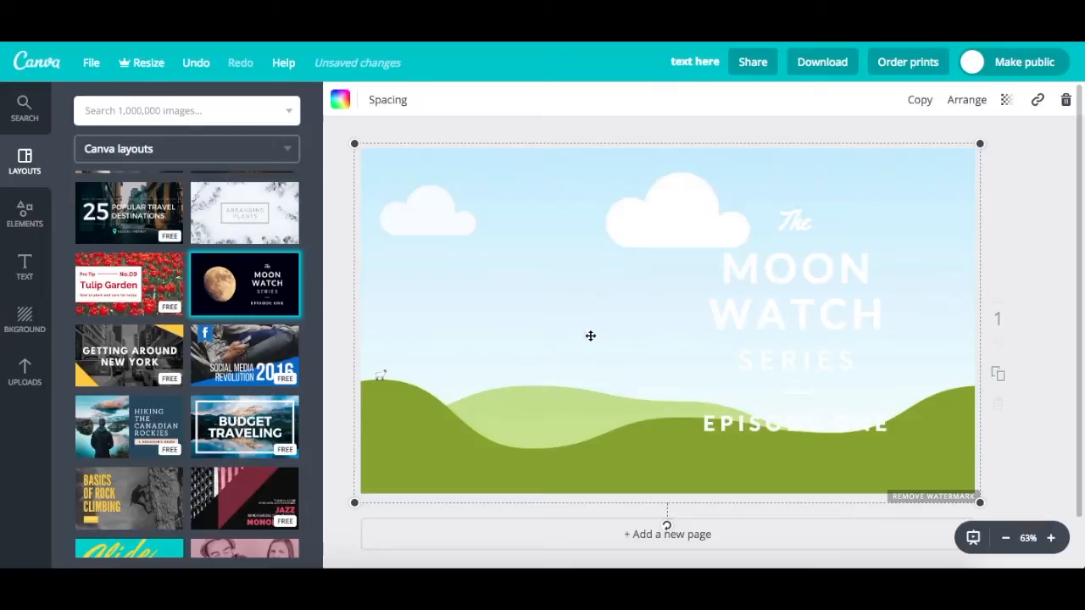
Step: Try the Arranging Plants layout, and replace it with the free Spring Break layout
left_click(259, 217)
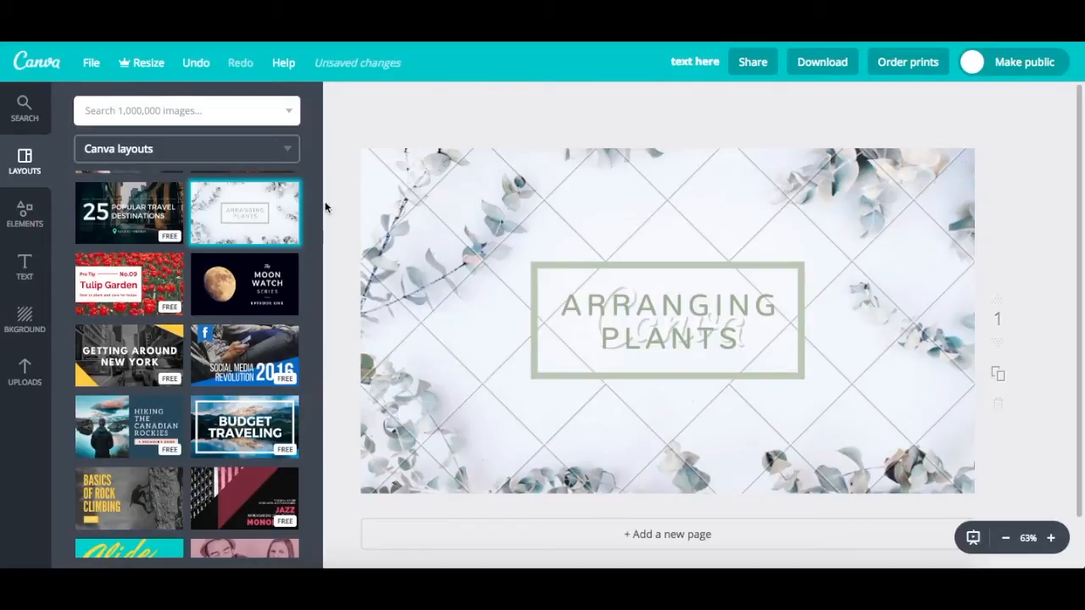
scroll(200, 397, "down", 2)
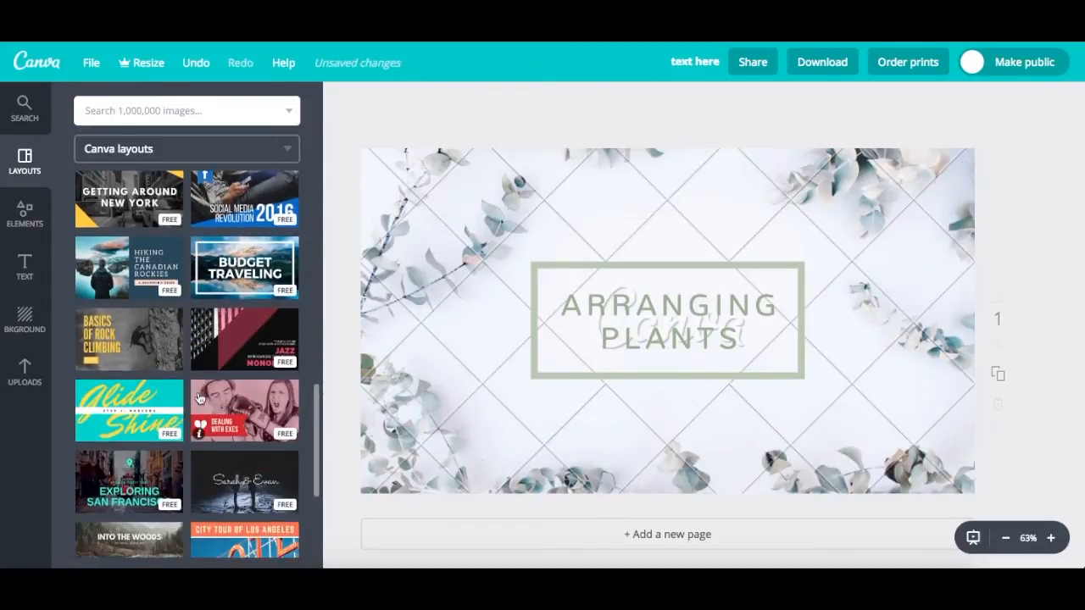
scroll(200, 397, "down", 1)
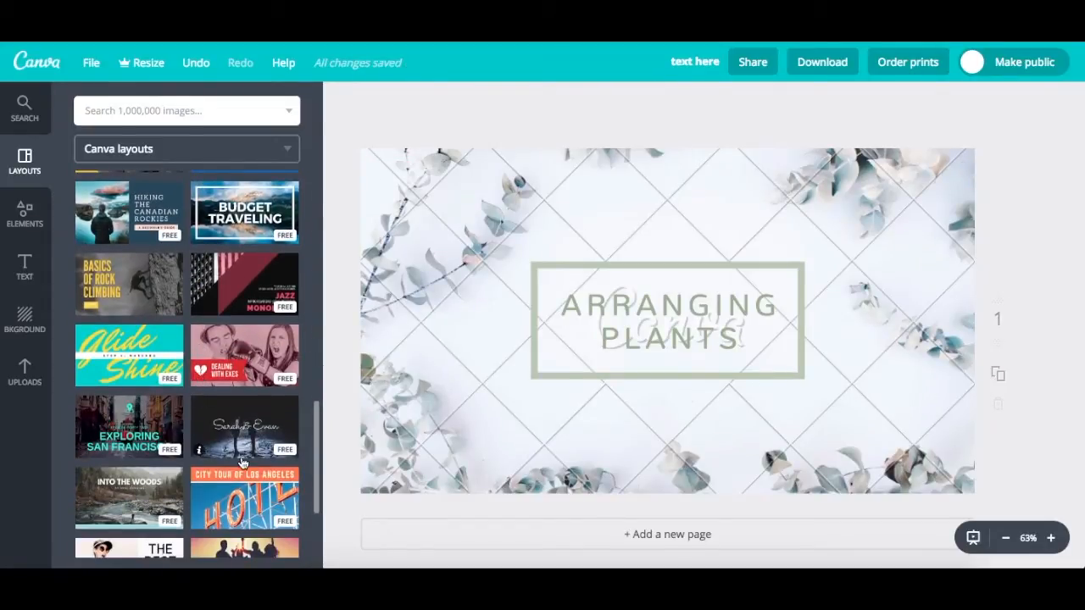
scroll(242, 462, "down", 2)
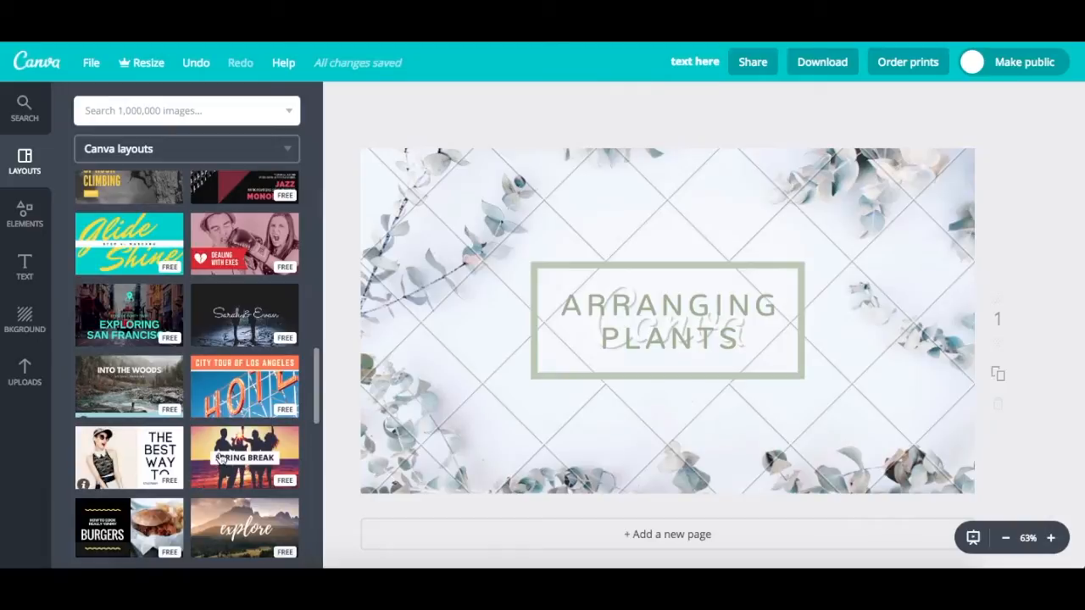
left_click(243, 464)
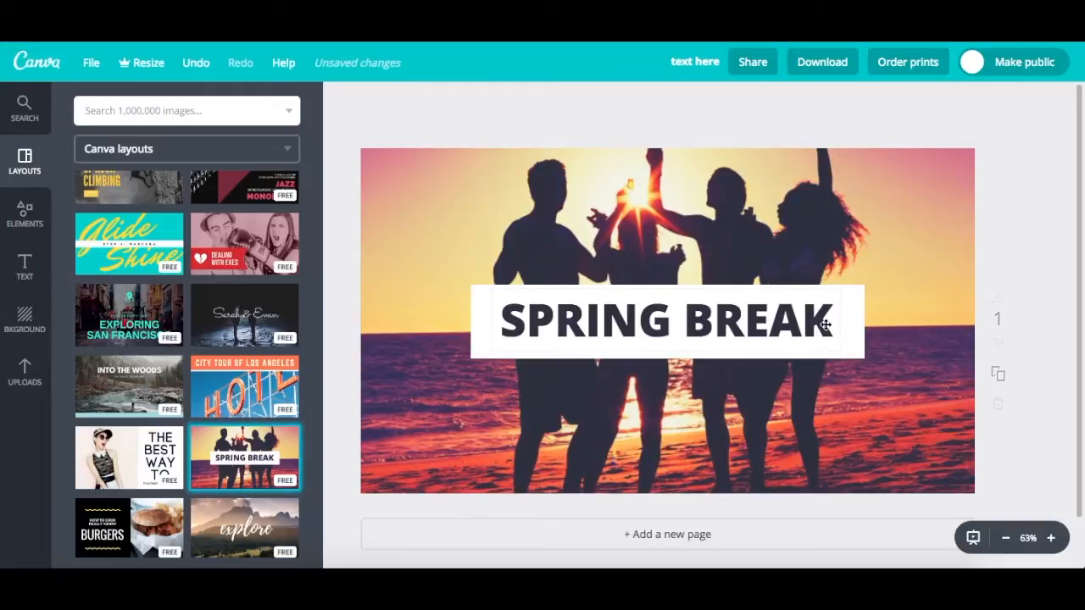
Step: Clear the page by deleting the beach photo with its frame and the "SPRING BREAK" heading
scroll(170, 239, "up", 1)
scroll(170, 239, "up", 10)
left_click(537, 186)
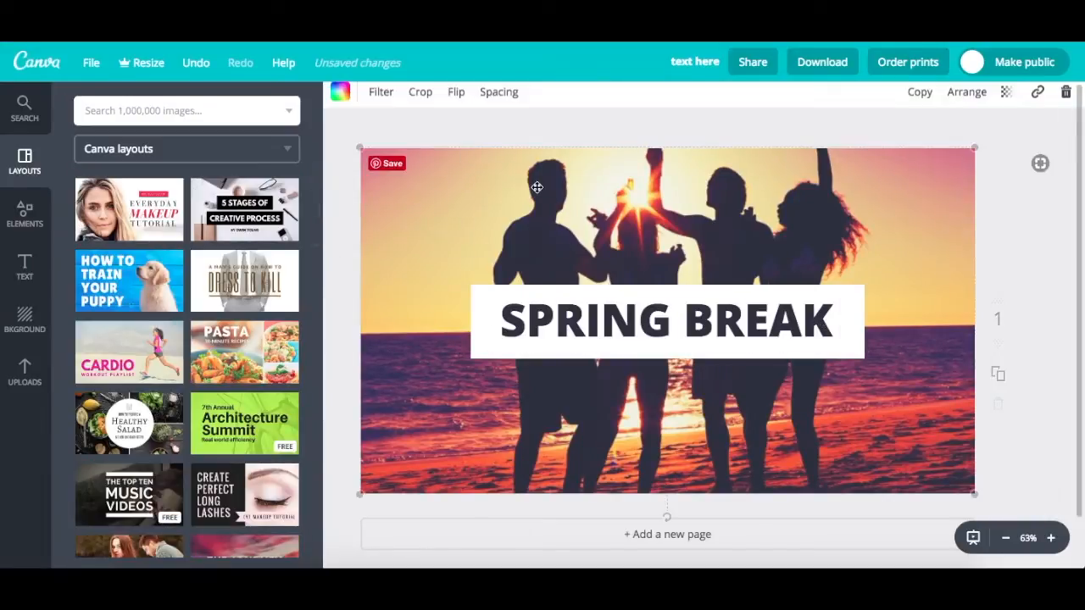
left_click(1066, 100)
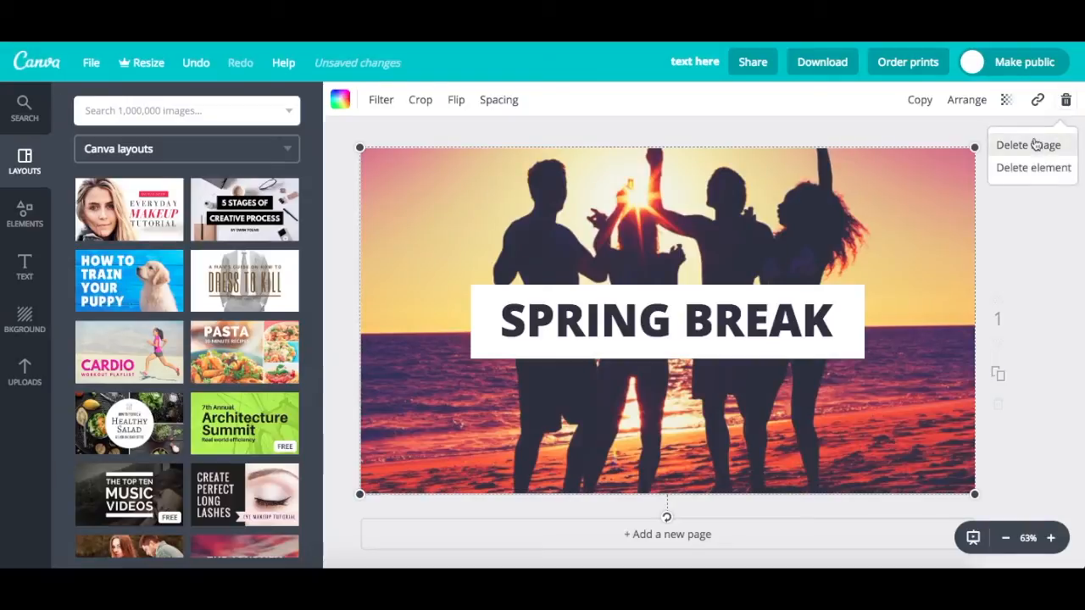
left_click(1036, 145)
left_click(1065, 100)
left_click(1034, 166)
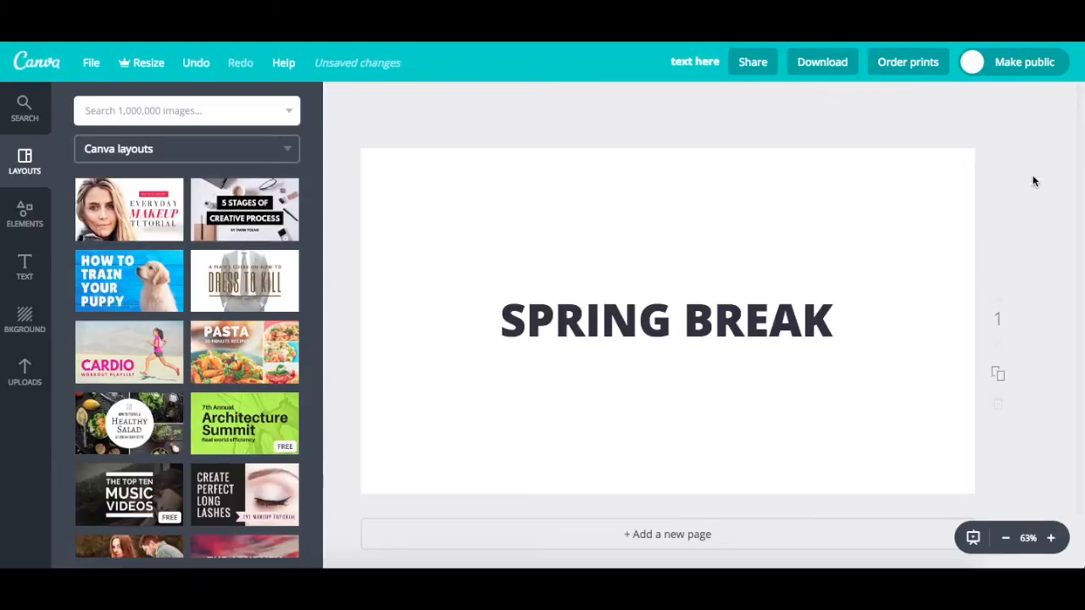
left_click(720, 320)
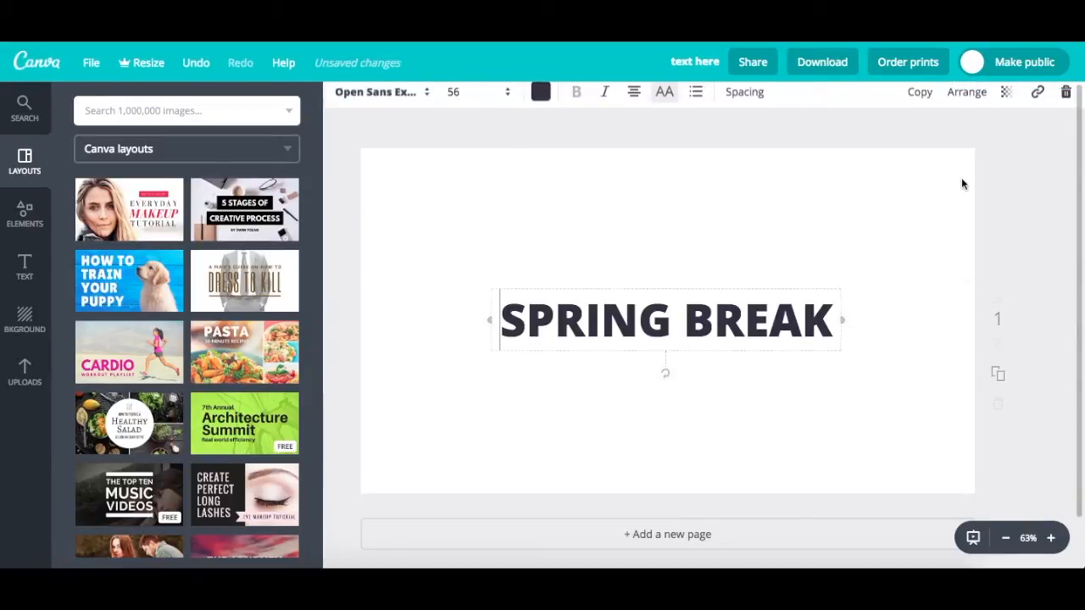
left_click(1066, 102)
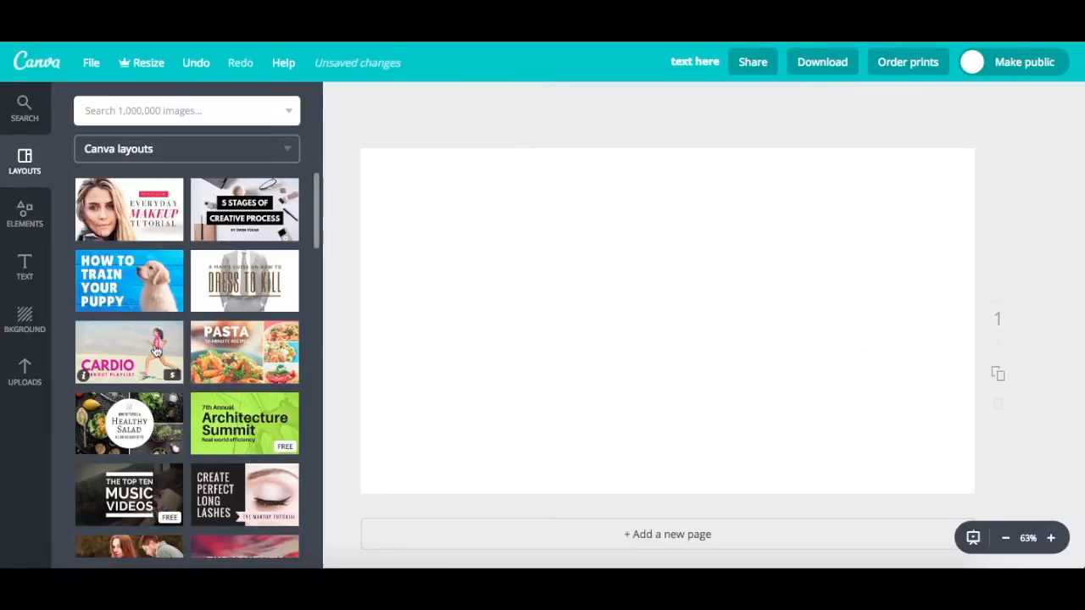
Step: Look through the uploaded images for the brand photos and logos available for graphics
left_click(25, 373)
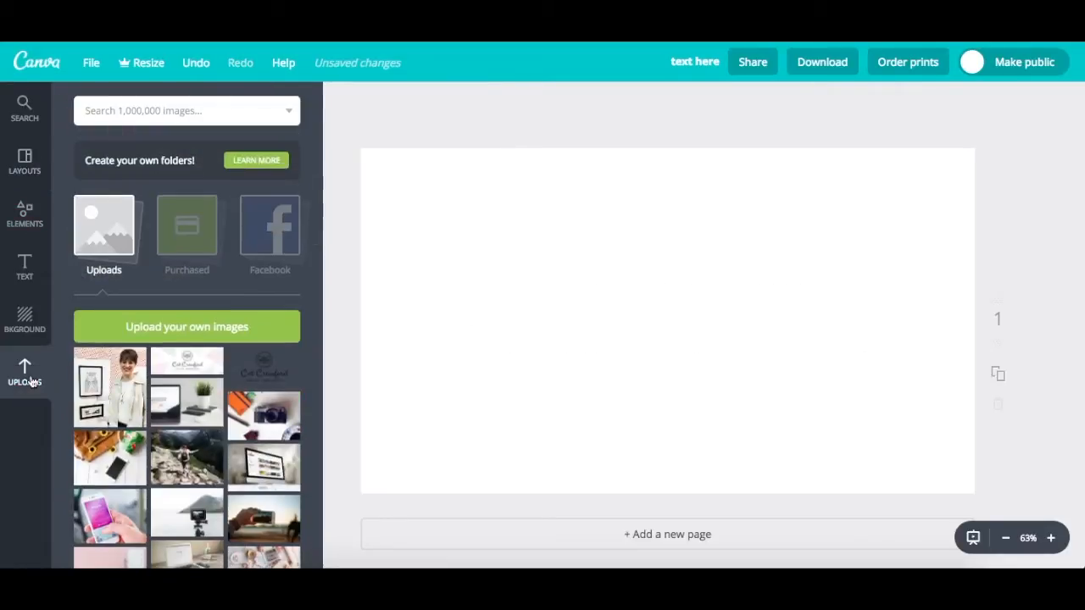
scroll(159, 476, "down", 1)
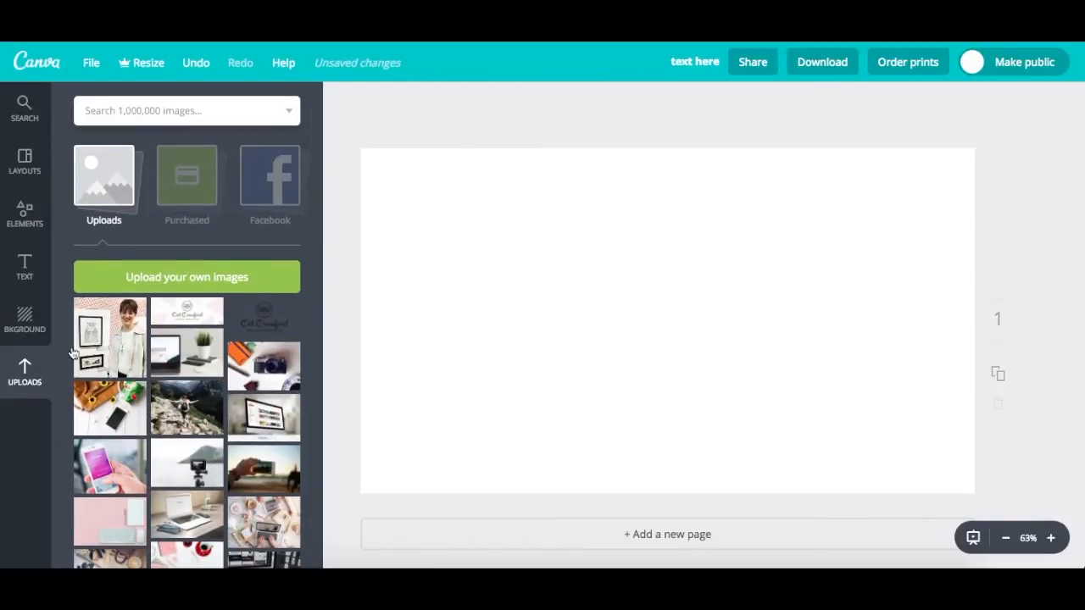
scroll(155, 474, "down", 2)
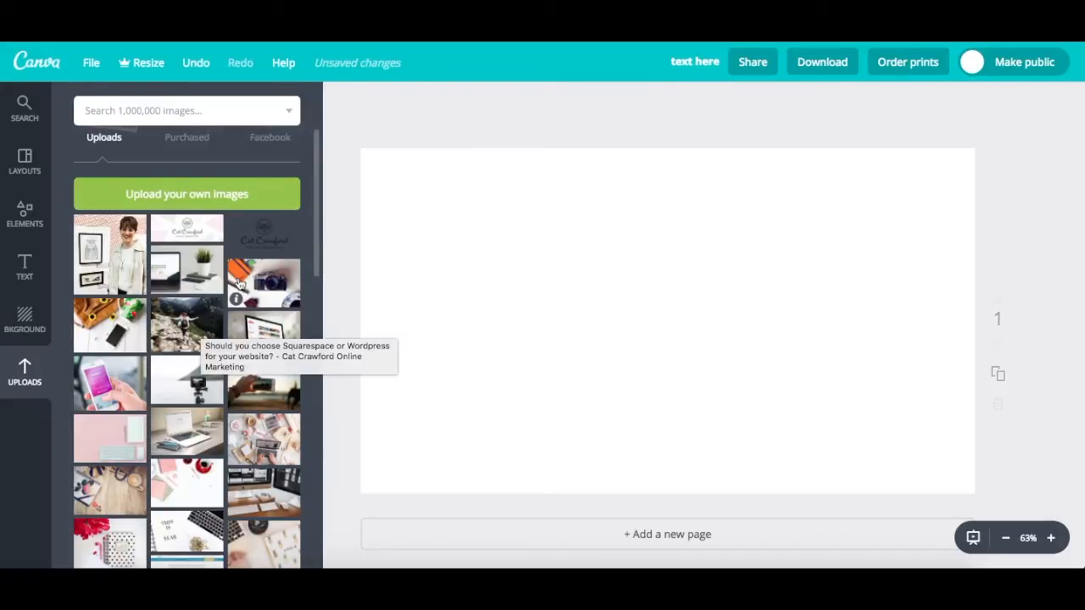
scroll(169, 381, "down", 1)
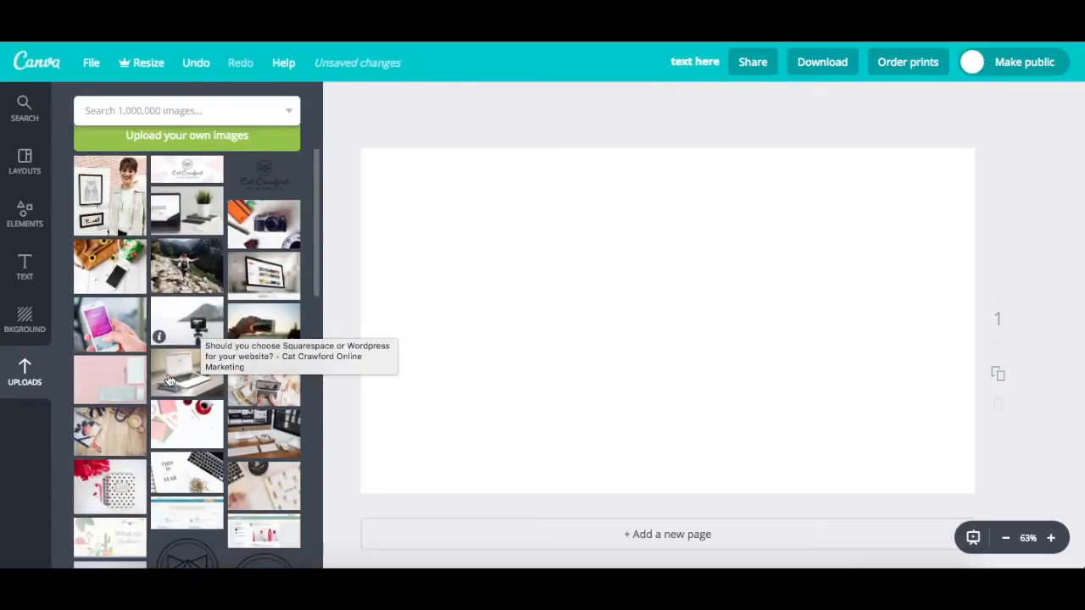
scroll(233, 197, "up", 1)
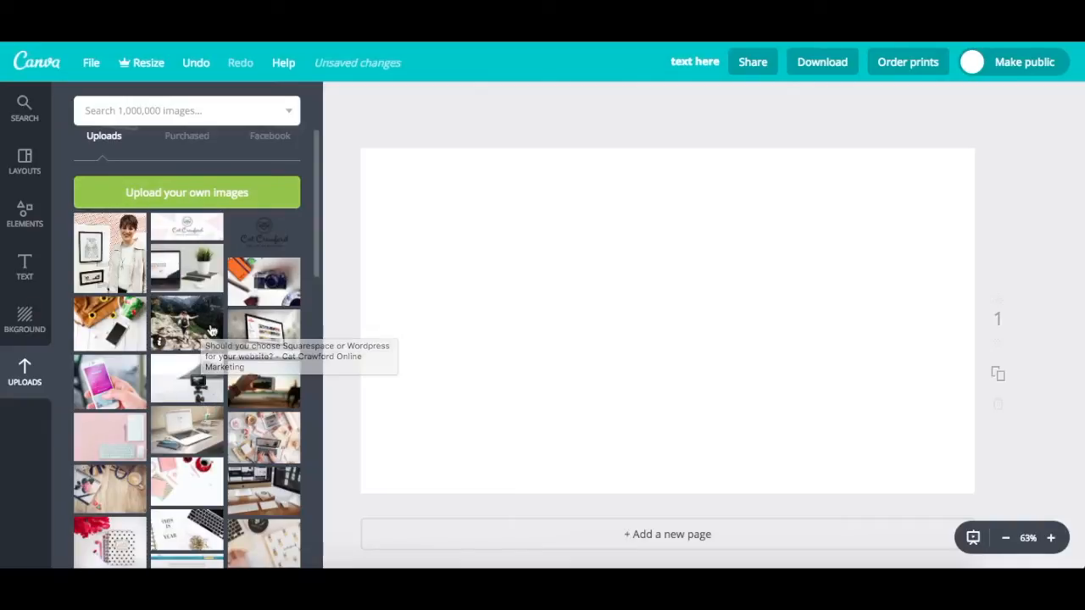
scroll(195, 322, "down", 1)
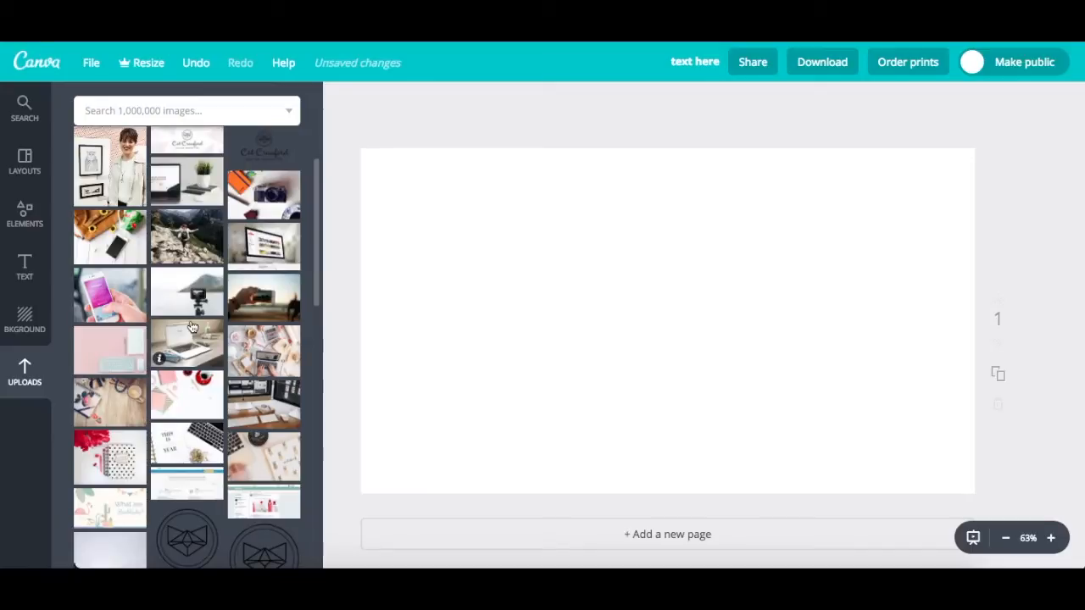
scroll(188, 376, "up", 2)
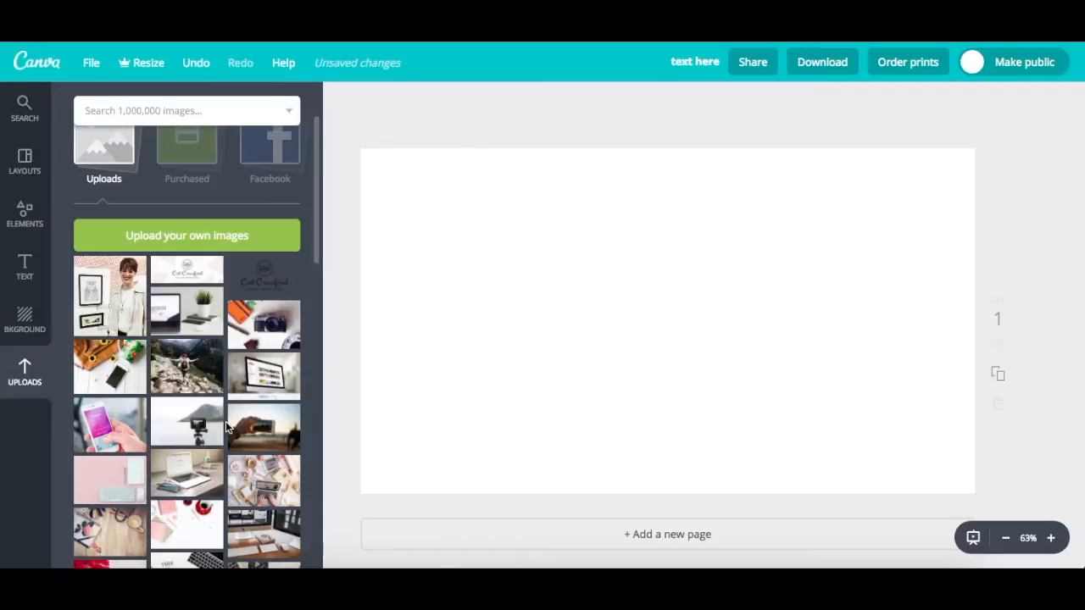
scroll(216, 415, "down", 2)
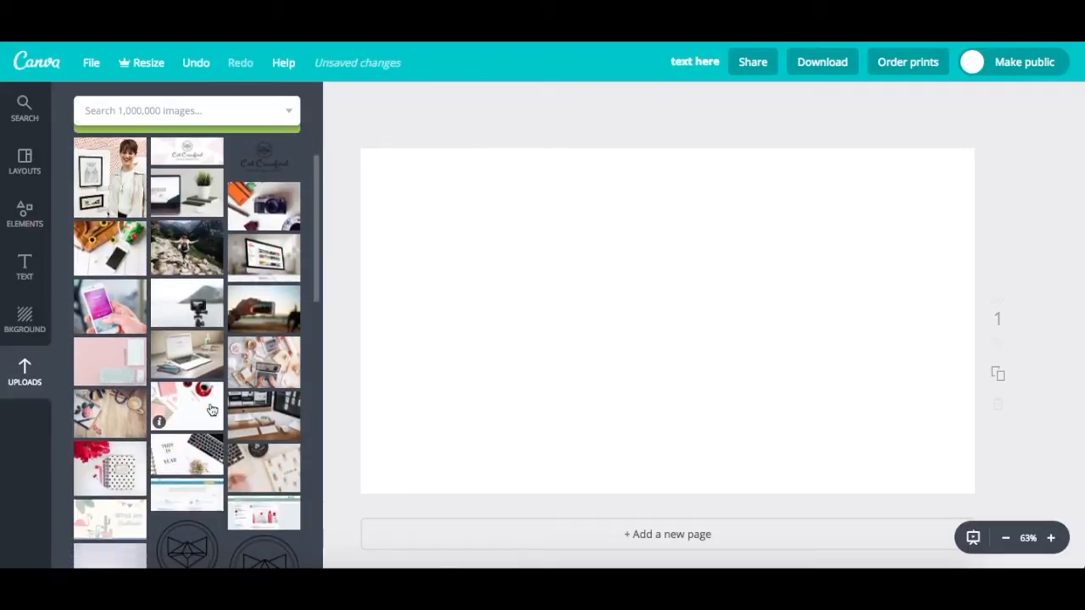
scroll(212, 410, "down", 2)
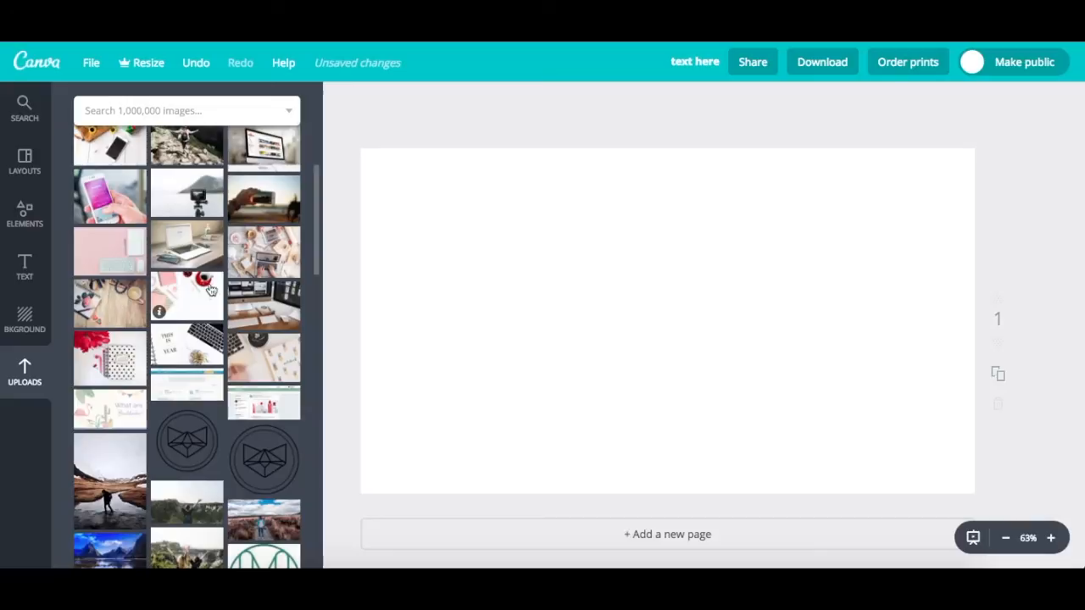
scroll(170, 289, "up", 2)
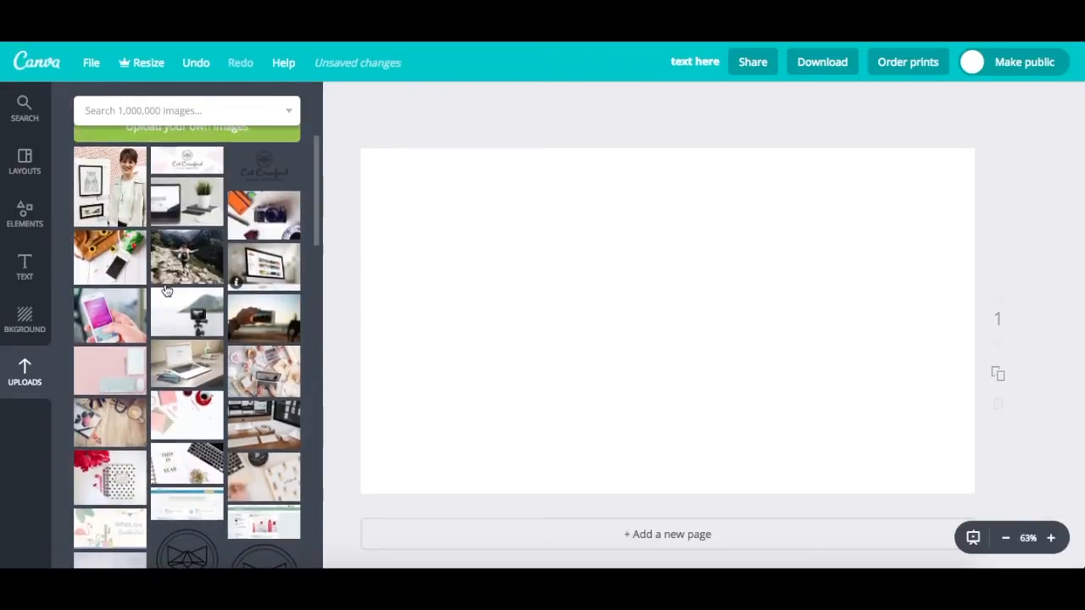
scroll(195, 280, "up", 2)
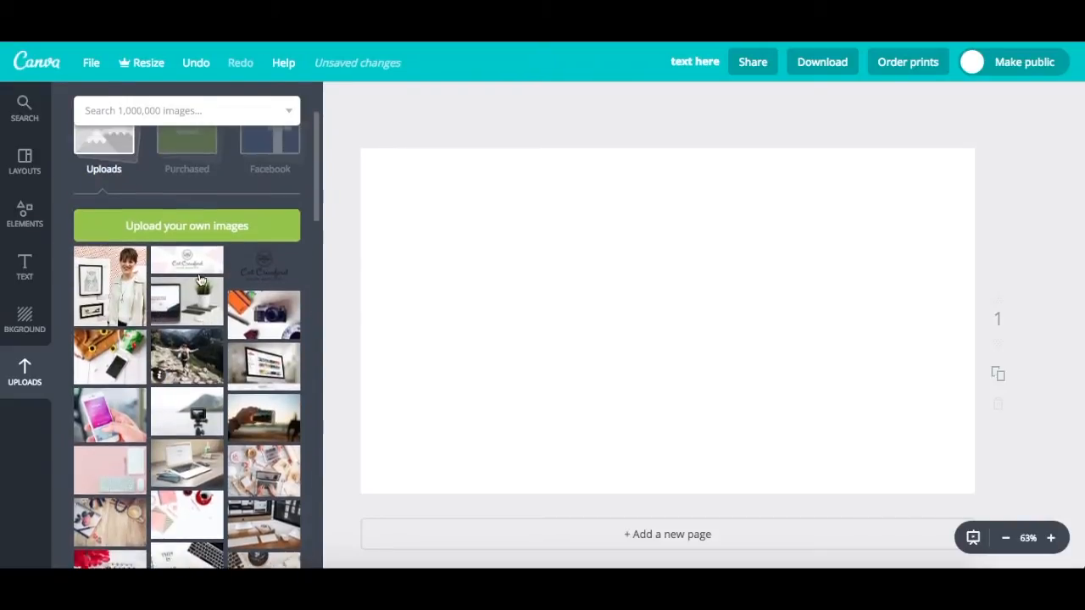
scroll(187, 400, "down", 1)
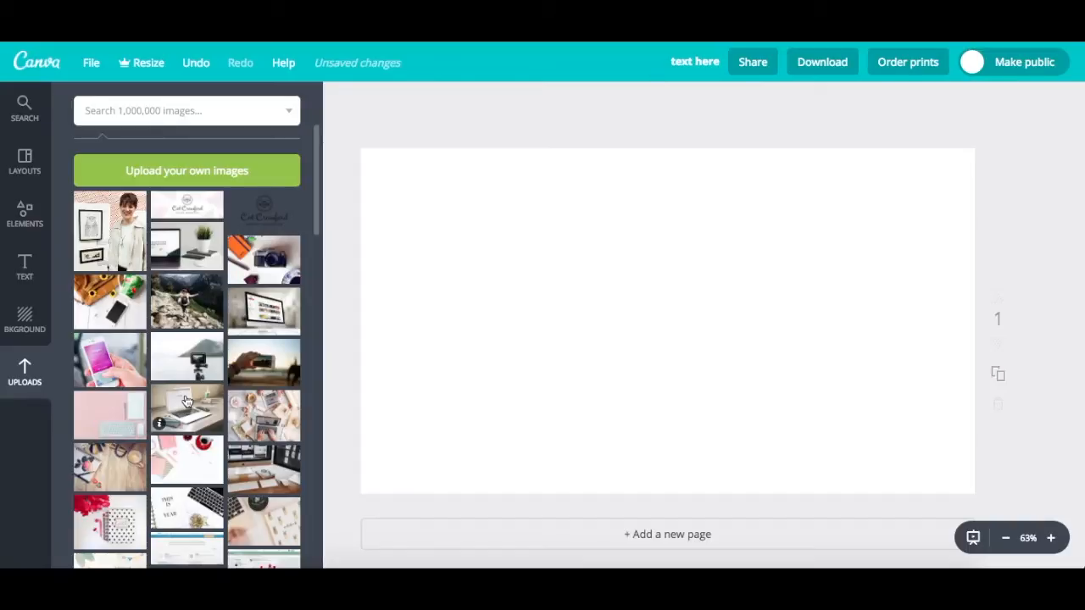
scroll(195, 405, "down", 2)
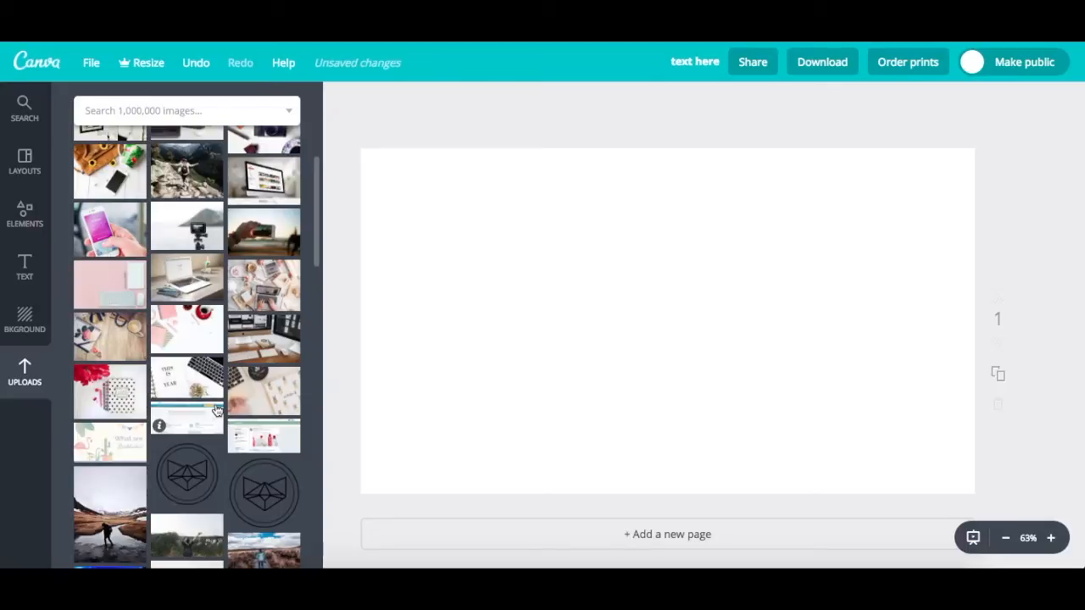
scroll(224, 422, "down", 2)
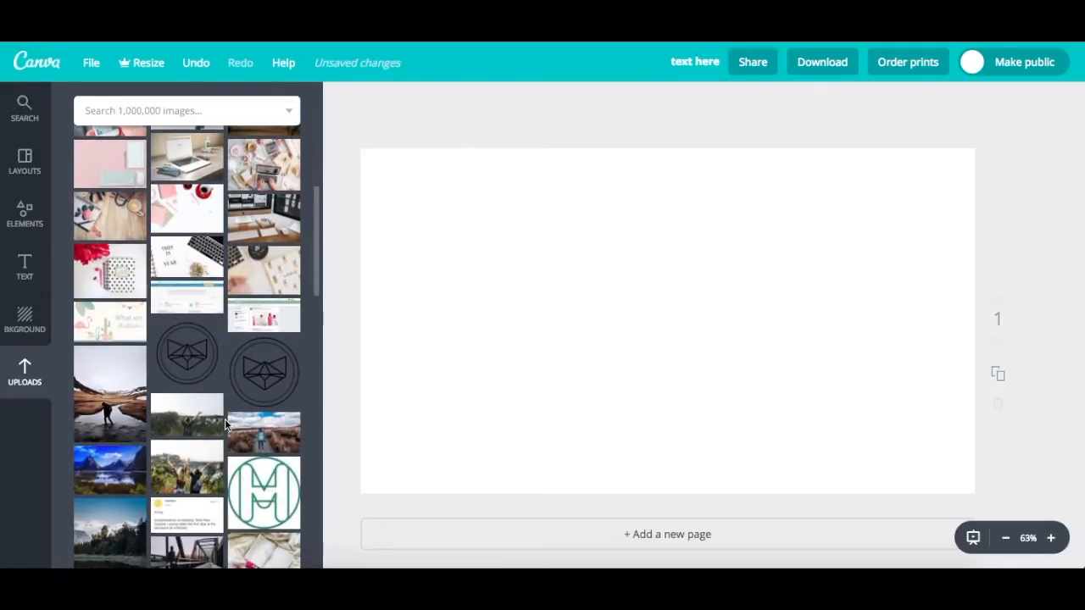
scroll(209, 351, "down", 3)
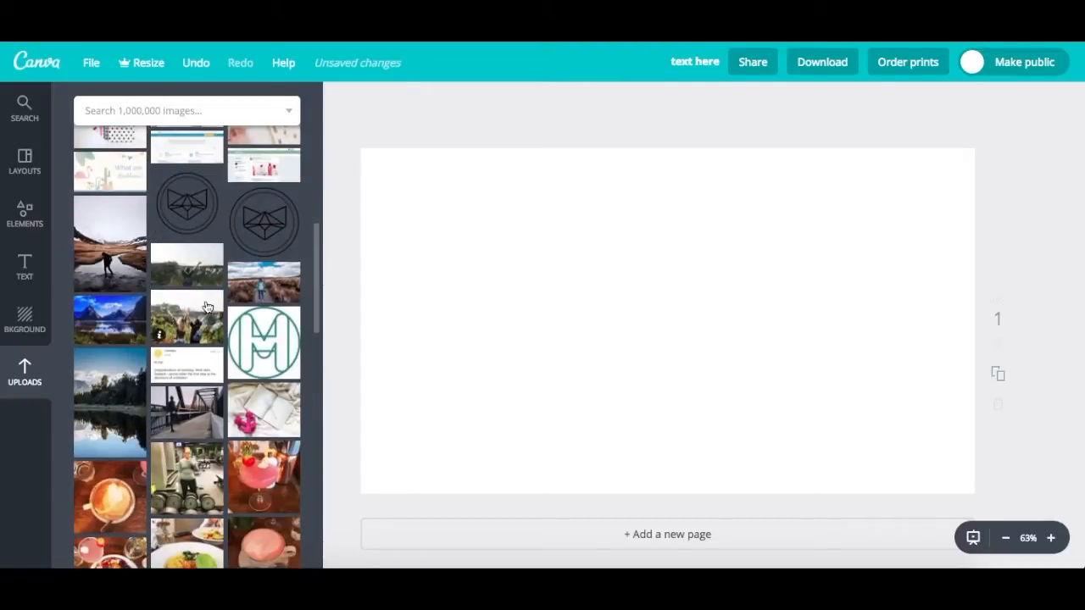
scroll(202, 316, "up", 7)
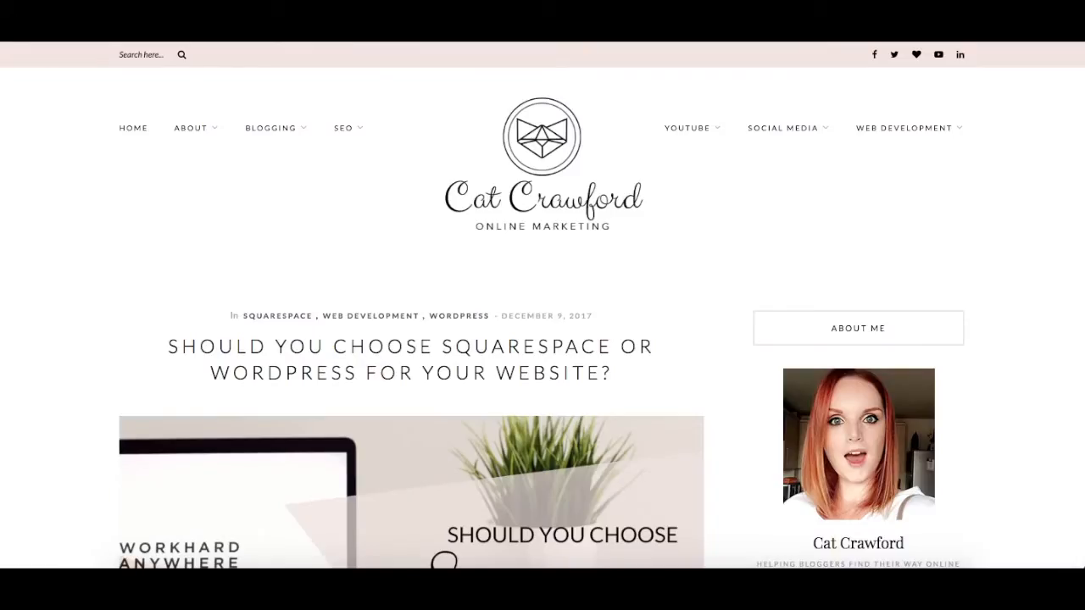
Step: Examine the header graphic of the Squarespace or WordPress blog post and the one on the site's Work With Me page
scroll(477, 354, "down", 15)
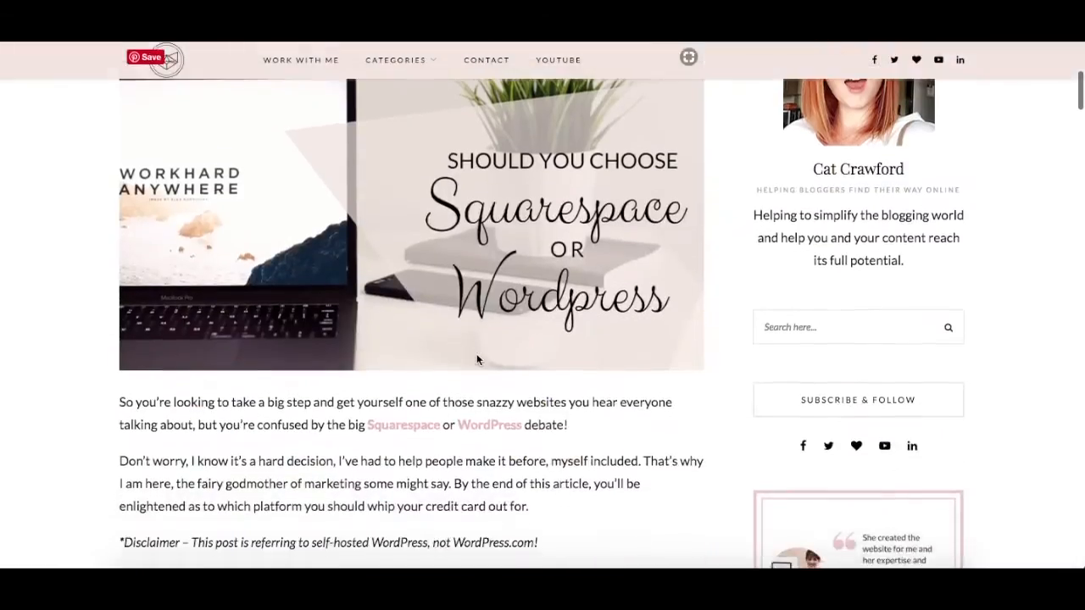
scroll(476, 359, "down", 4)
scroll(477, 358, "up", 19)
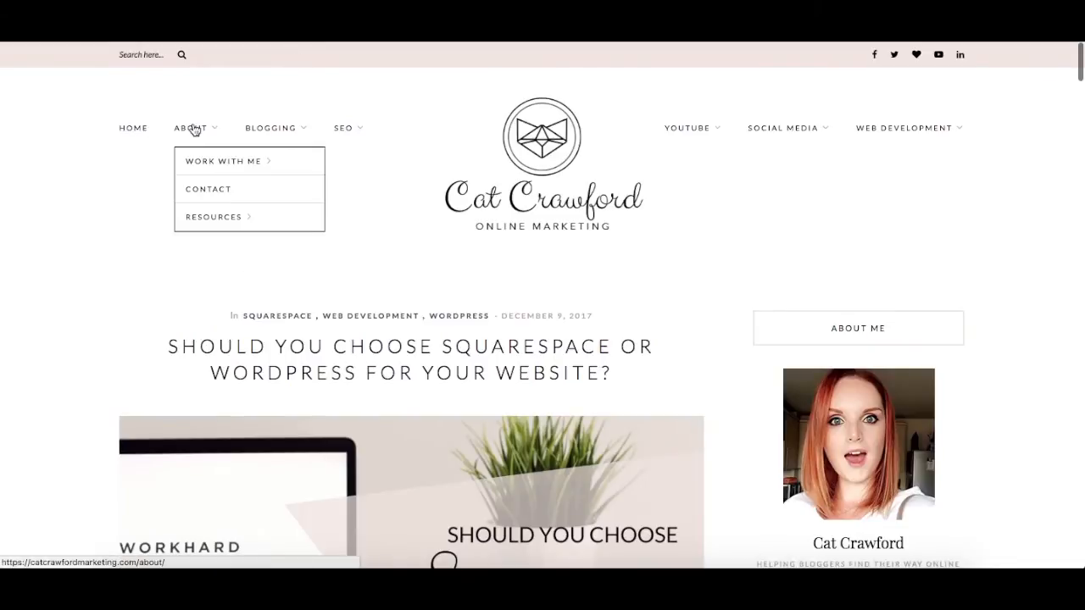
left_click(209, 163)
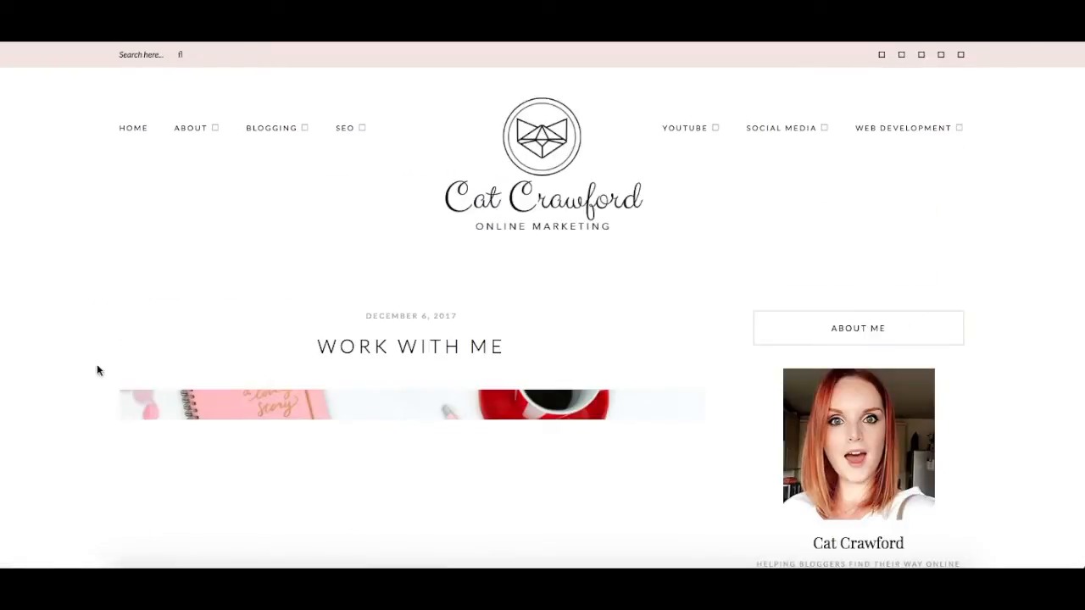
scroll(79, 411, "down", 3)
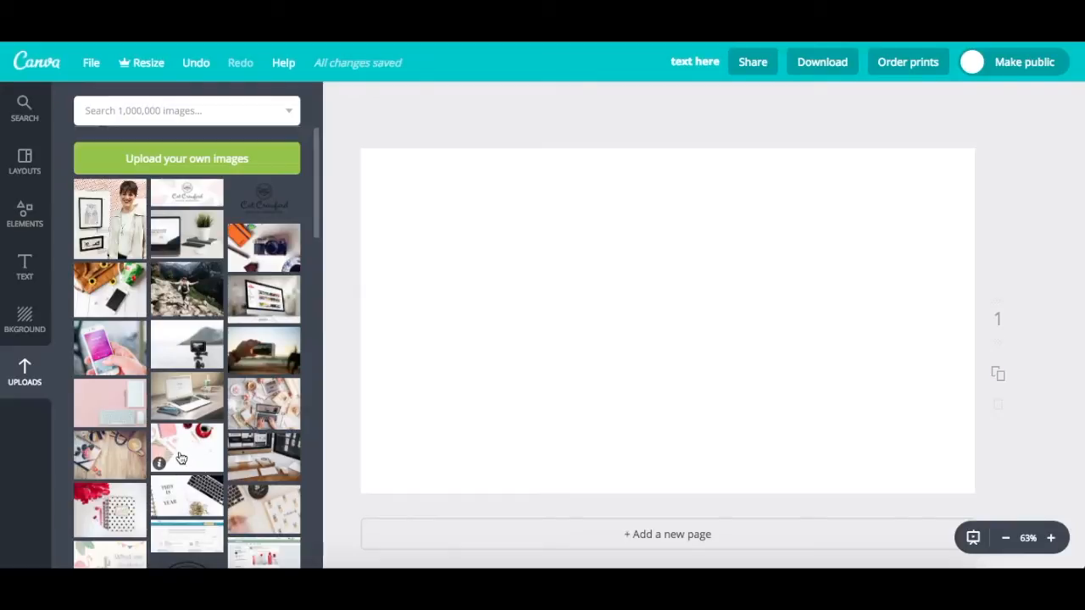
Step: Return to the Canva design and delete the leftover white box behind the removed heading
scroll(236, 307, "up", 2)
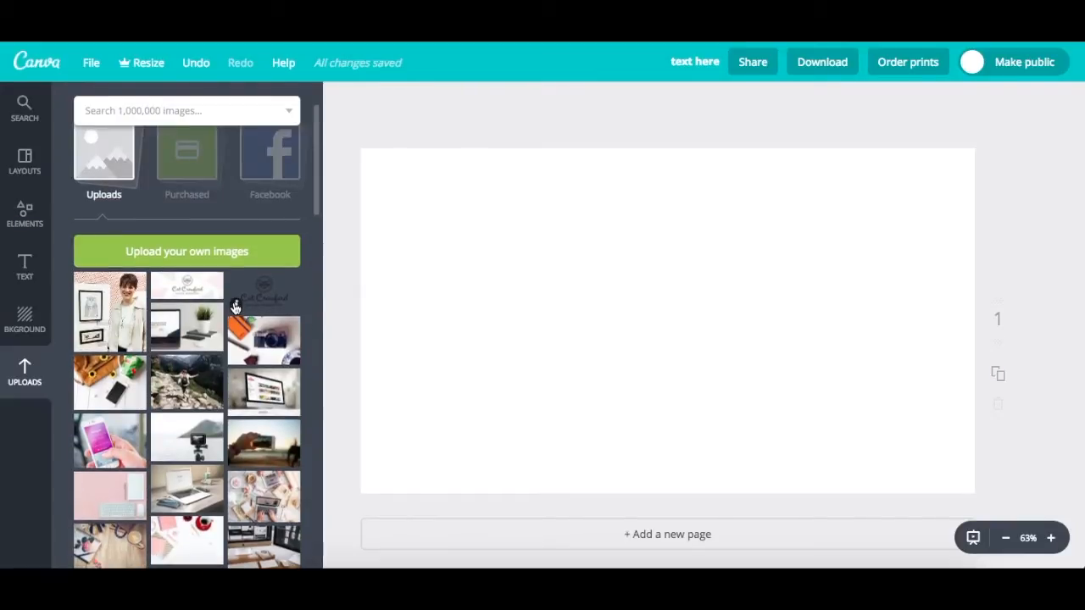
left_click(30, 219)
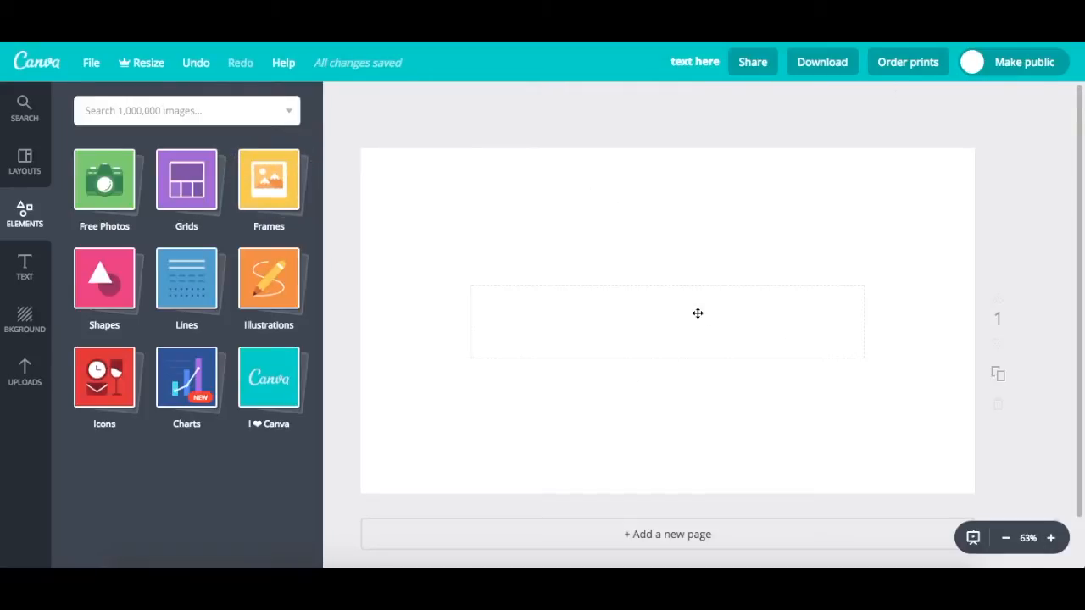
left_click(697, 314)
left_click(1061, 102)
Step: Add the single-image grid across the whole page and fill it with the uploaded pink stationery and red coffee cup photo
left_click(246, 200)
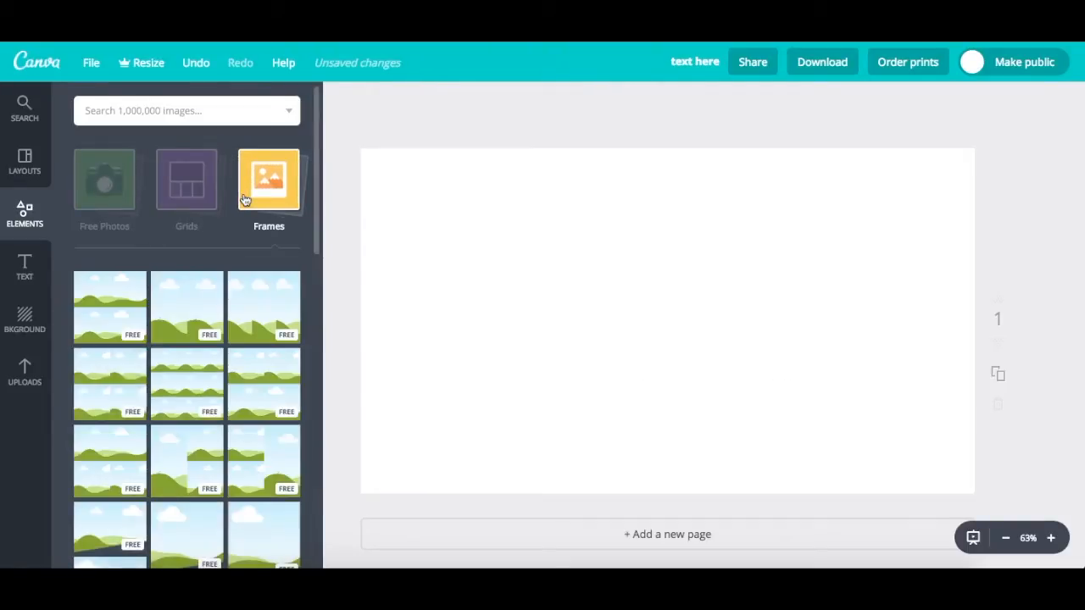
left_click(195, 182)
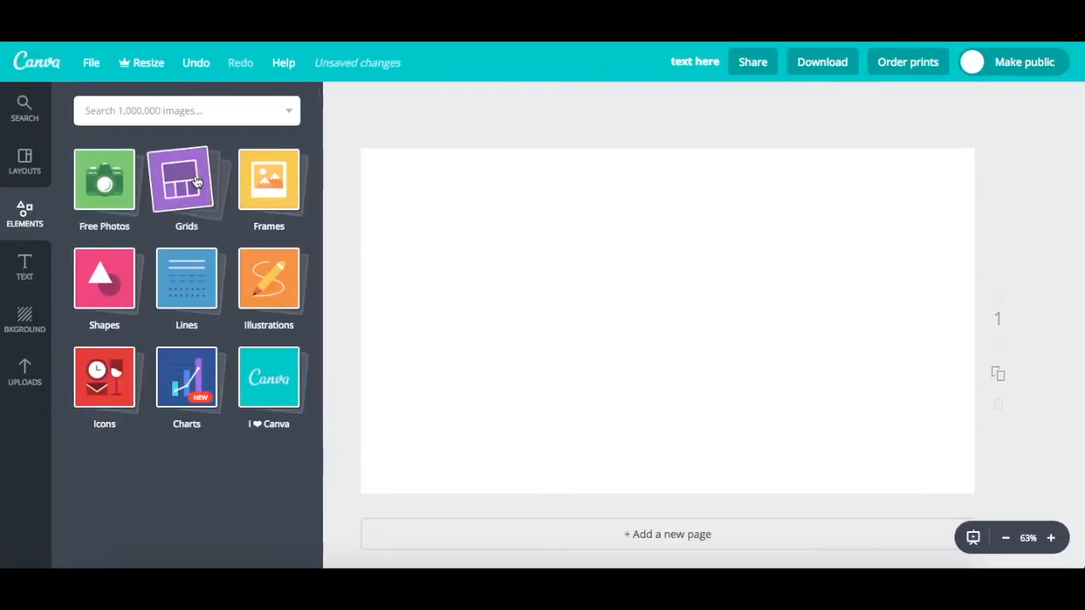
left_click(188, 182)
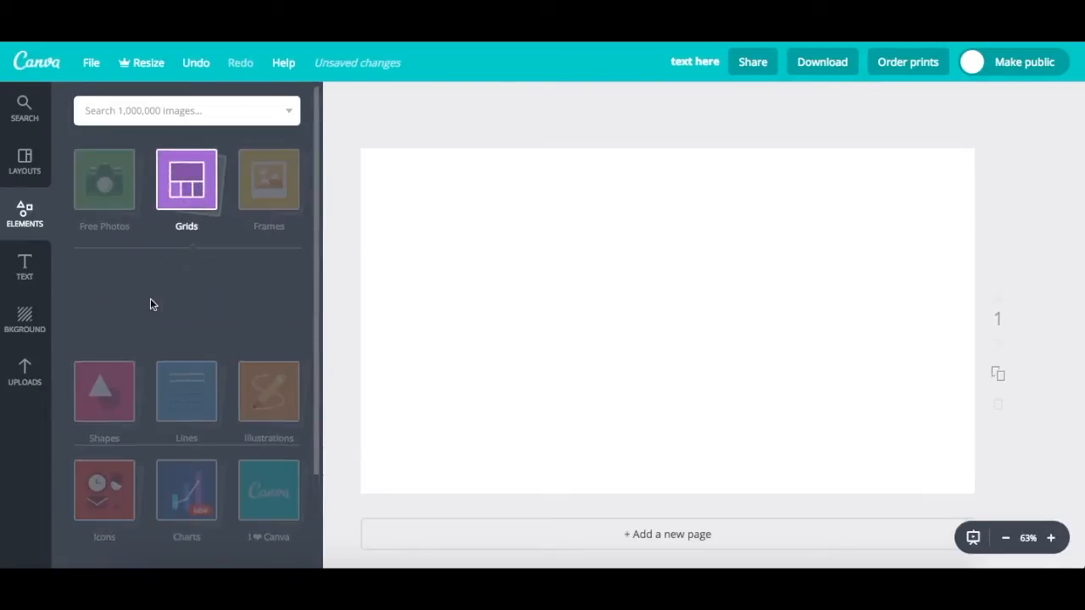
left_click_drag(107, 303, 576, 278)
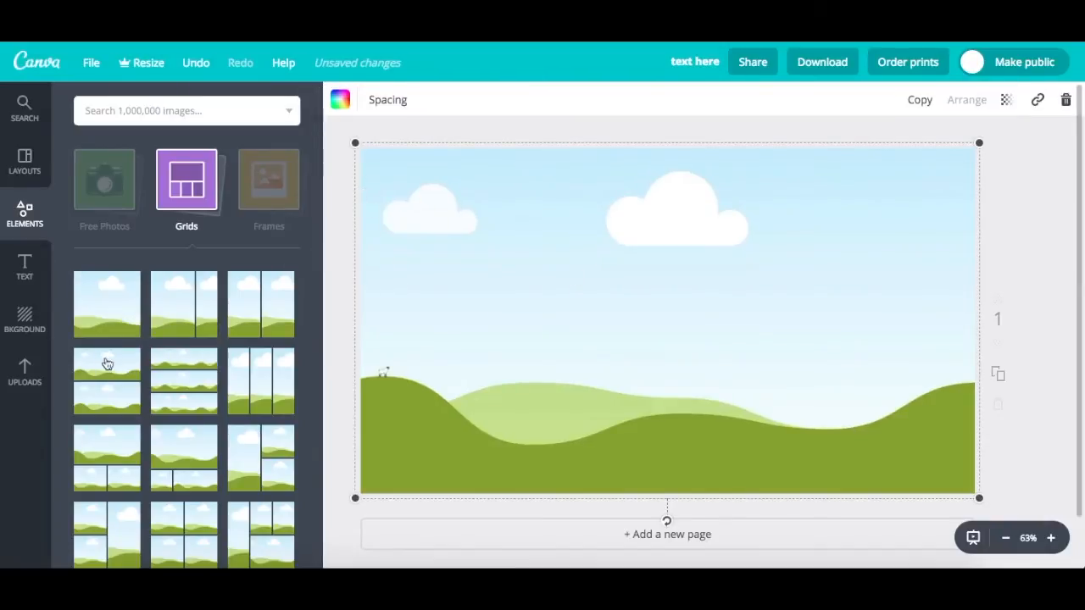
left_click(42, 369)
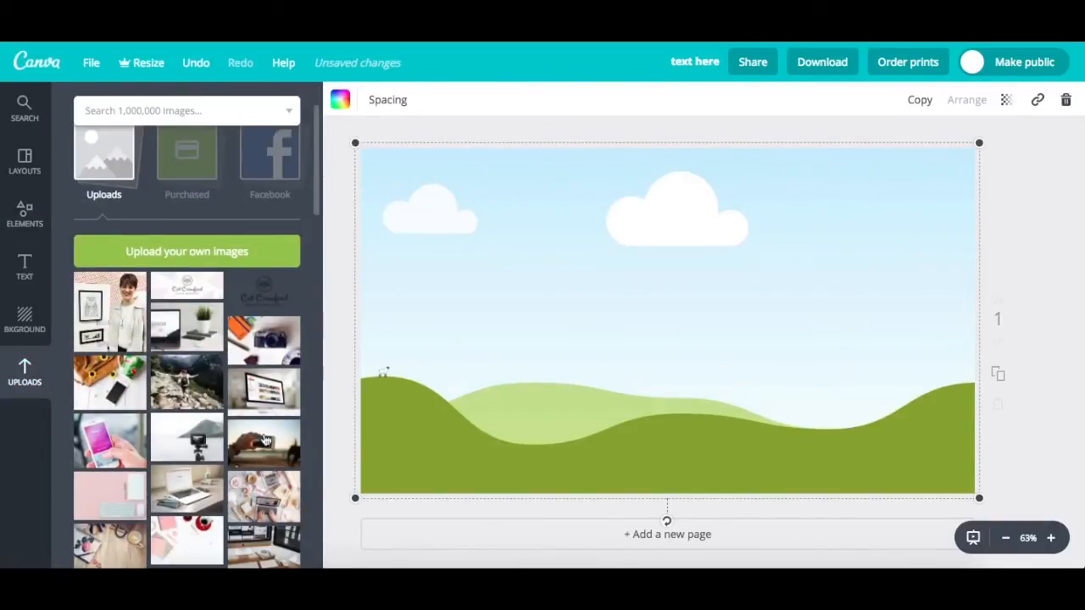
left_click_drag(184, 537, 495, 328)
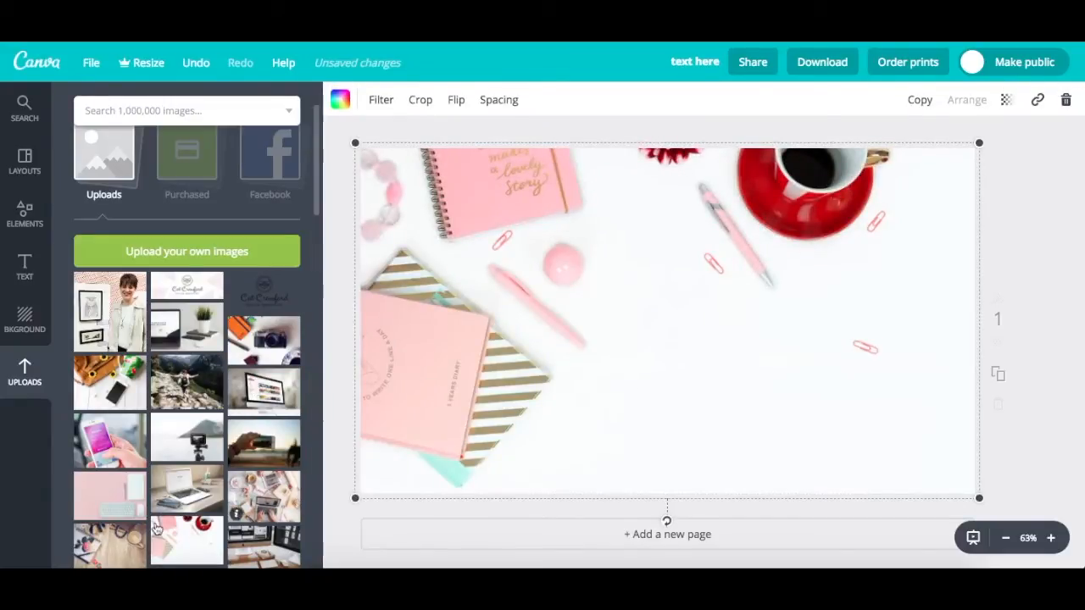
Step: Look through the free photos in the elements library for images usable in the graphic
left_click(26, 217)
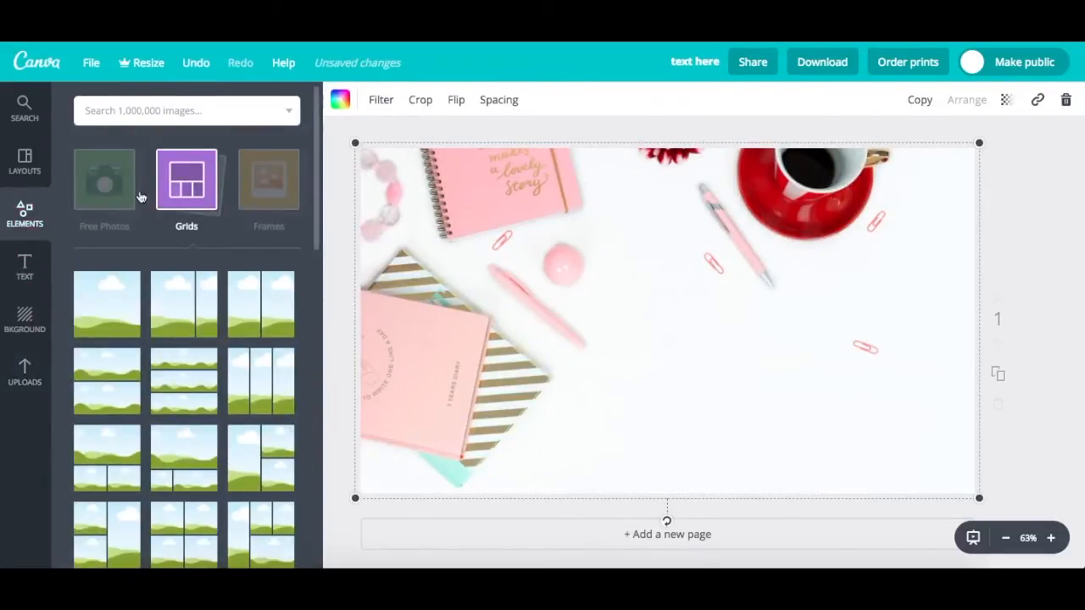
left_click(195, 196)
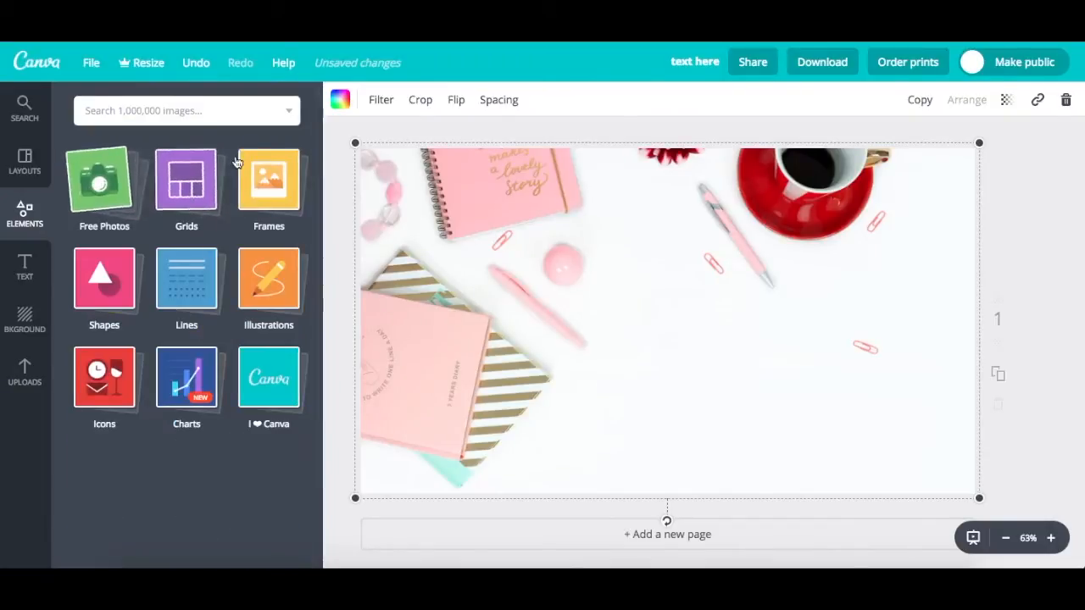
left_click(192, 222)
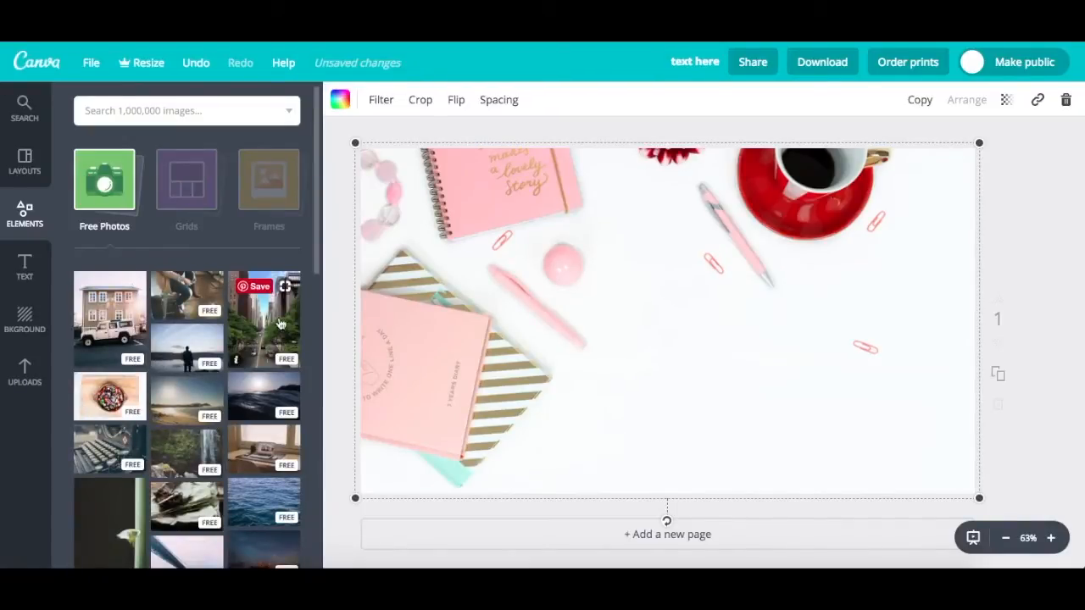
scroll(246, 441, "down", 3)
scroll(238, 471, "down", 6)
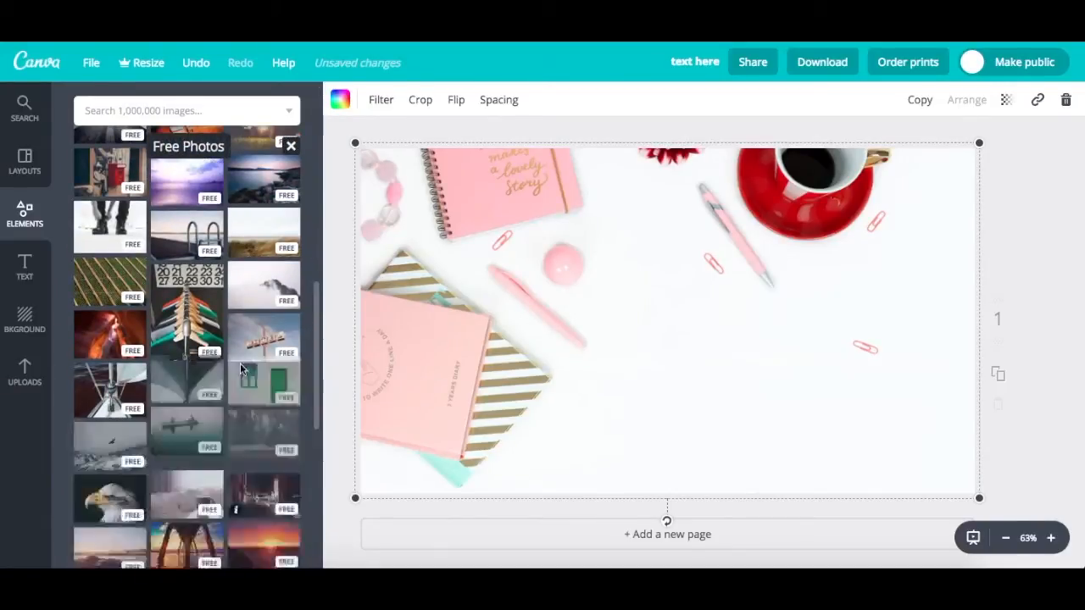
scroll(229, 475, "down", 1)
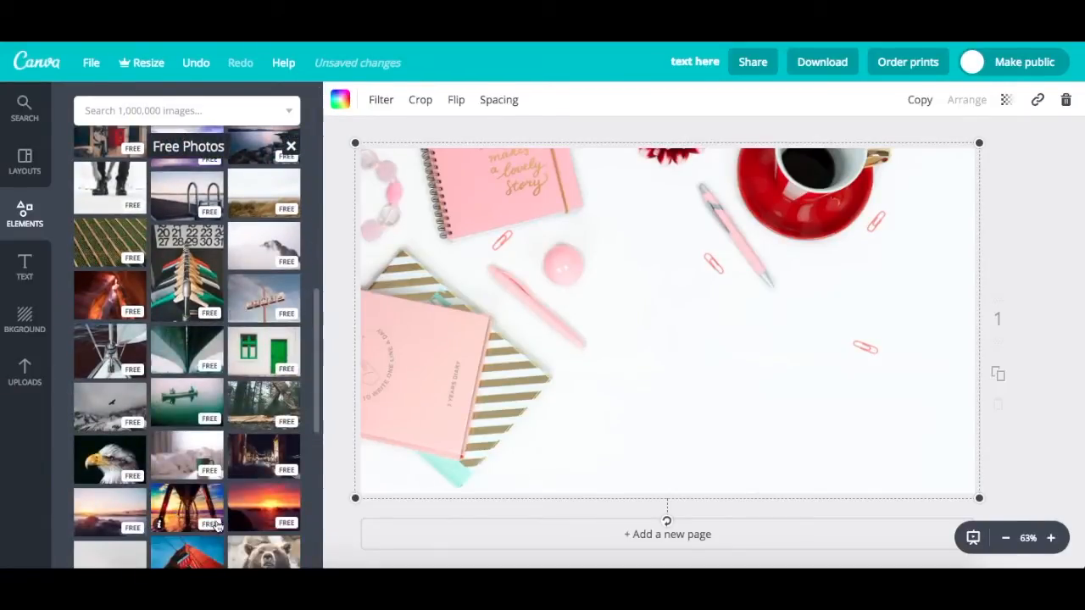
scroll(218, 526, "down", 4)
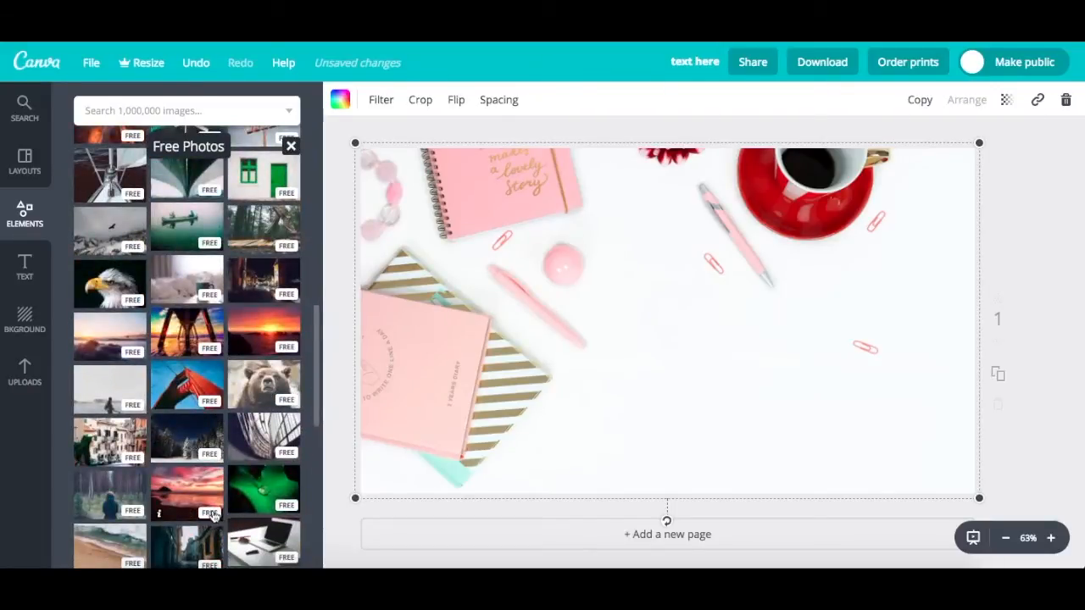
scroll(225, 264, "up", 10)
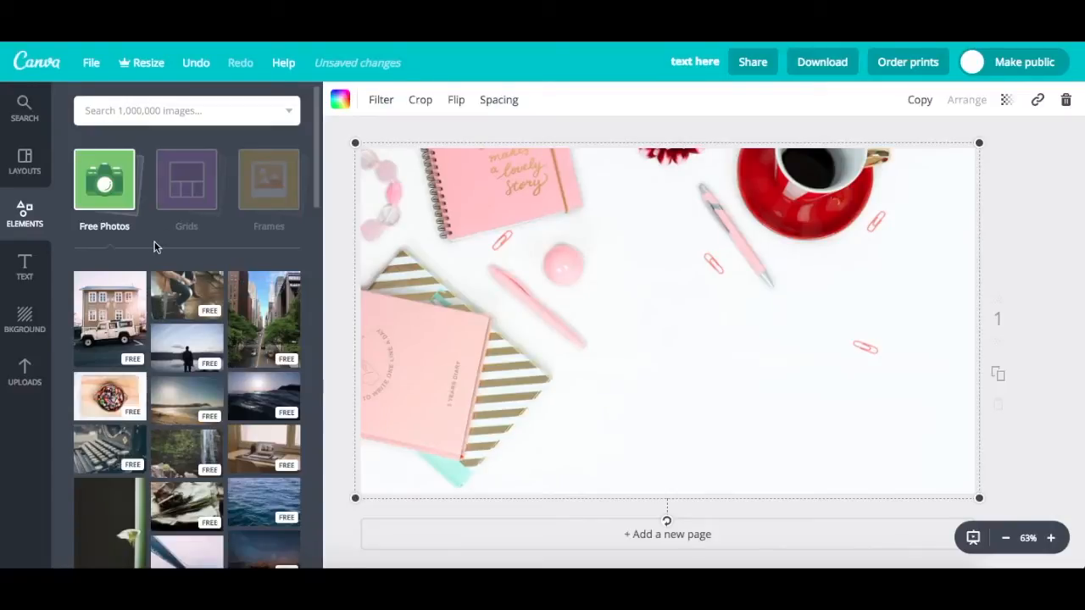
left_click(124, 203)
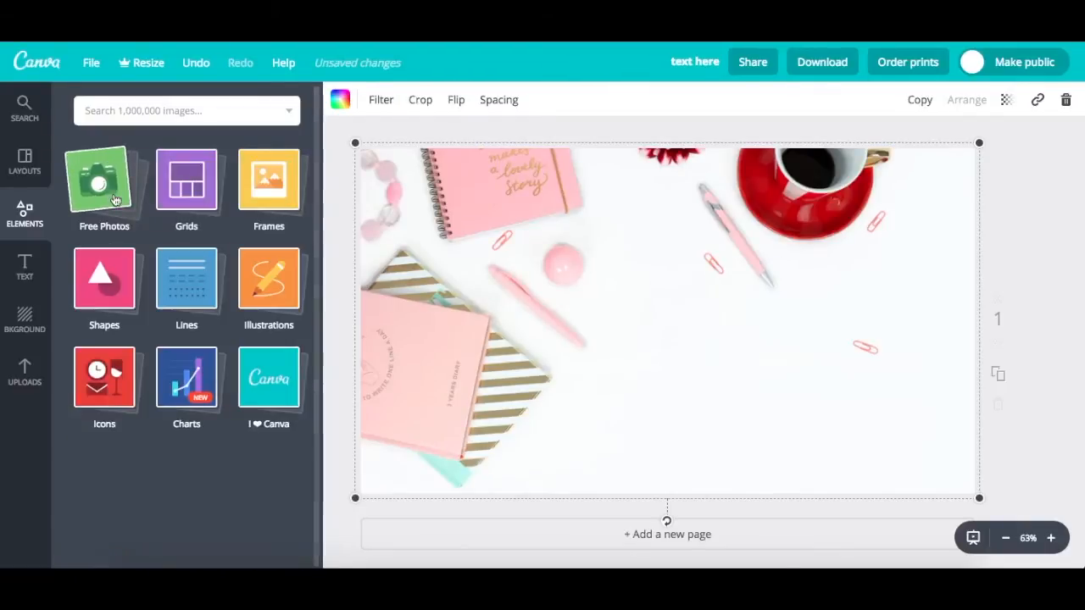
Step: Look through the grid layouts and the picture frames offered in the elements library
left_click(196, 204)
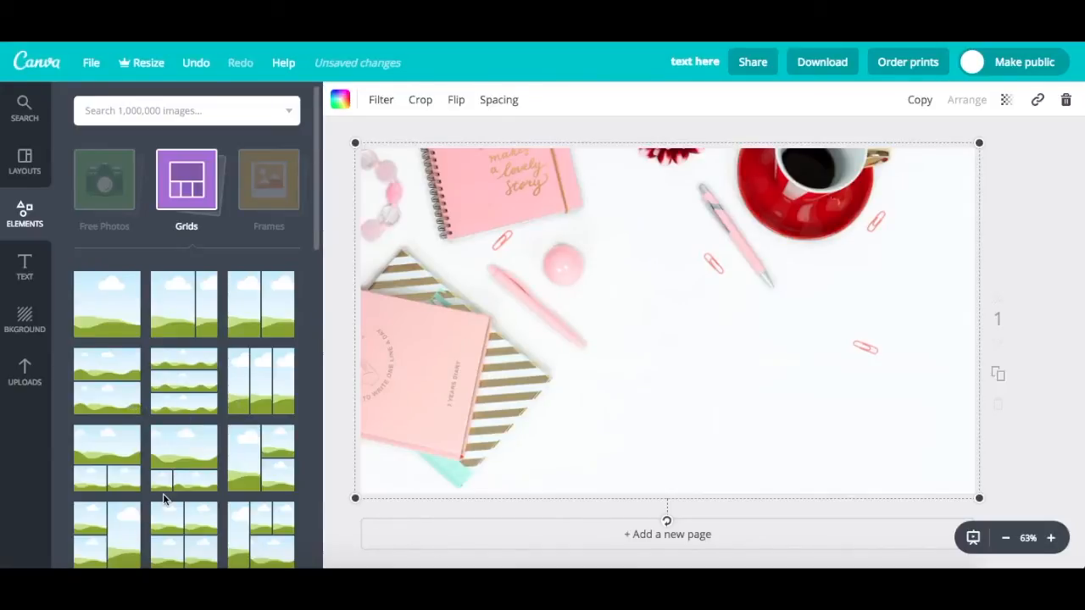
scroll(163, 493, "down", 2)
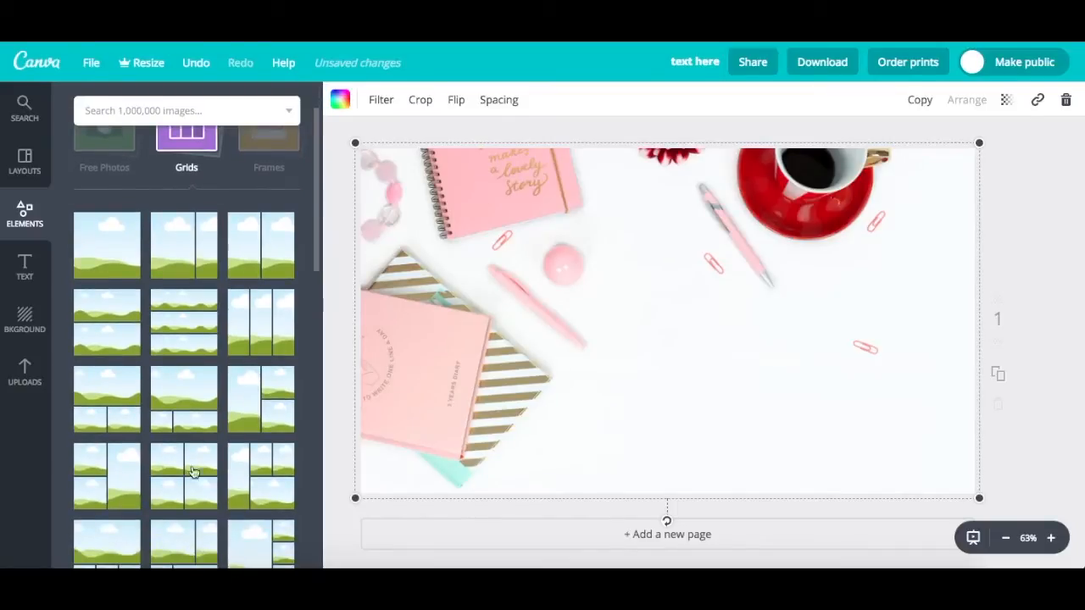
scroll(191, 321, "up", 2)
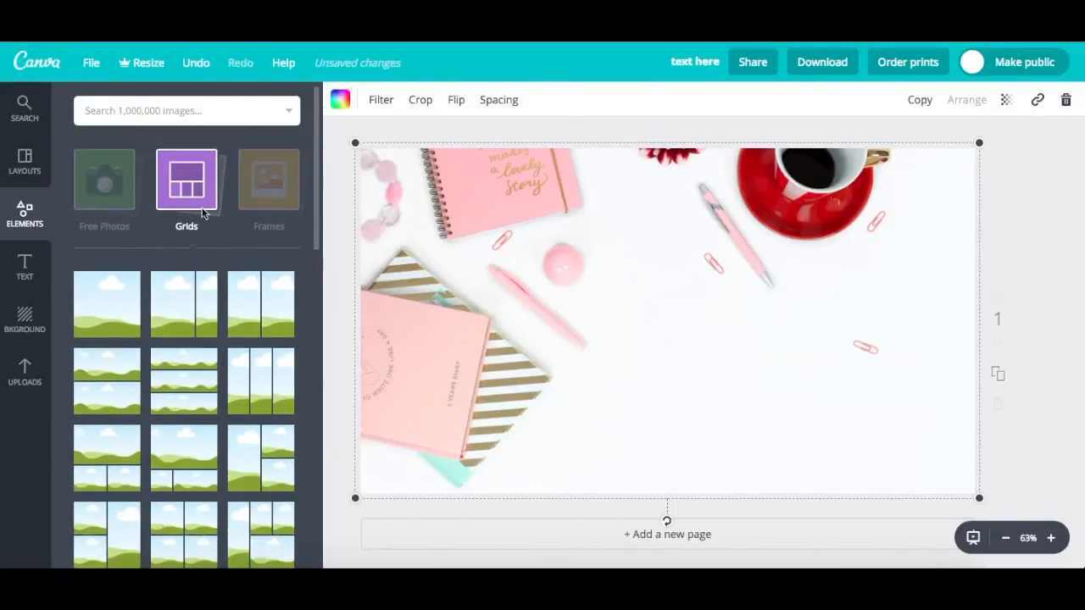
left_click(215, 188)
left_click(280, 186)
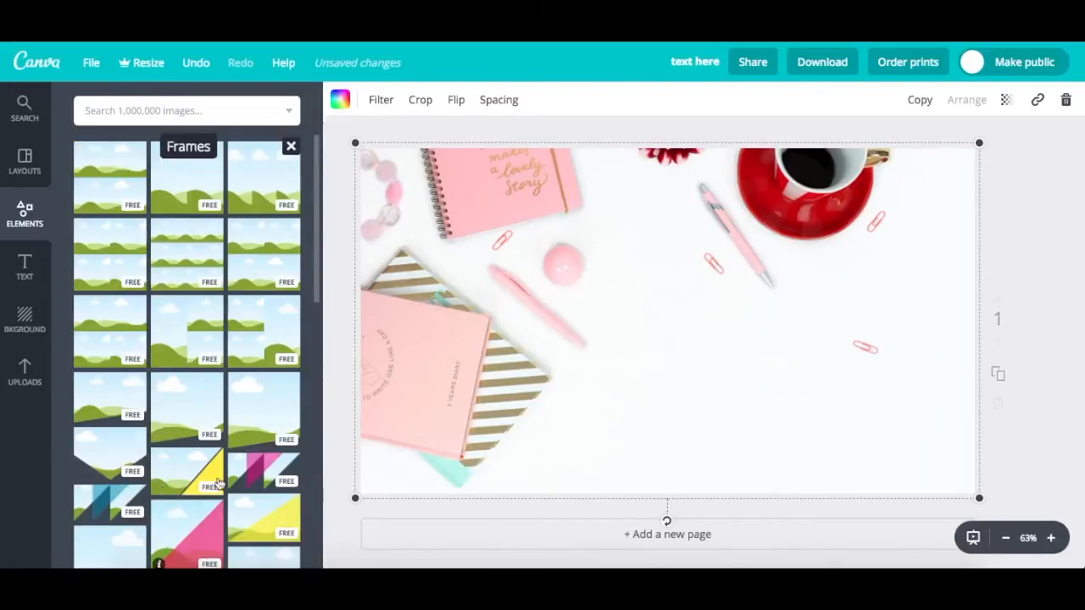
scroll(273, 481, "down", 2)
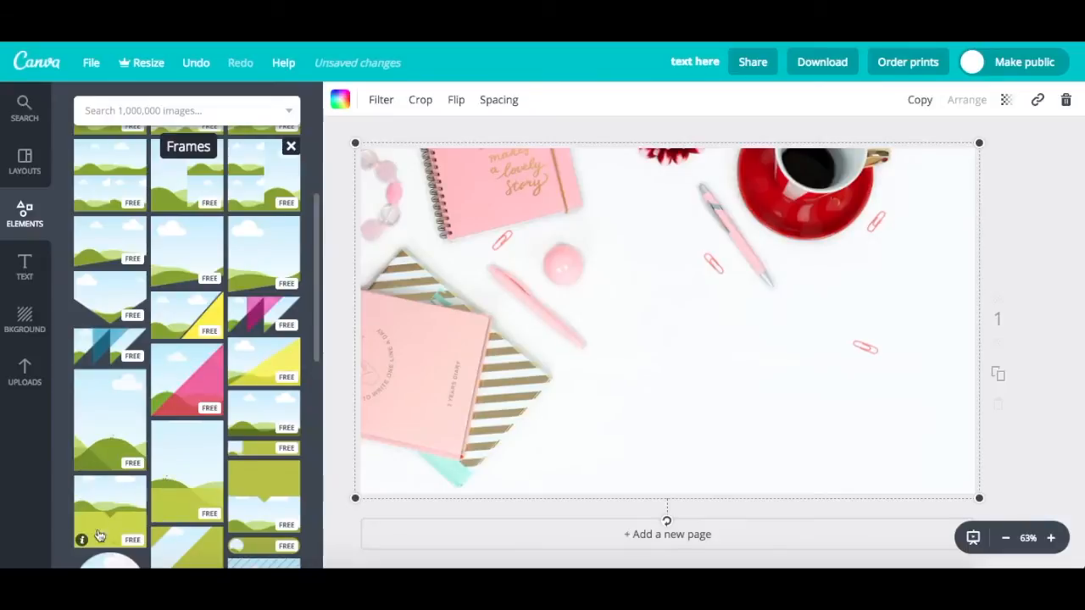
scroll(199, 509, "up", 5)
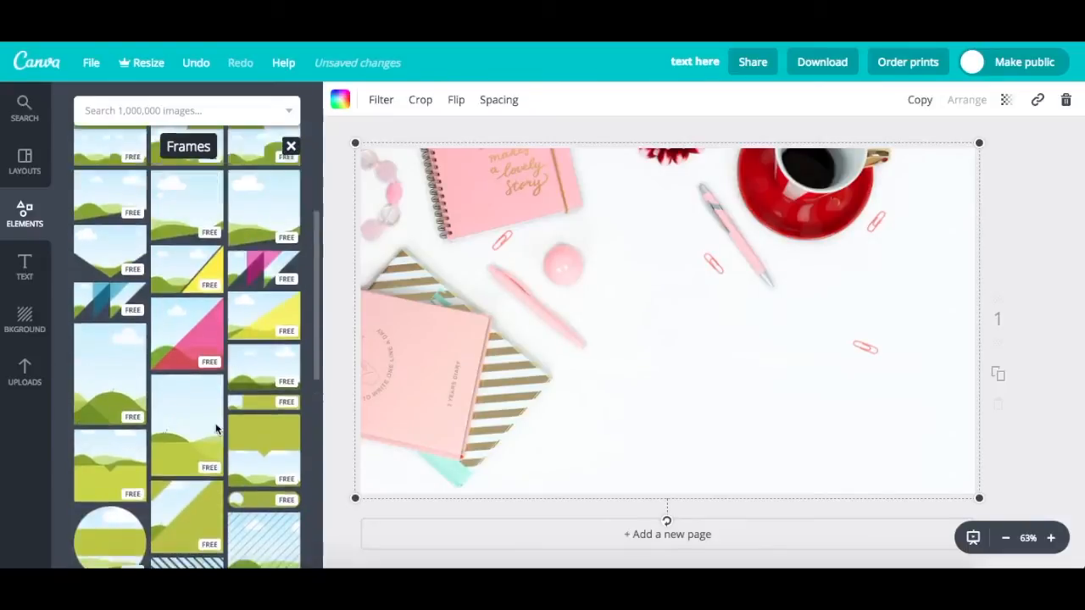
left_click(273, 181)
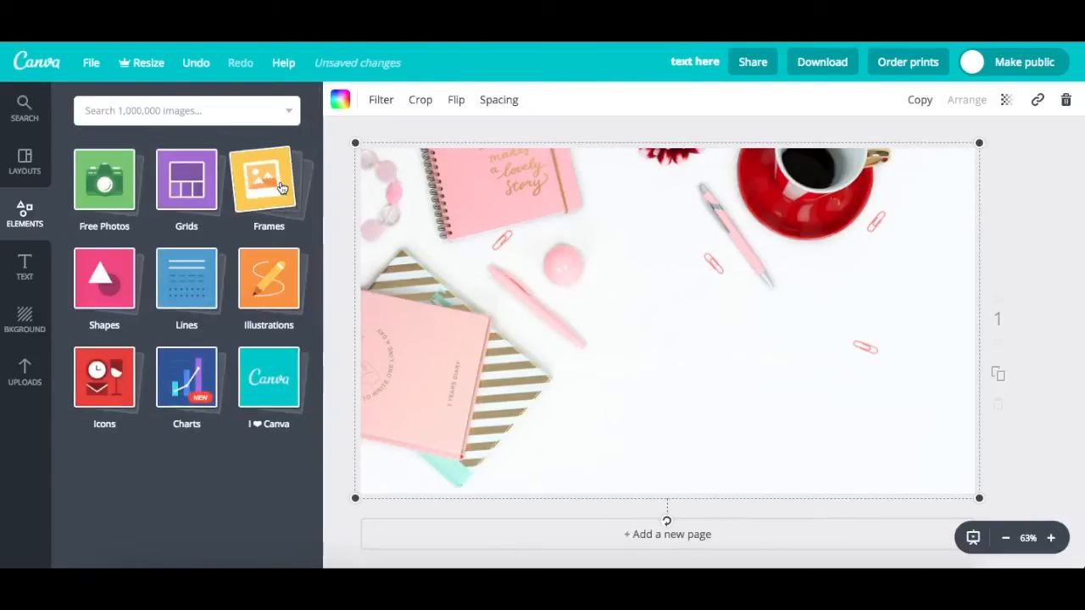
Step: Add a solid triangle shape over the photo and colour it pink from the default palette
left_click(100, 284)
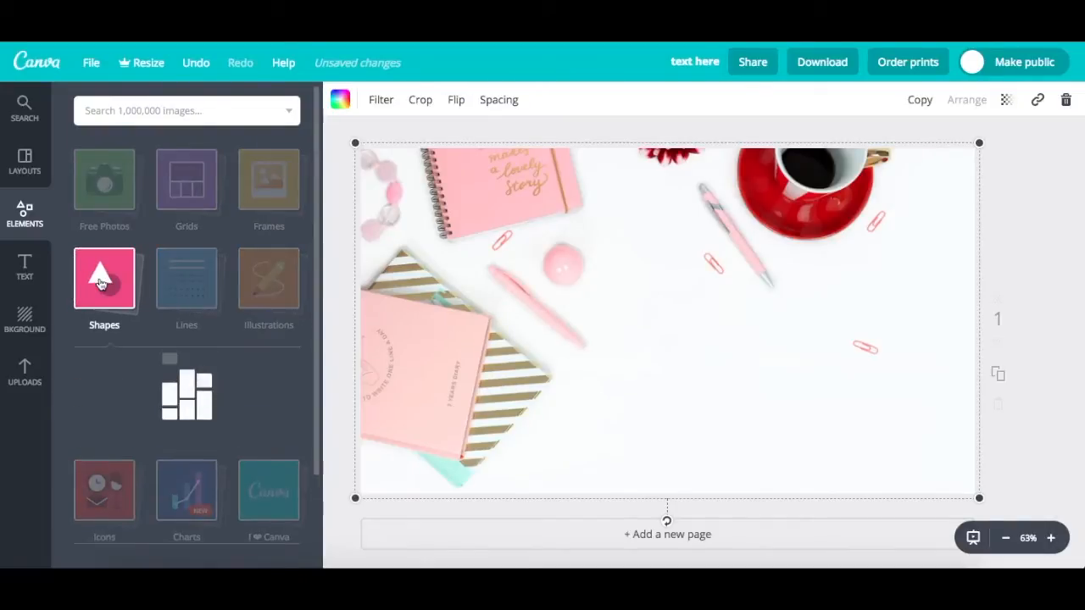
scroll(169, 438, "down", 10)
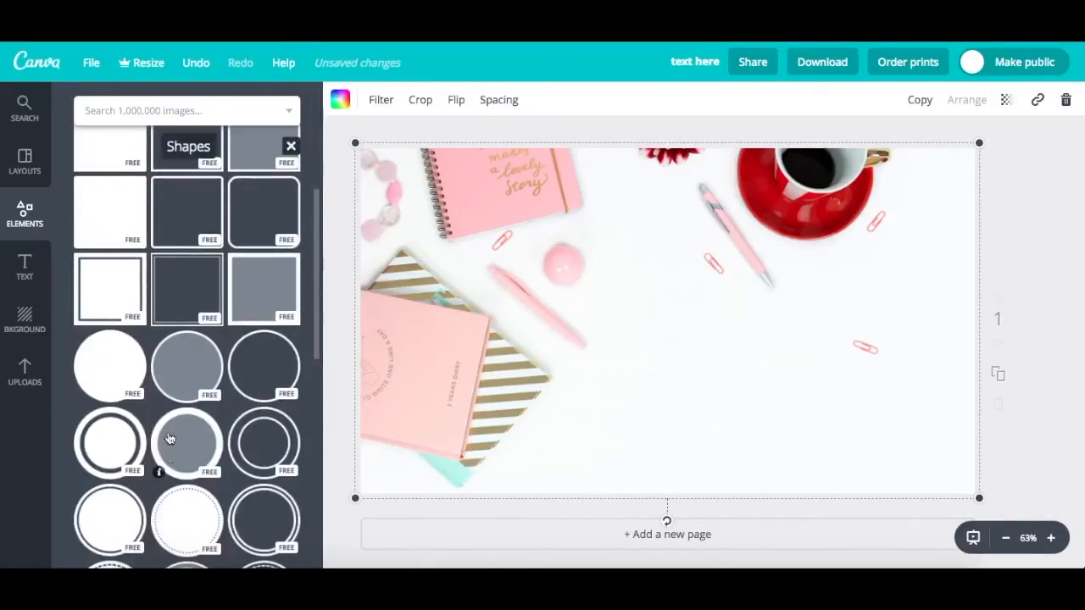
scroll(170, 438, "up", 1)
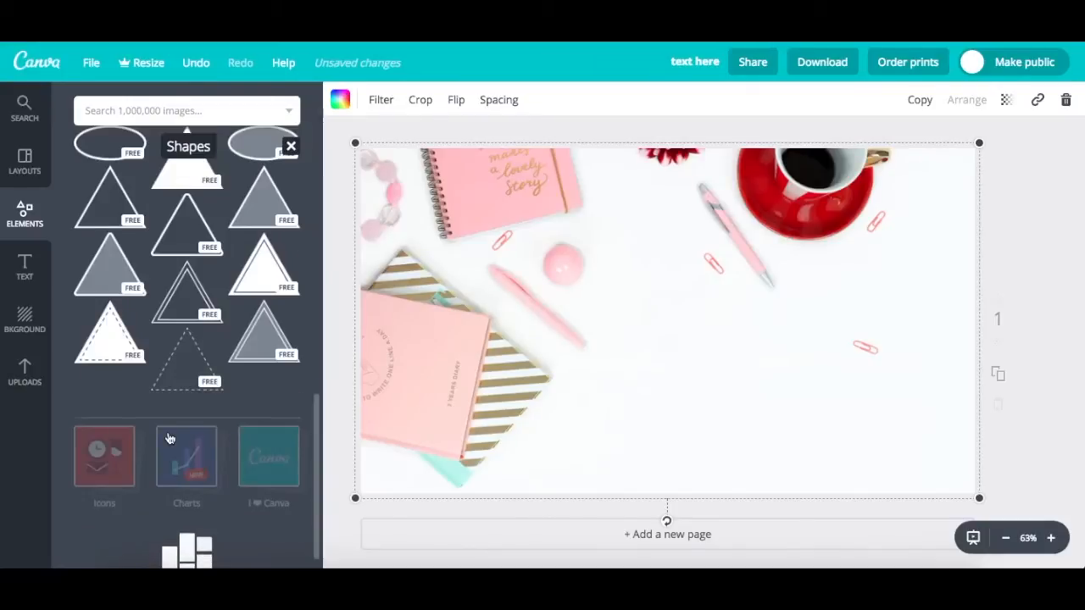
scroll(193, 213, "up", 2)
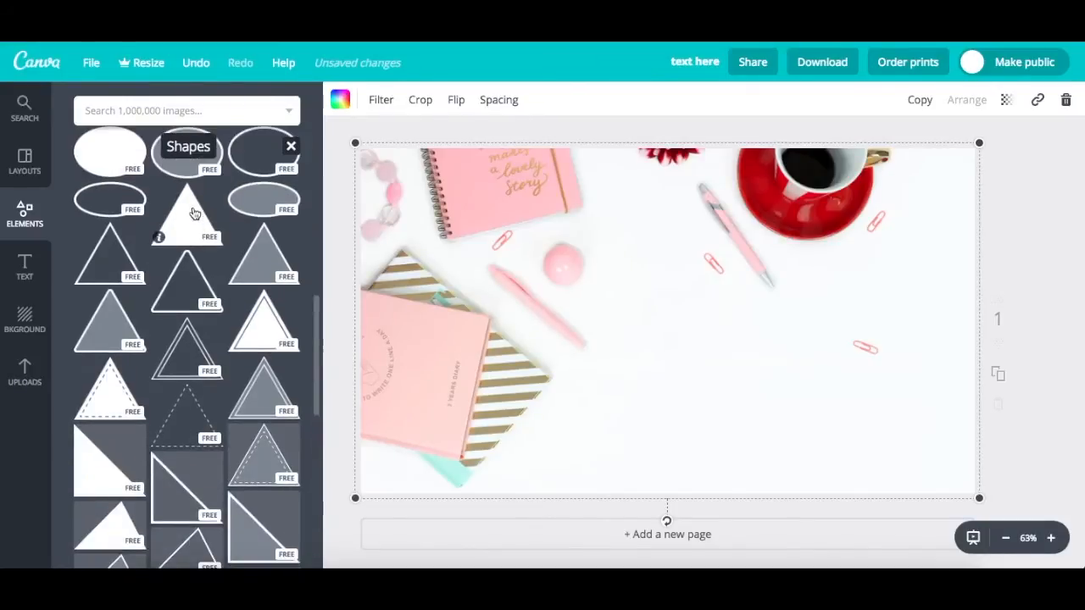
left_click(191, 327)
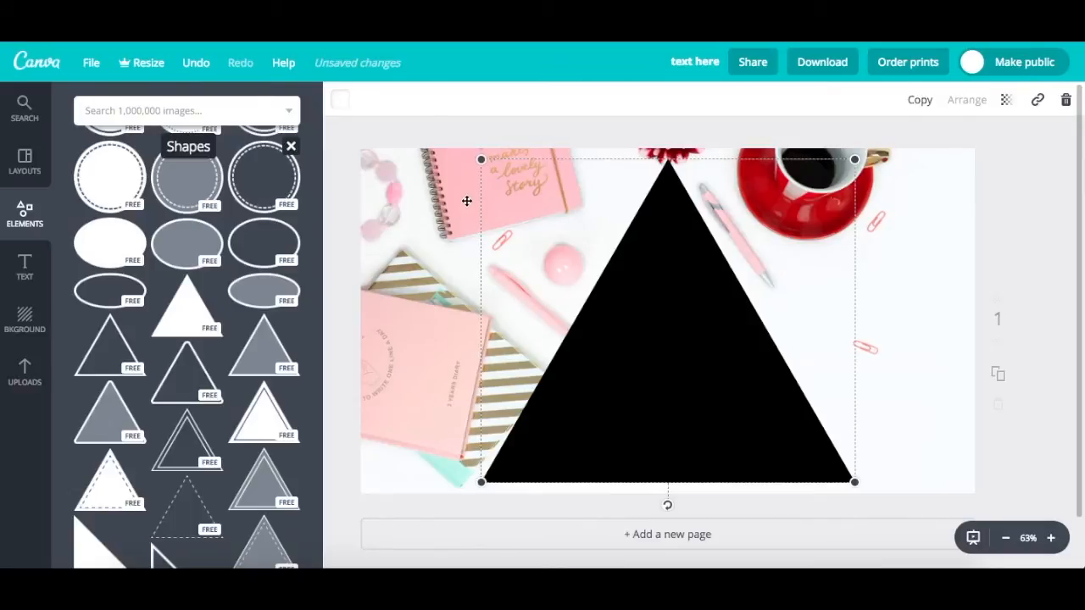
left_click(339, 99)
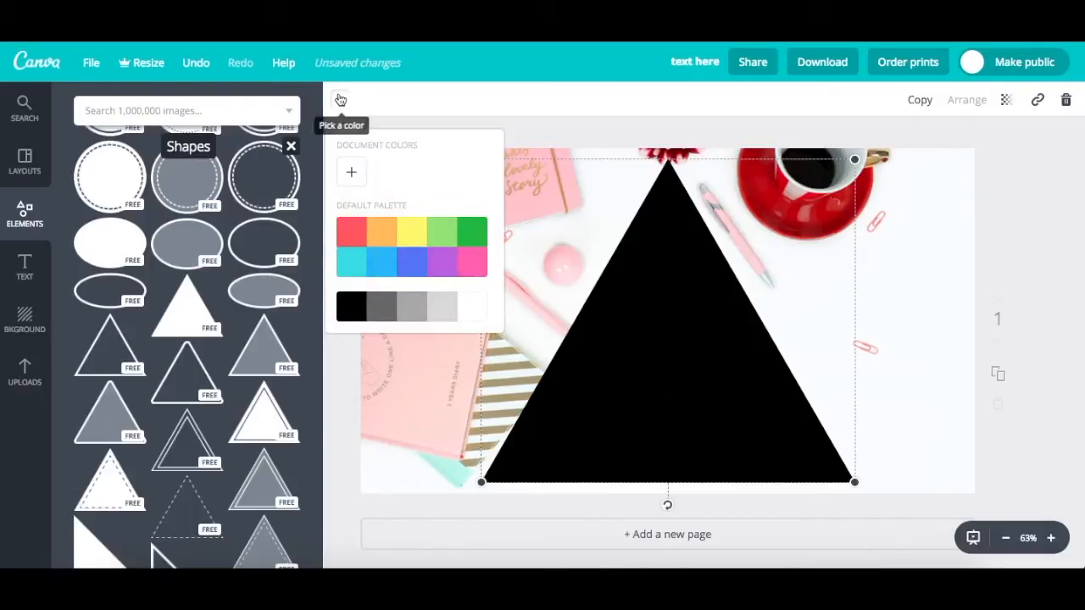
left_click(474, 265)
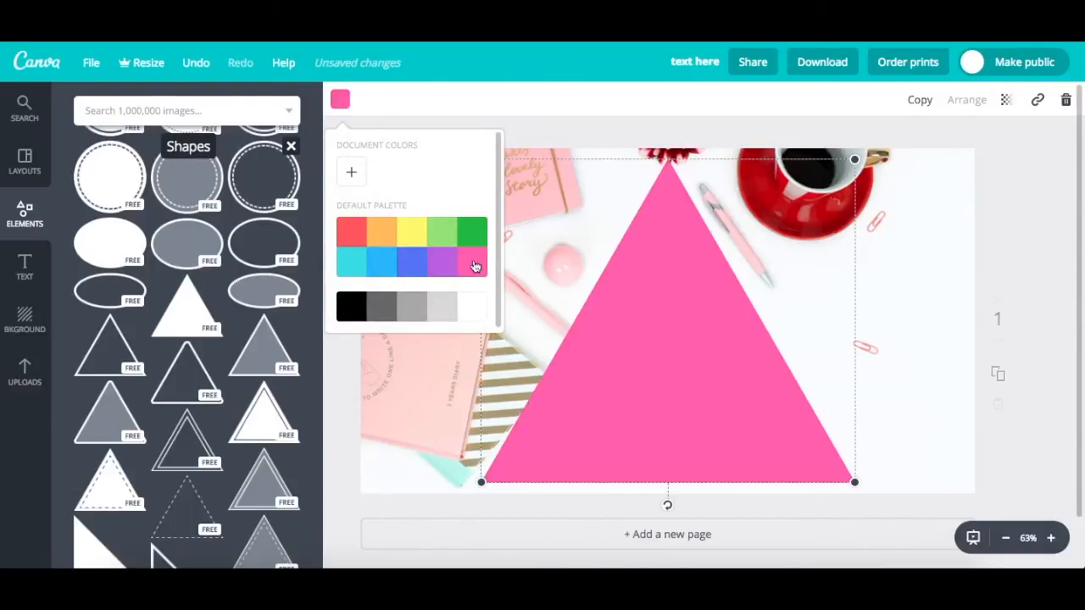
left_click(365, 98)
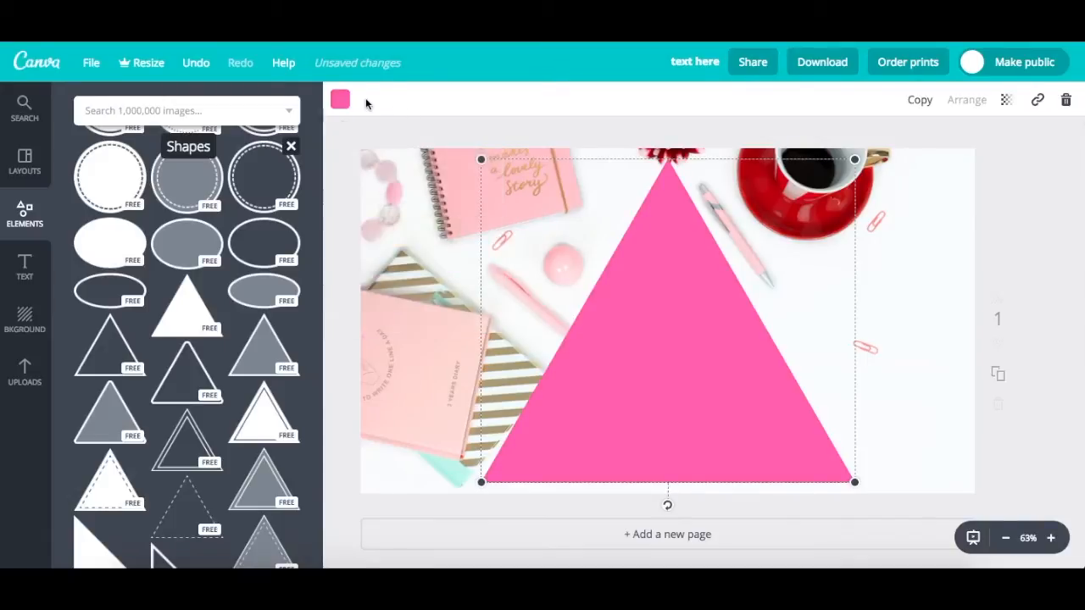
Step: Shift the pink triangle slightly upward on the page and set its transparency to 44
left_click_drag(654, 325, 653, 347)
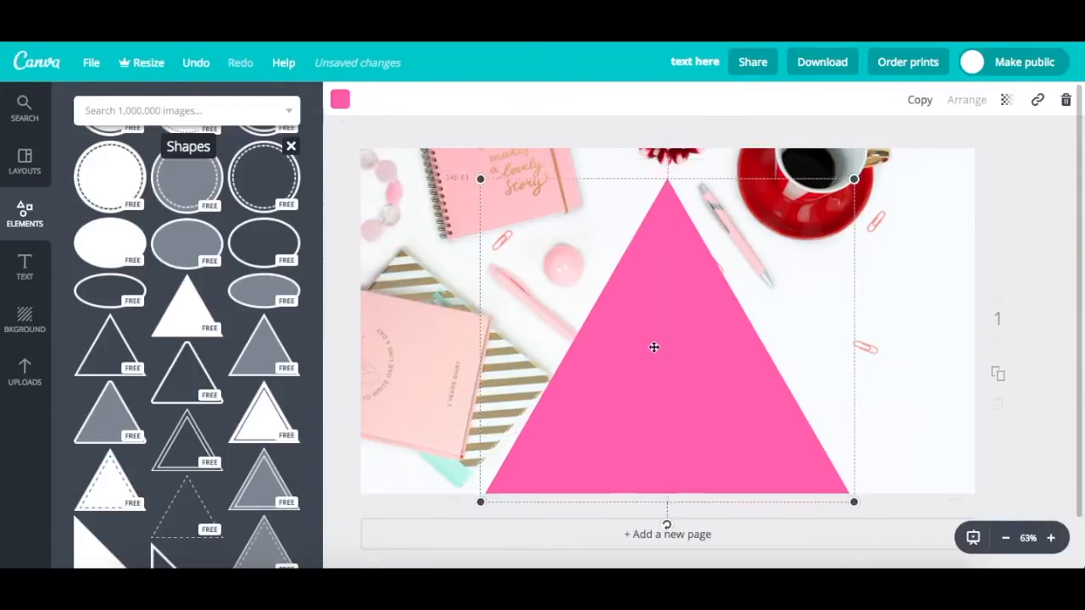
left_click_drag(692, 311, 691, 302)
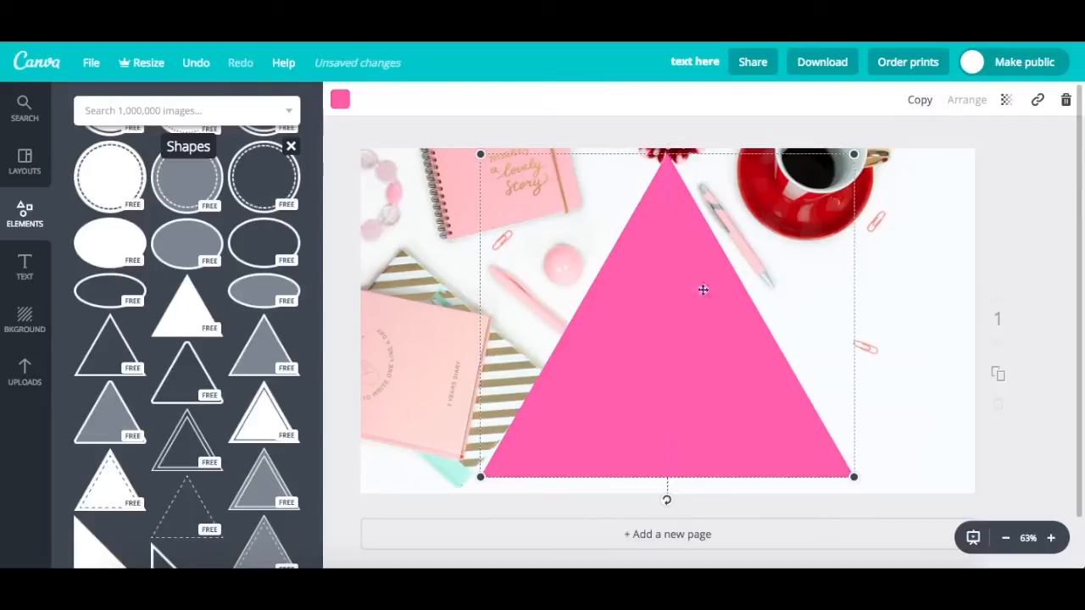
left_click(1006, 101)
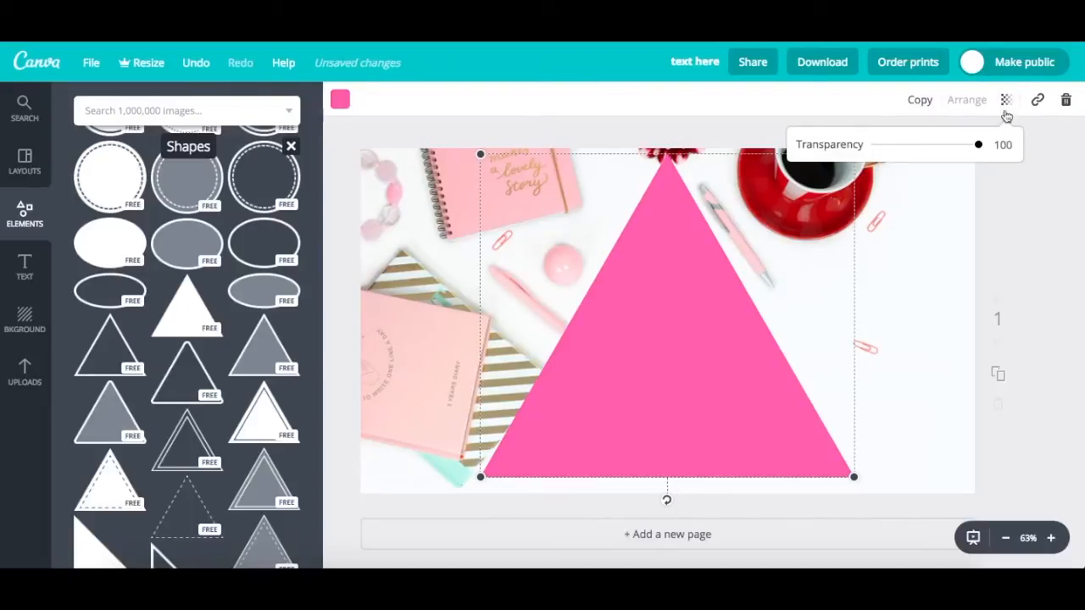
left_click_drag(979, 151, 925, 159)
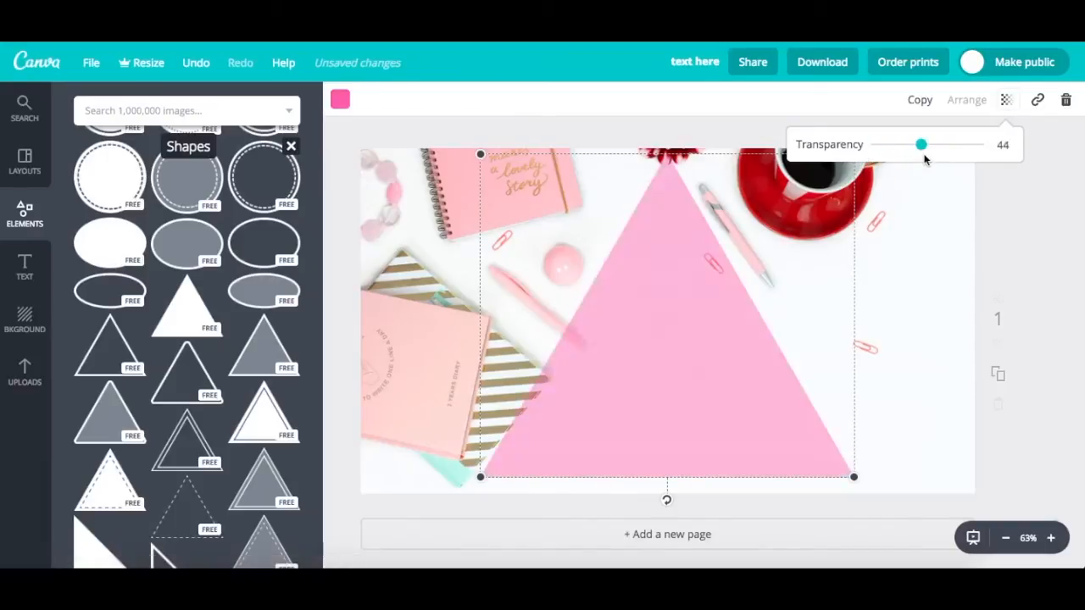
left_click(1062, 151)
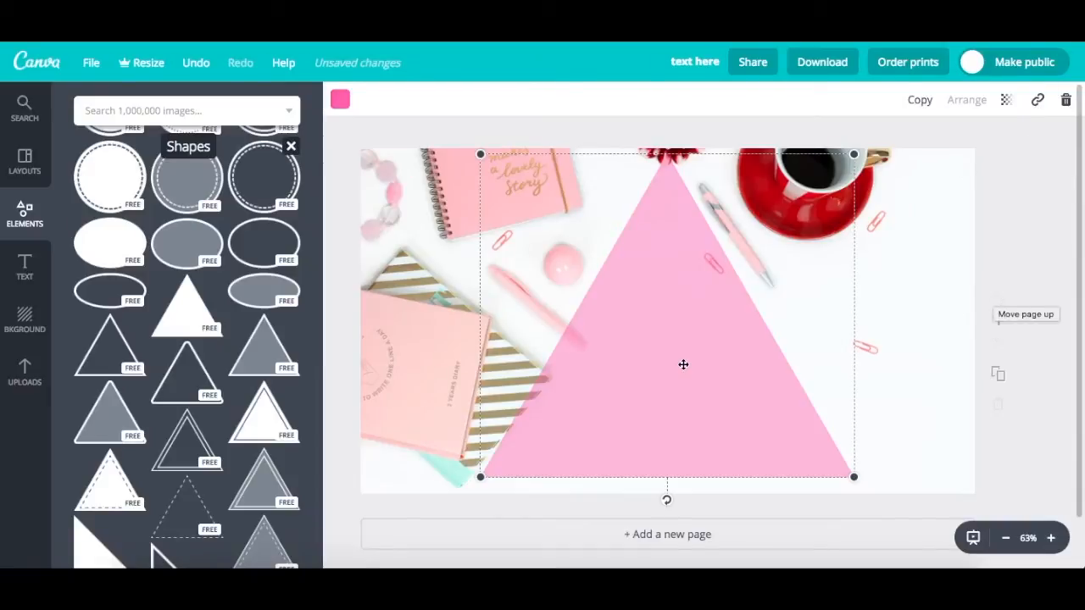
Step: Rotate the pink triangle to point left and fit it, reduced in size, against the page's right edge
left_click_drag(681, 375, 681, 384)
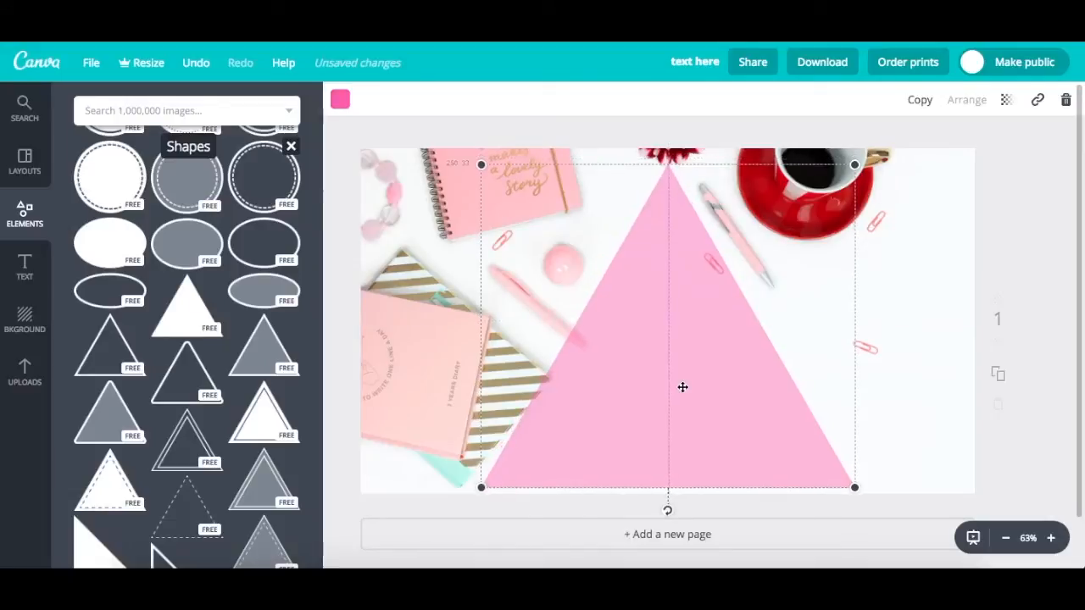
left_click_drag(671, 513, 852, 336)
left_click_drag(836, 145, 757, 229)
left_click_drag(703, 337, 933, 270)
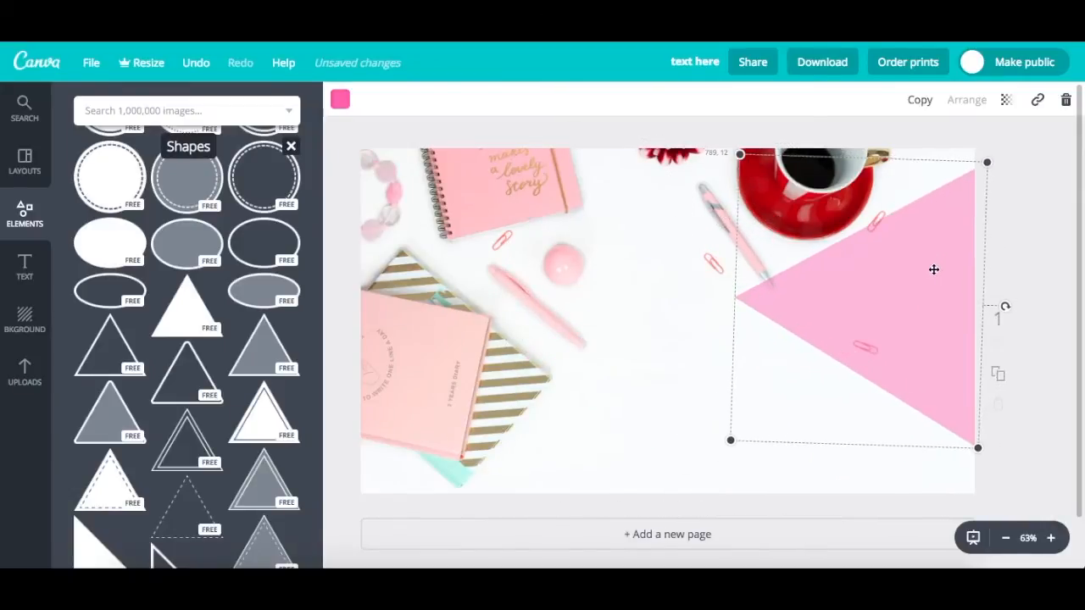
left_click(1018, 244)
Step: Look through the line, divider and arrow designs offered in the elements library
scroll(186, 322, "up", 3)
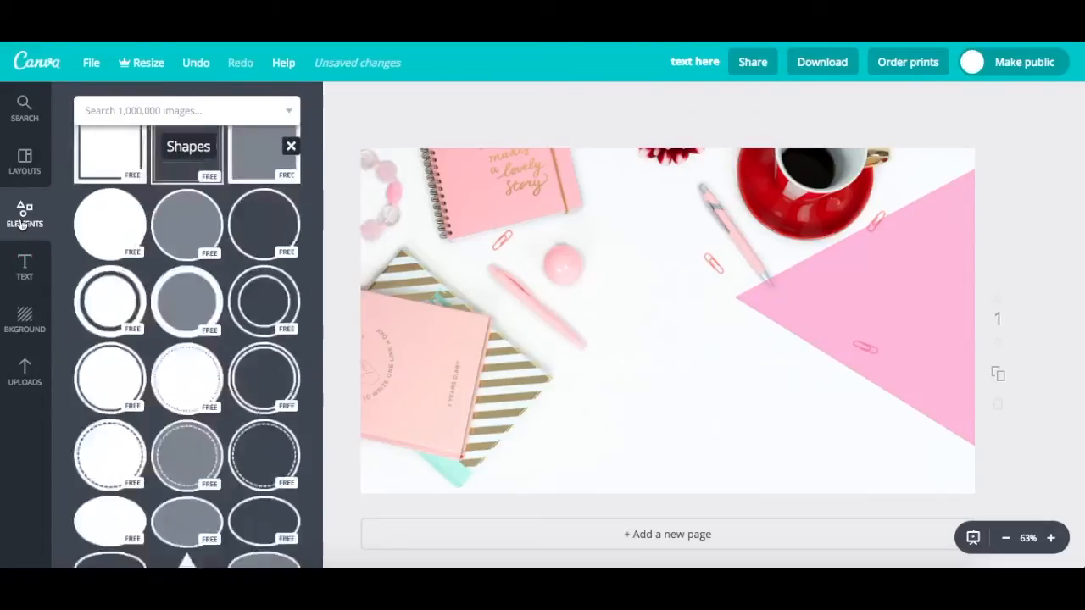
left_click(23, 222)
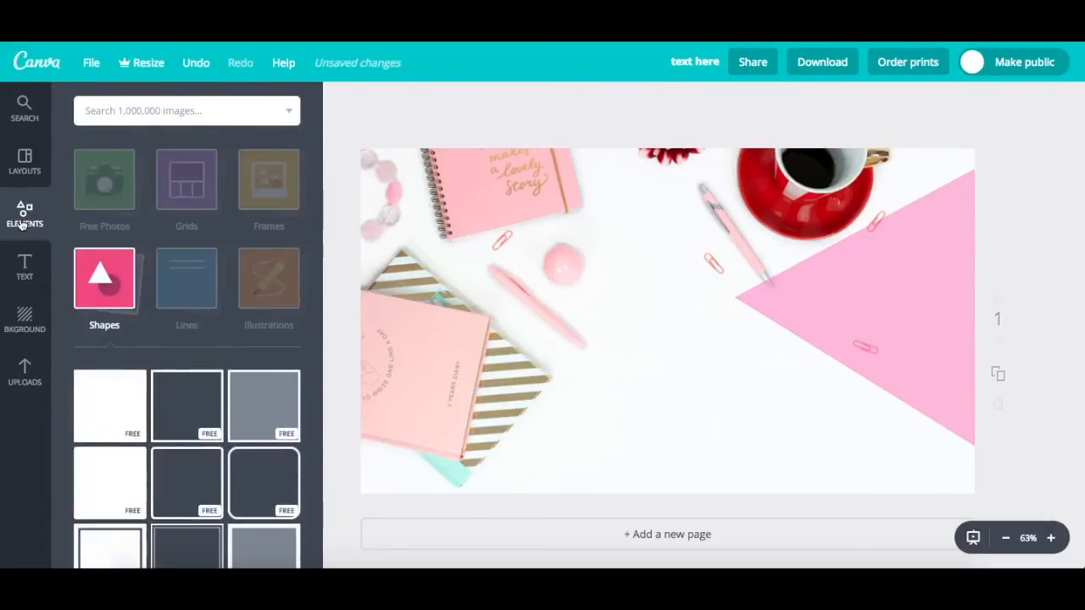
left_click(193, 293)
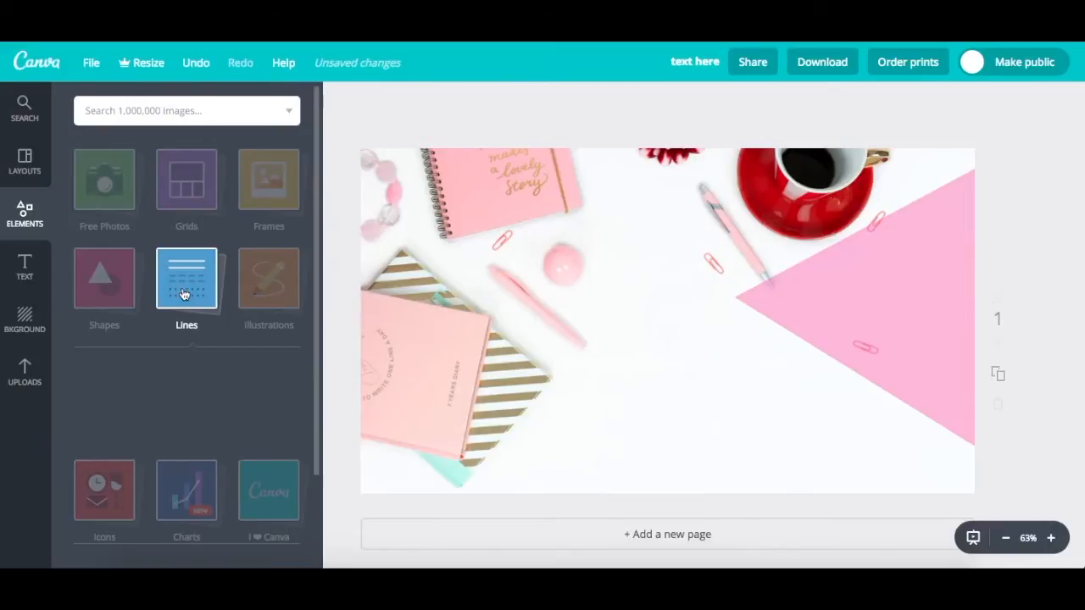
scroll(177, 456, "down", 2)
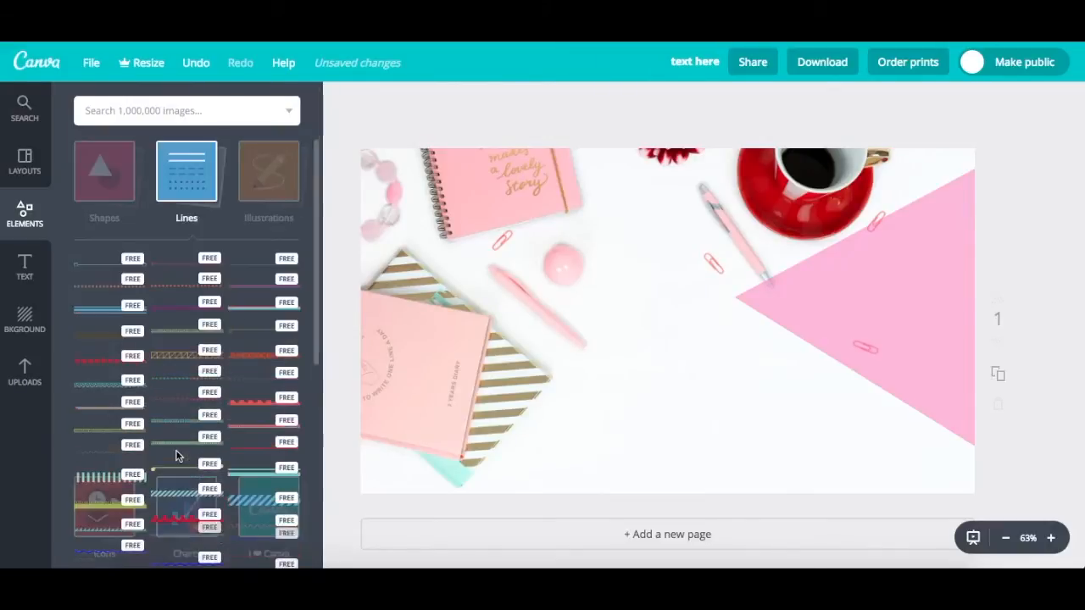
scroll(176, 456, "down", 3)
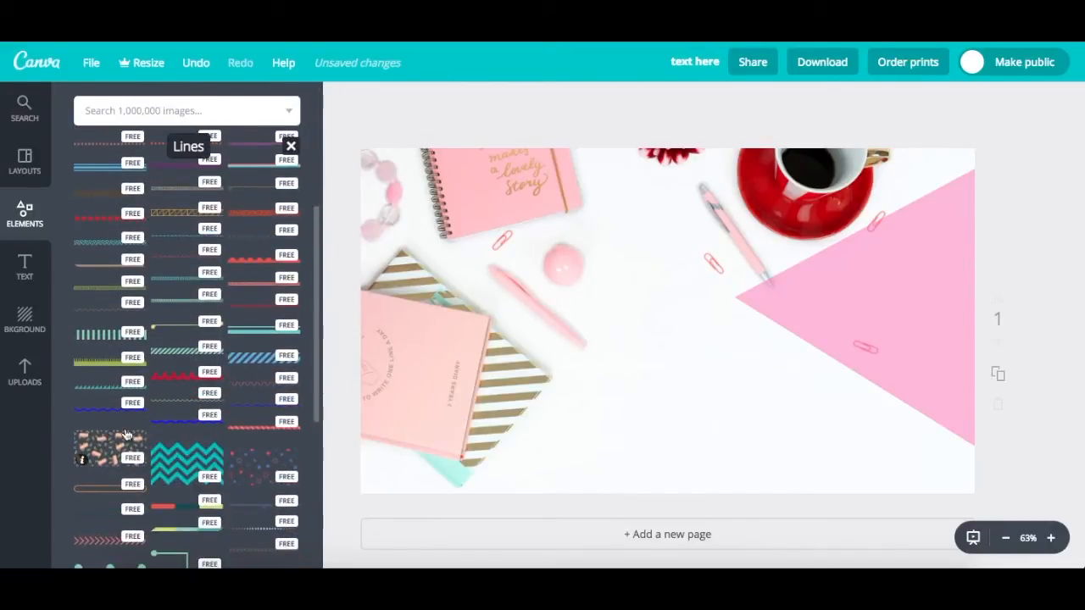
scroll(158, 484, "down", 2)
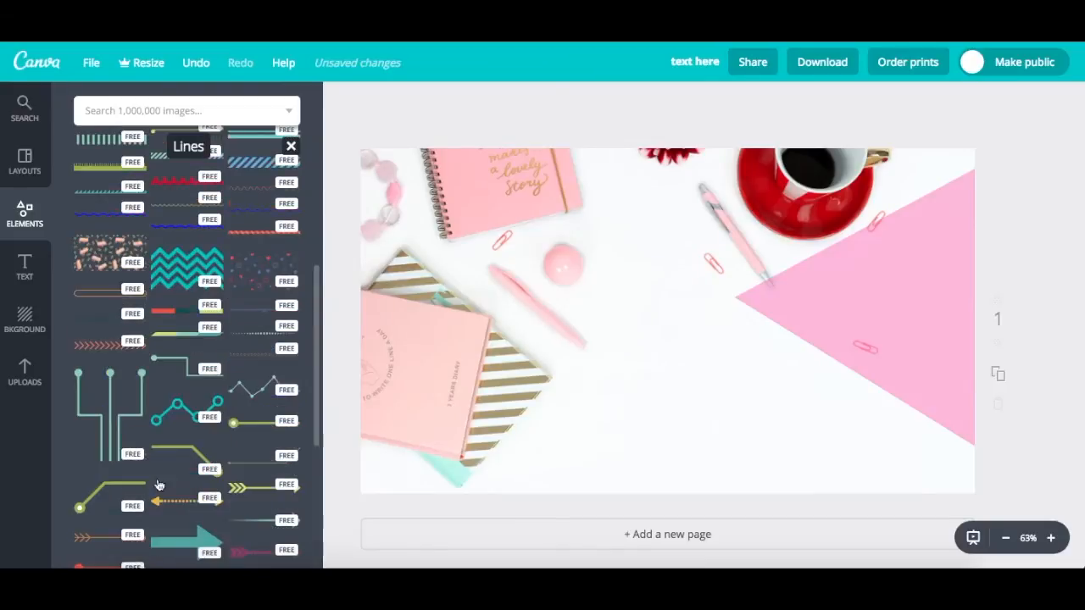
scroll(248, 470, "down", 3)
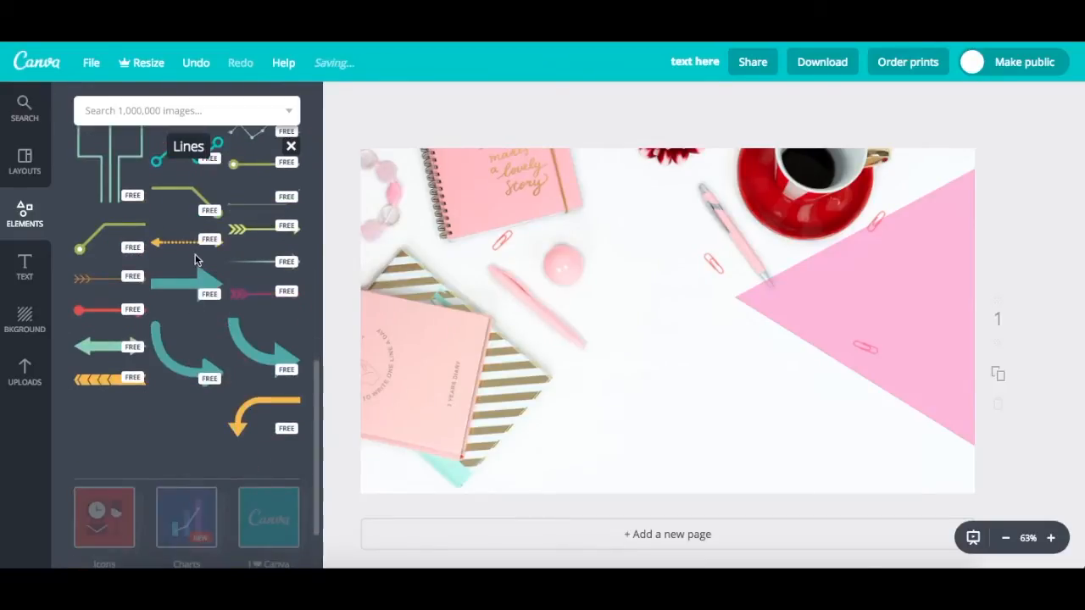
scroll(195, 261, "up", 10)
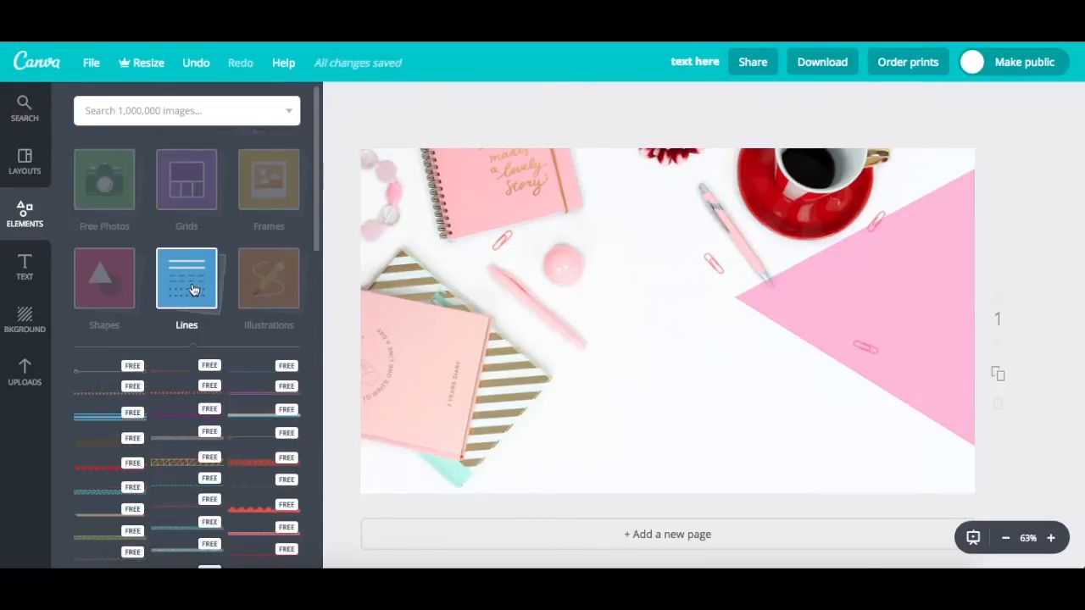
left_click(191, 290)
Step: Look through the free illustrations offered in the elements library
left_click(266, 288)
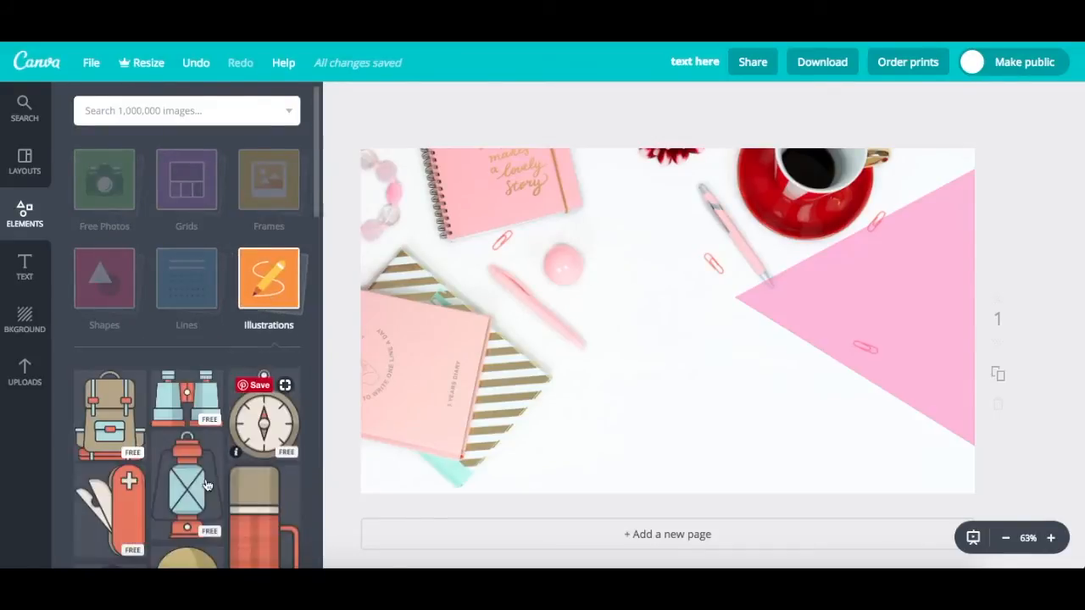
scroll(241, 474, "down", 5)
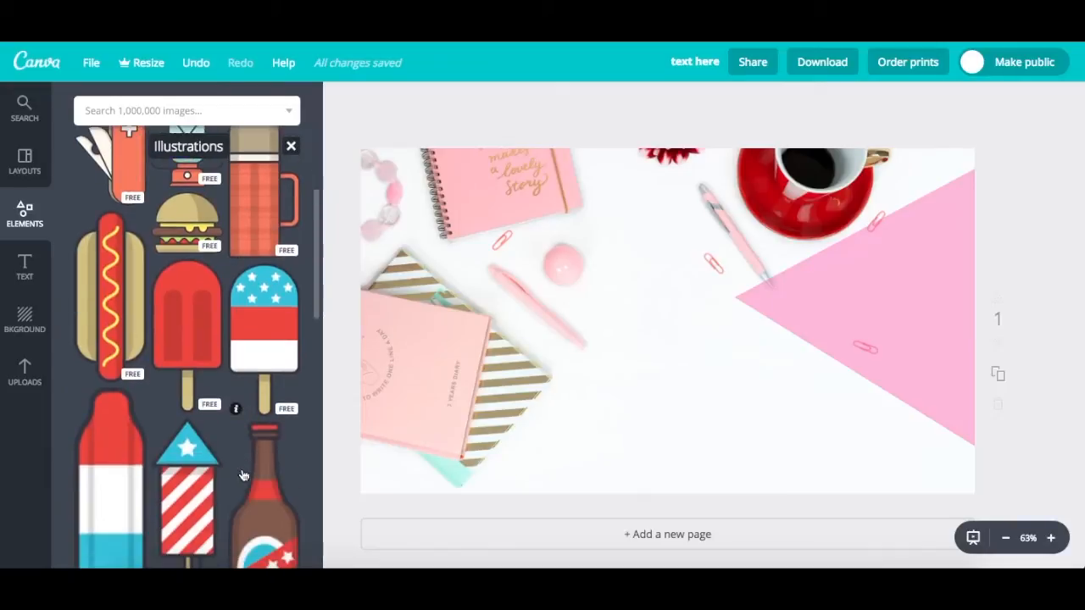
scroll(237, 412, "down", 6)
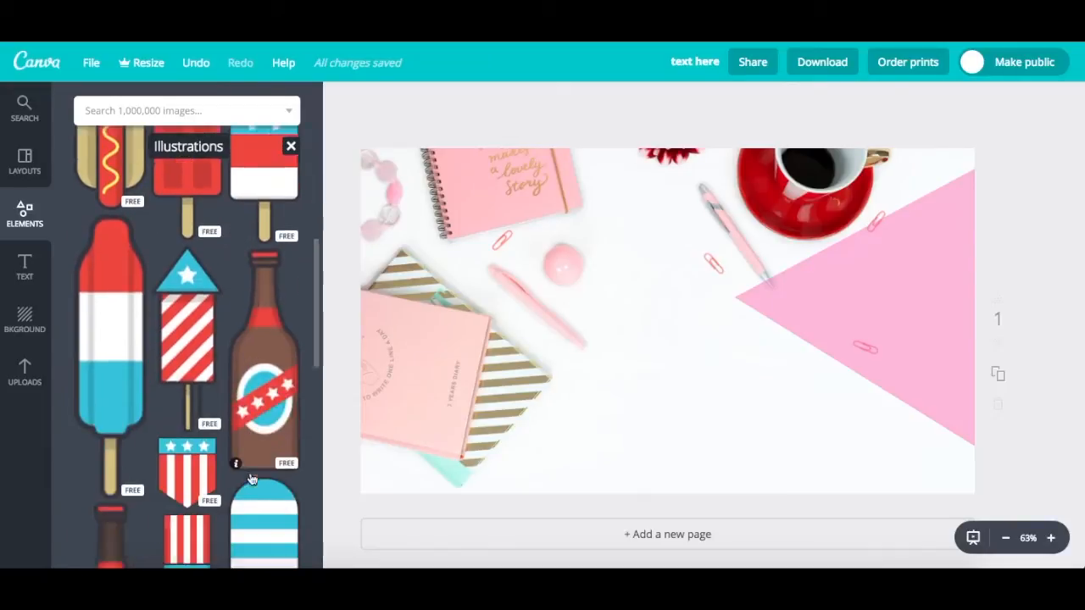
scroll(250, 480, "down", 3)
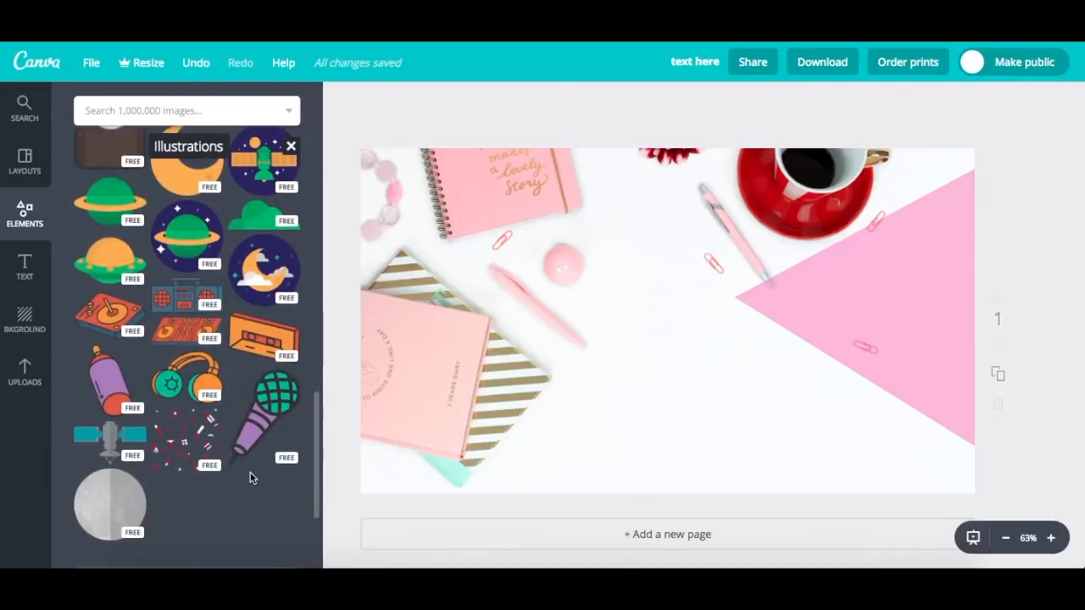
Step: Search the image library for "laptop" and limit the results to illustrations
left_click(172, 110)
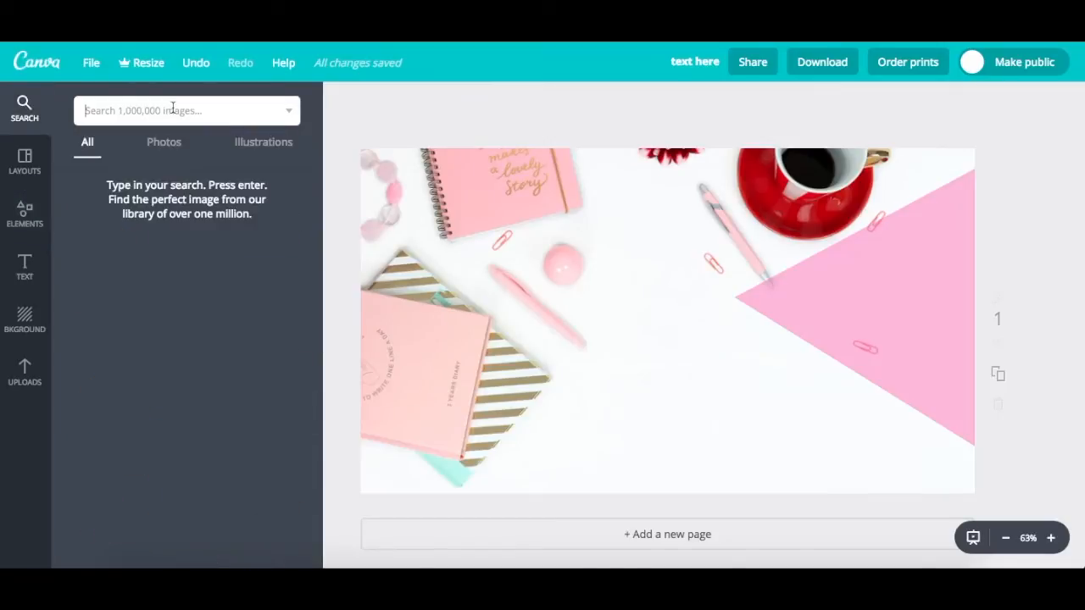
type("laptop")
key("Return")
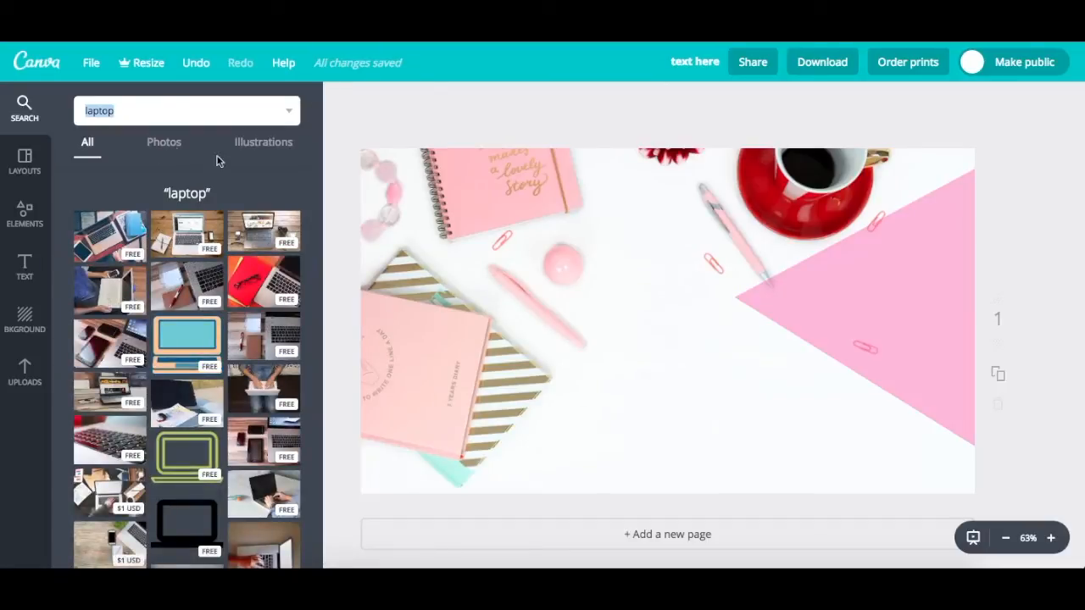
left_click(259, 146)
Step: Examine the laptop illustrations and compare which are marked free, Pro or $1 USD
scroll(255, 273, "down", 2)
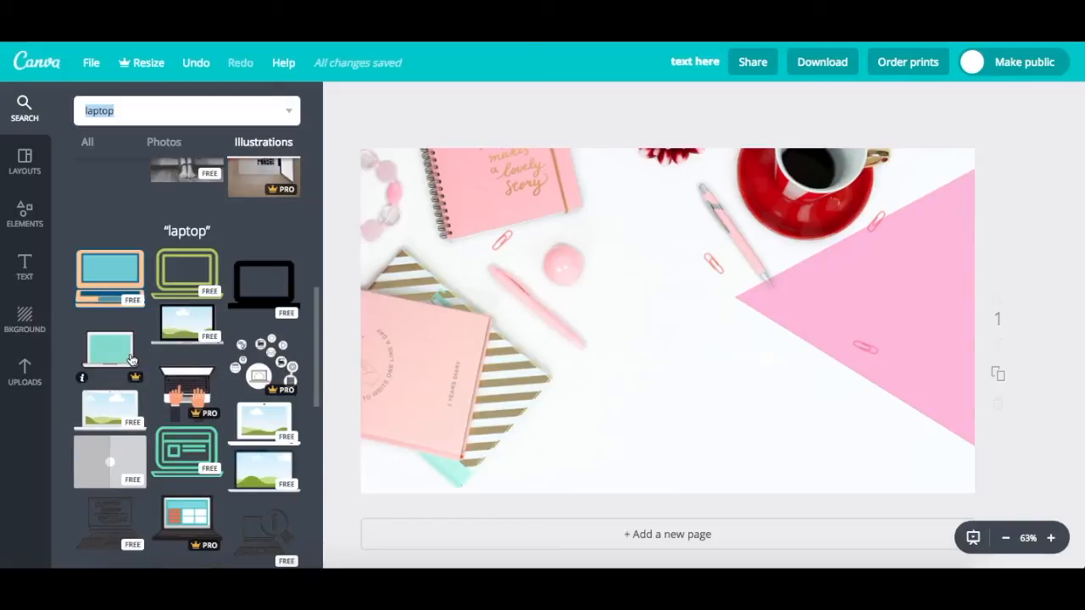
scroll(284, 332, "down", 2)
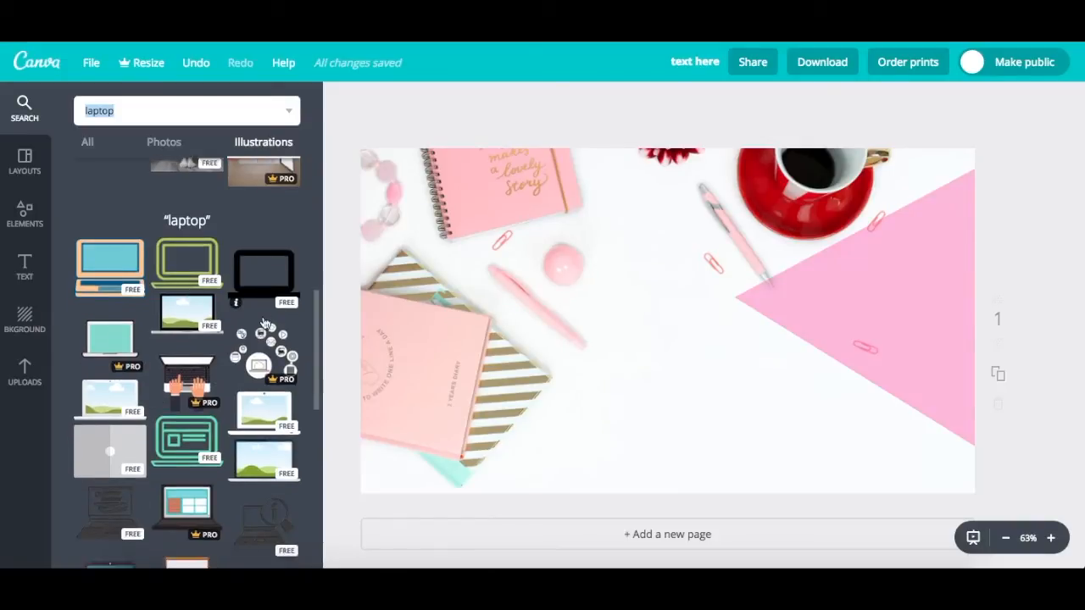
scroll(244, 266, "up", 1)
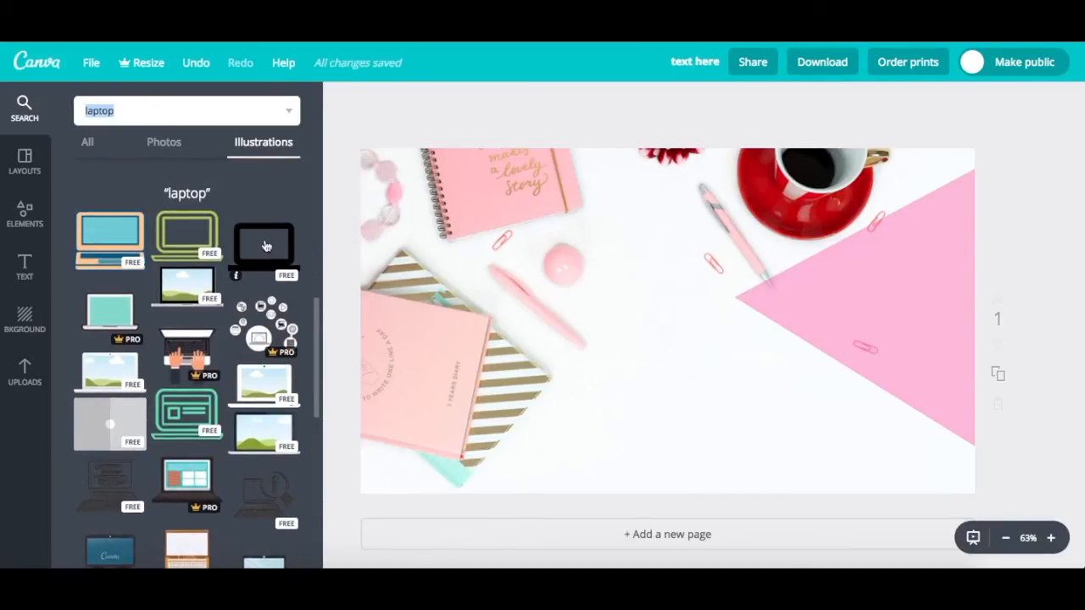
scroll(269, 254, "down", 3)
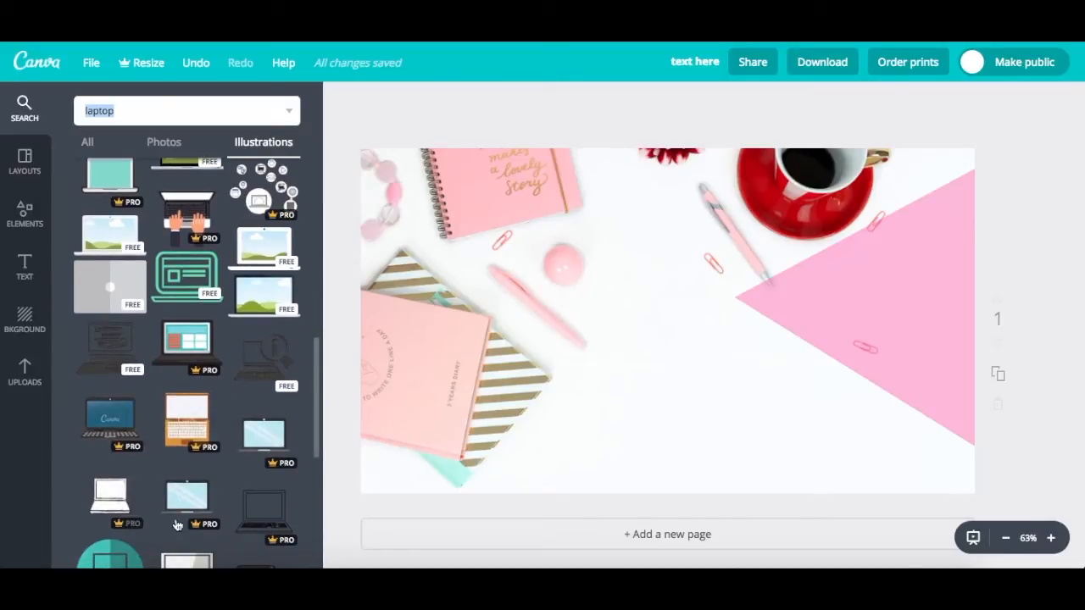
scroll(173, 517, "down", 4)
scroll(177, 525, "down", 5)
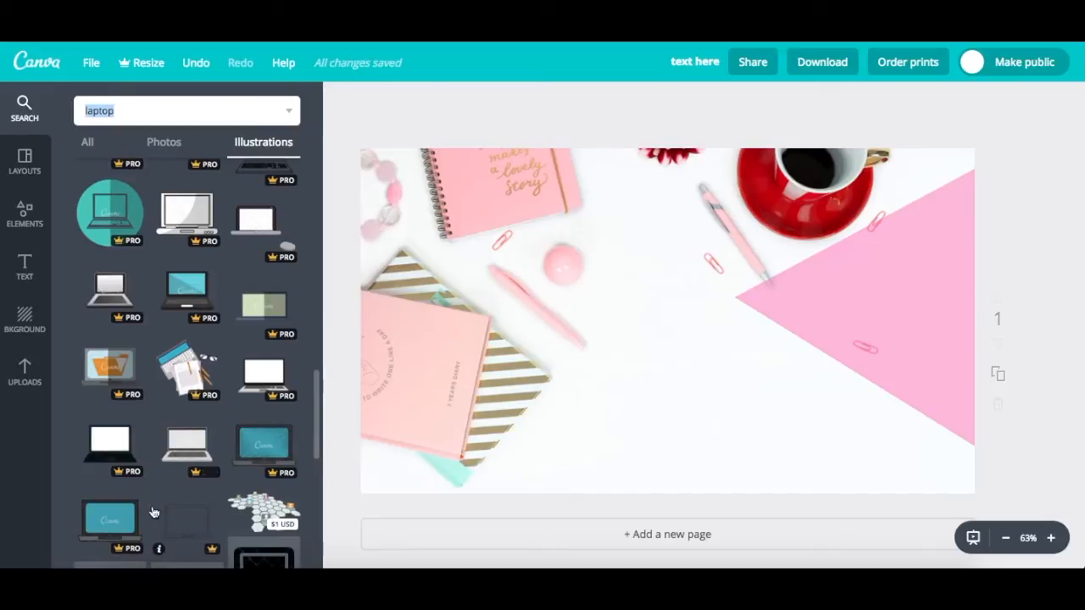
scroll(166, 511, "down", 5)
scroll(152, 512, "down", 4)
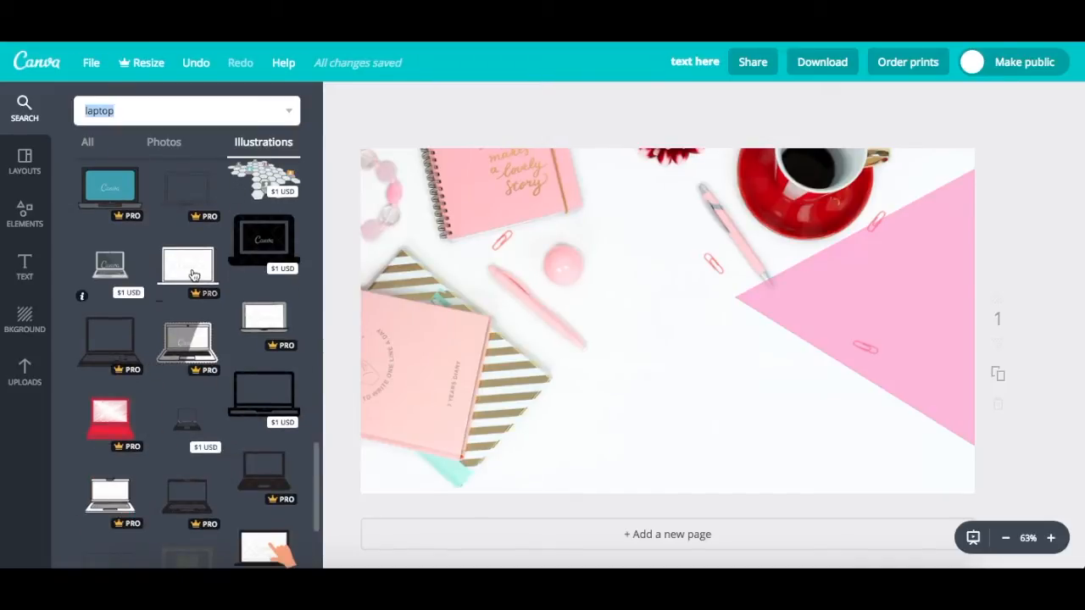
scroll(297, 317, "up", 3)
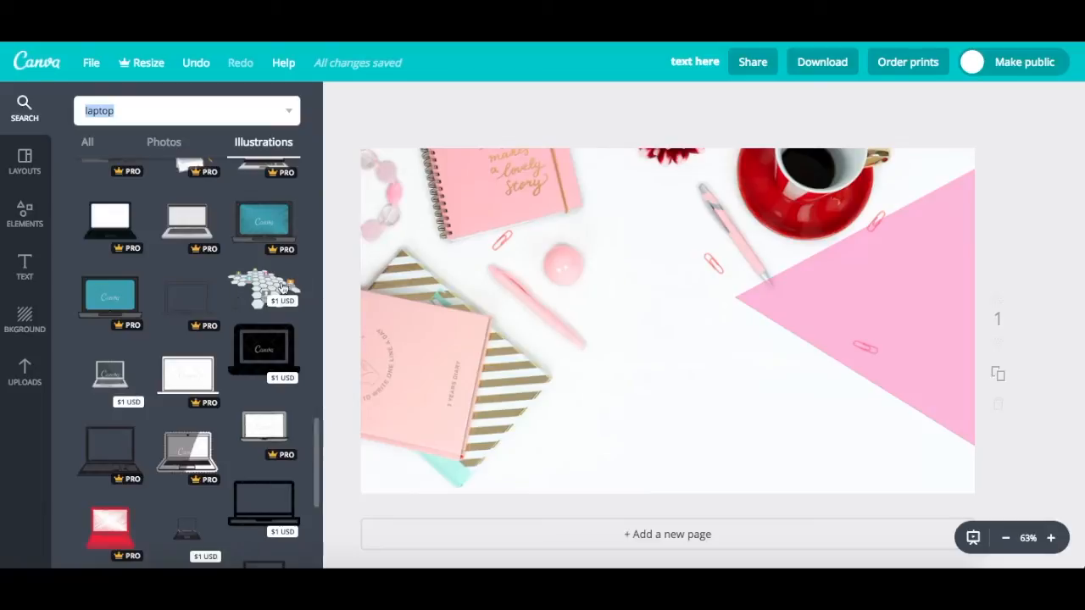
scroll(189, 252, "up", 10)
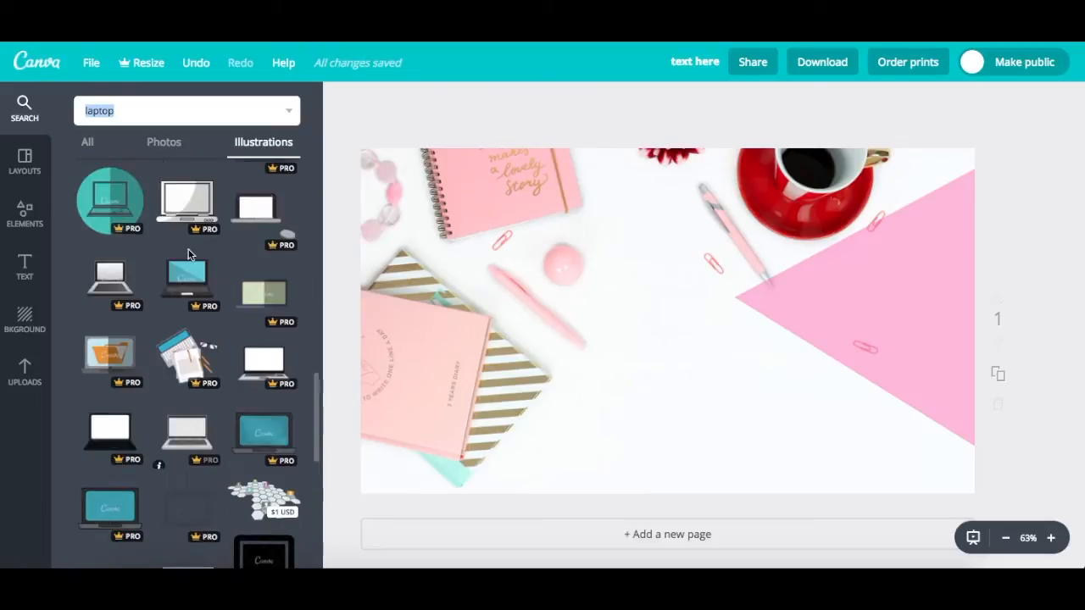
Step: Return to the elements library and look through its illustrations and icons
left_click(33, 227)
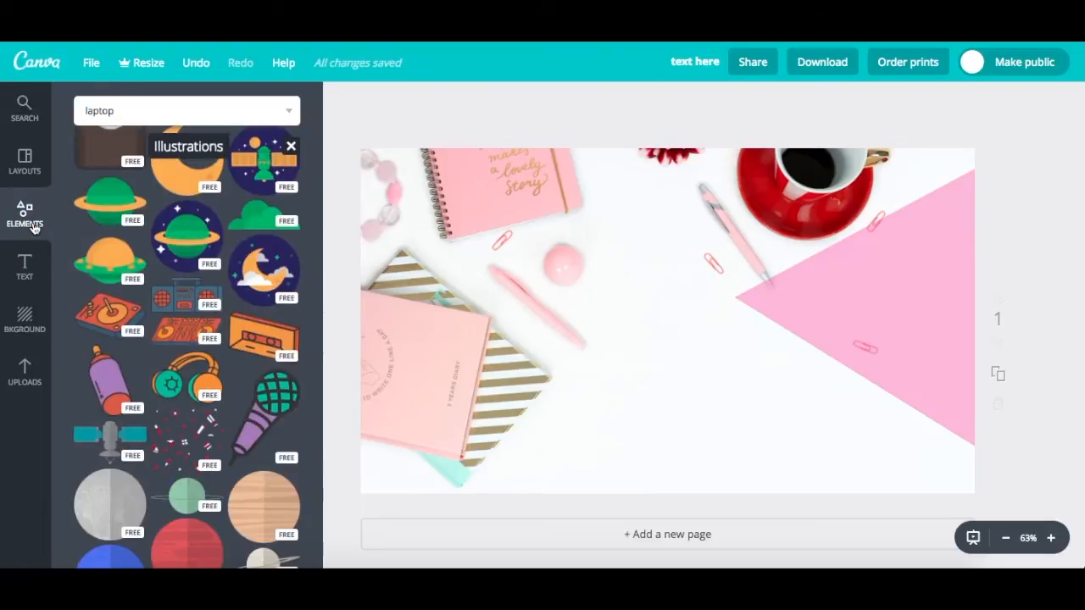
scroll(205, 205, "down", 10)
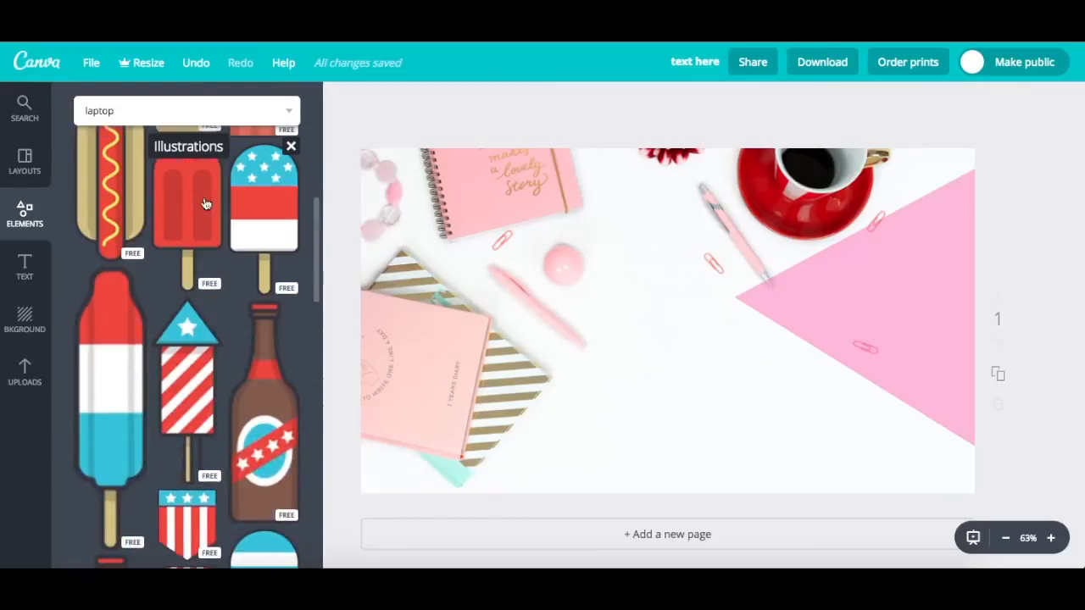
scroll(205, 205, "up", 5)
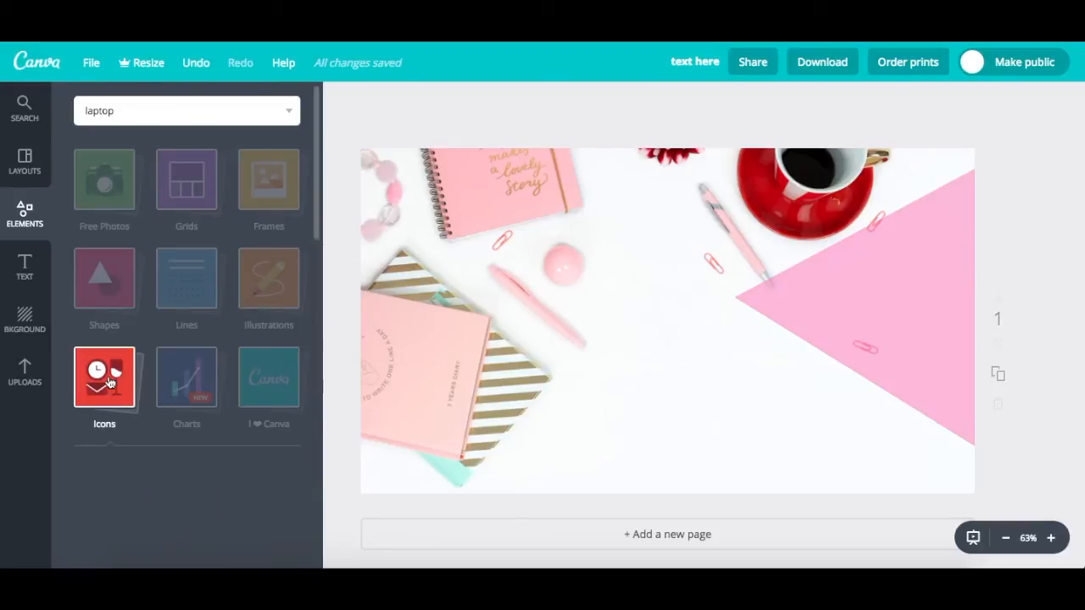
scroll(143, 422, "down", 3)
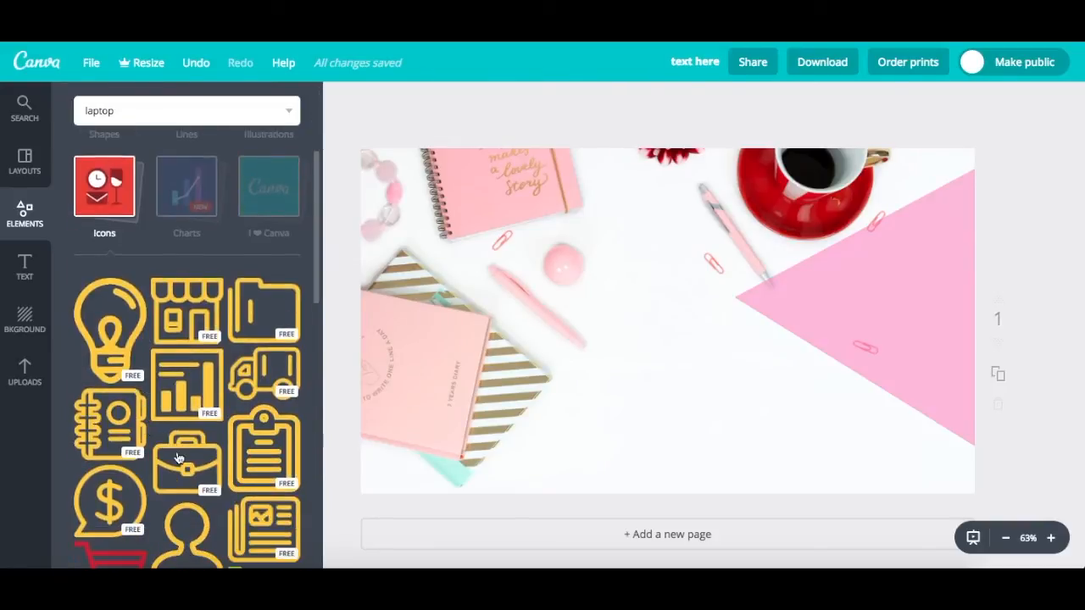
scroll(211, 360, "down", 3)
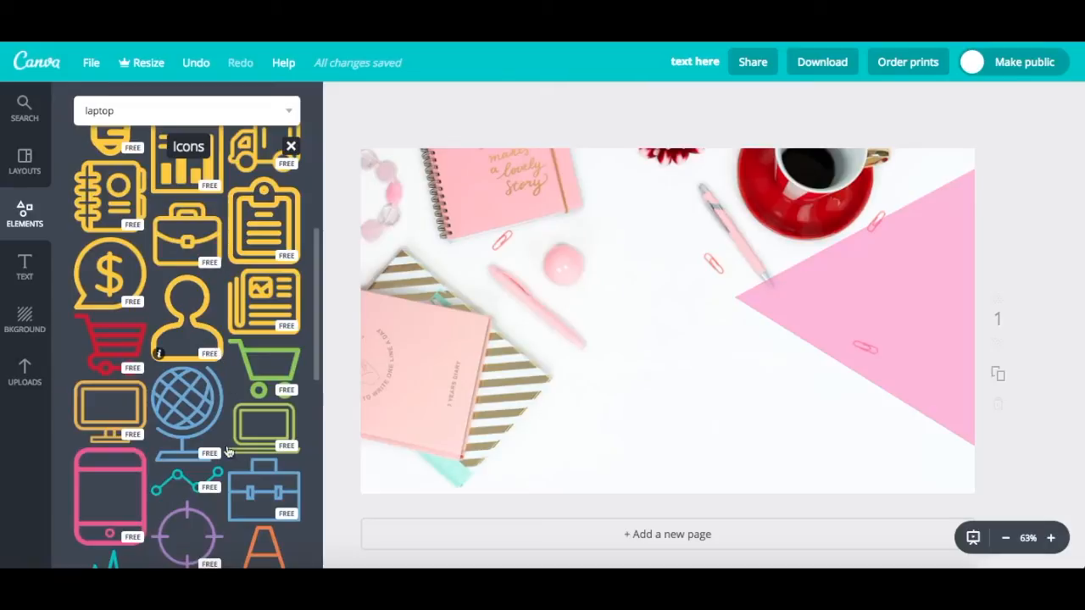
scroll(216, 424, "down", 4)
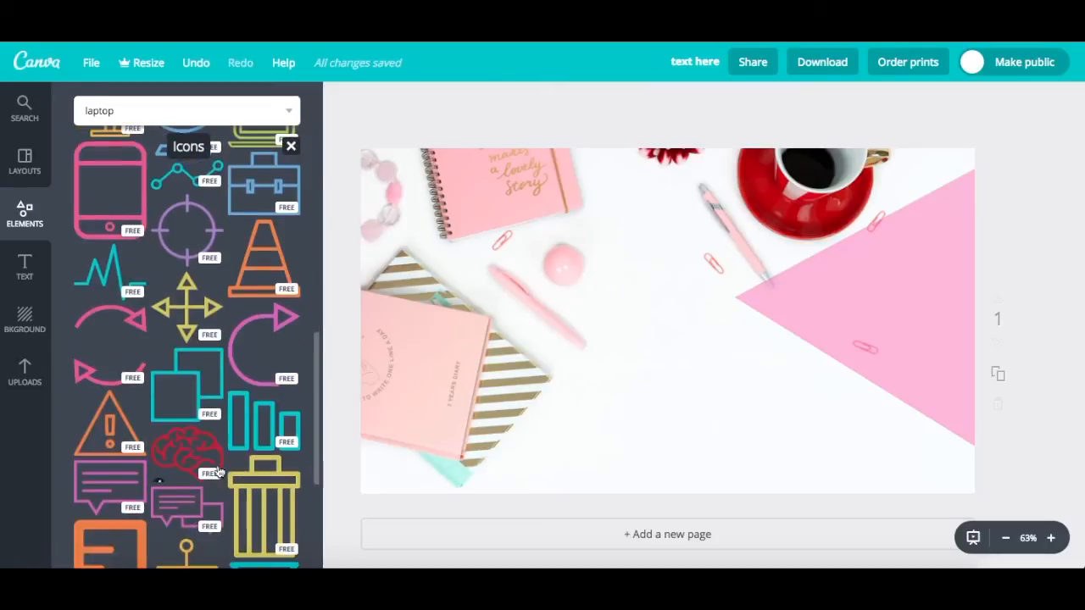
Step: Place the curved arrow icon on the page, try it in dark grey, black and green, and delete it
left_click(250, 354)
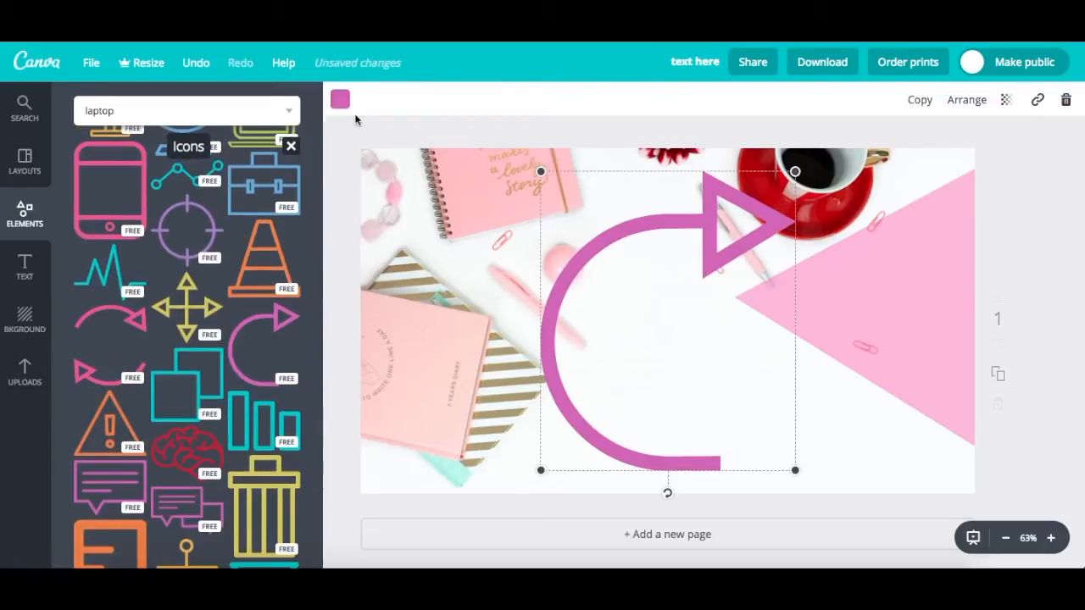
left_click(340, 99)
left_click(382, 310)
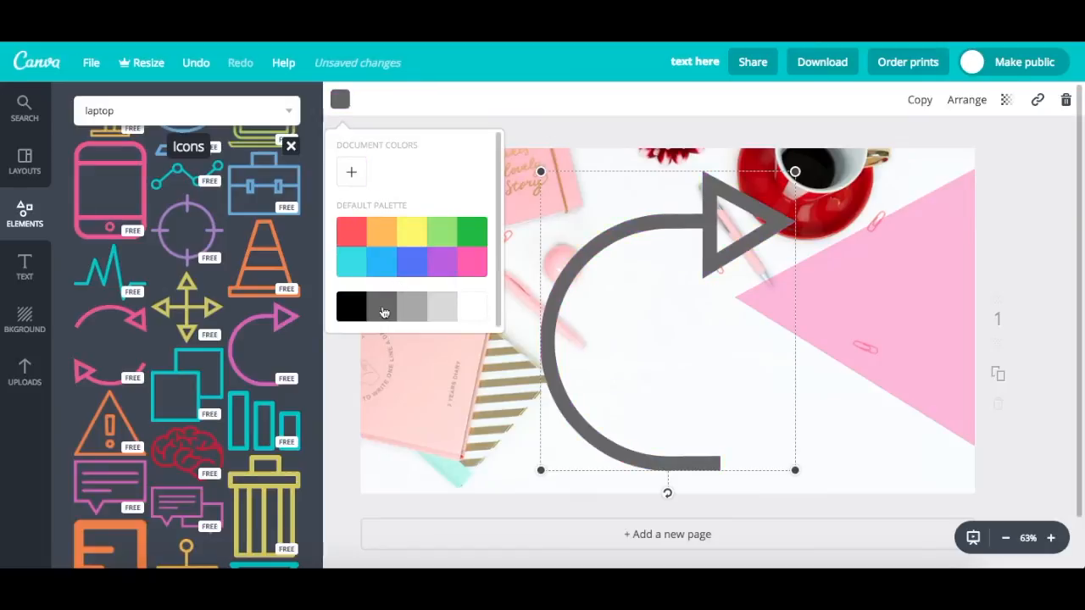
left_click(345, 310)
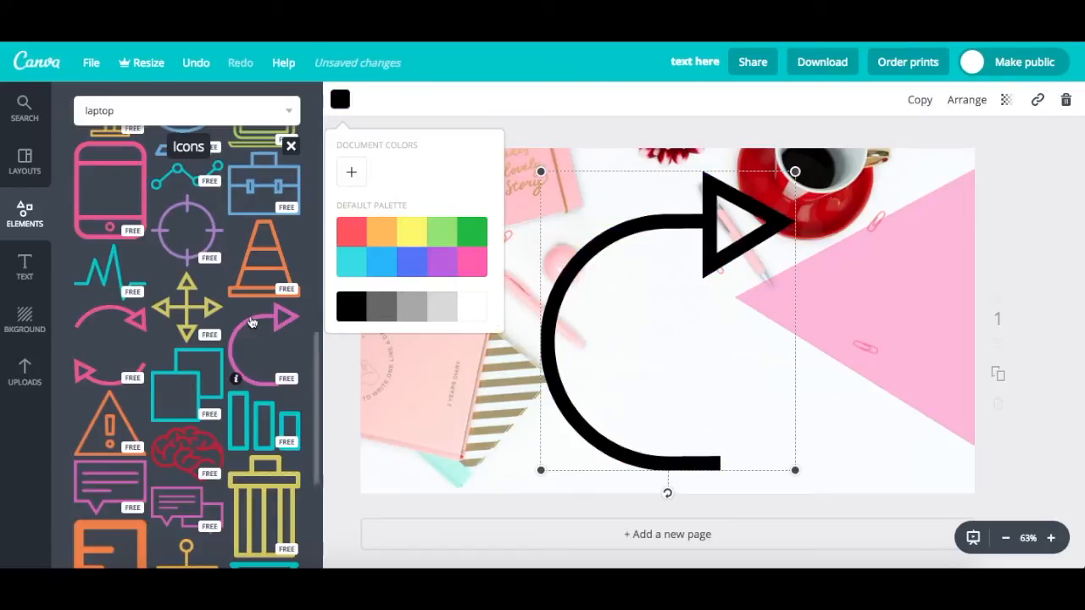
left_click(472, 230)
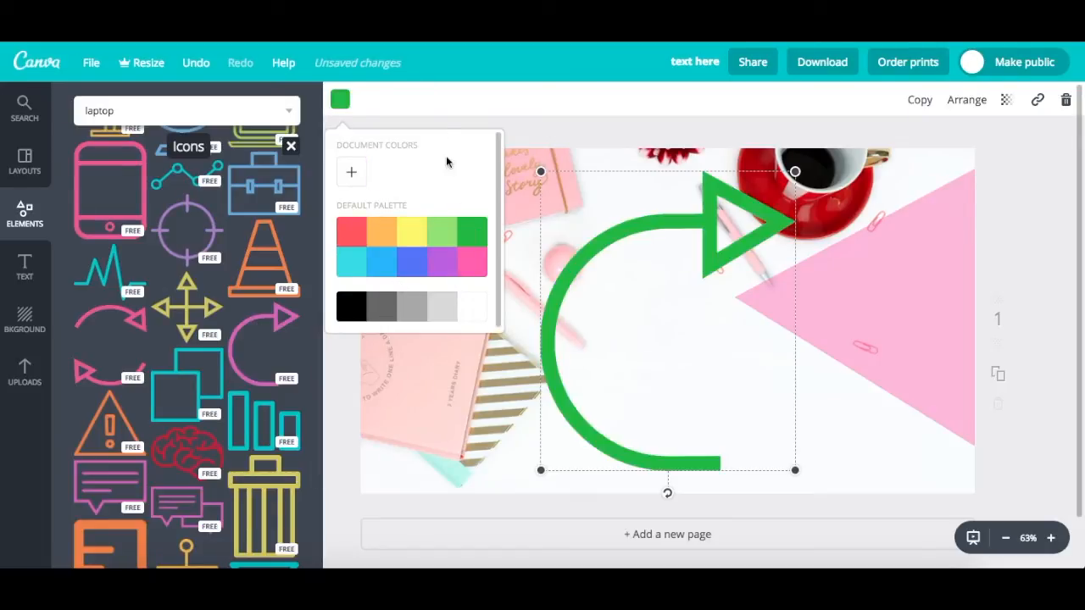
left_click(1066, 100)
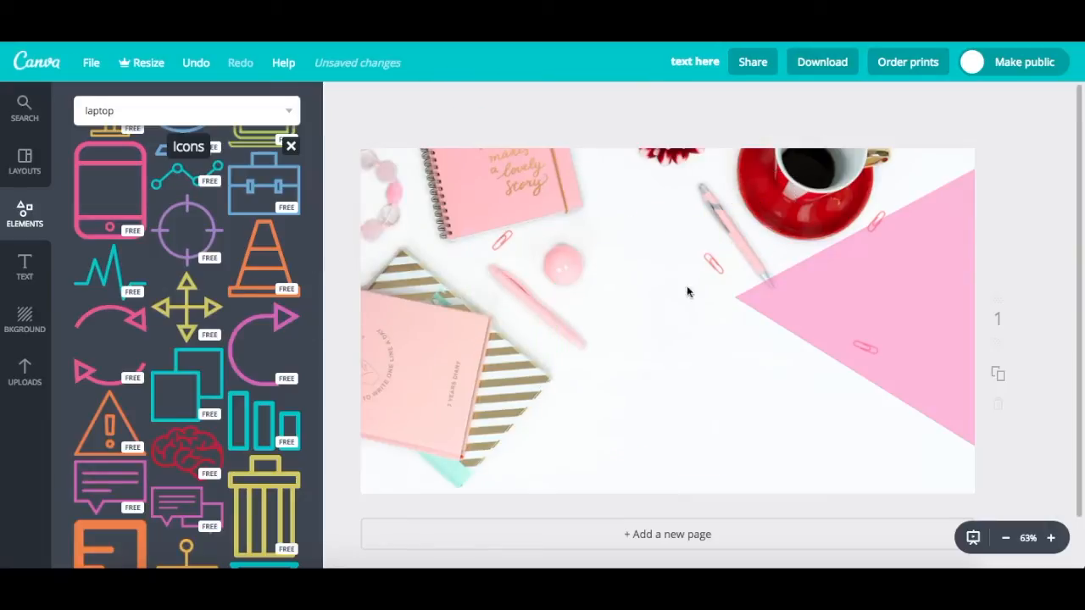
Step: Leave the icons and look through the charts collection, including the bar, line, pie and Venn-style graphics
left_click(291, 145)
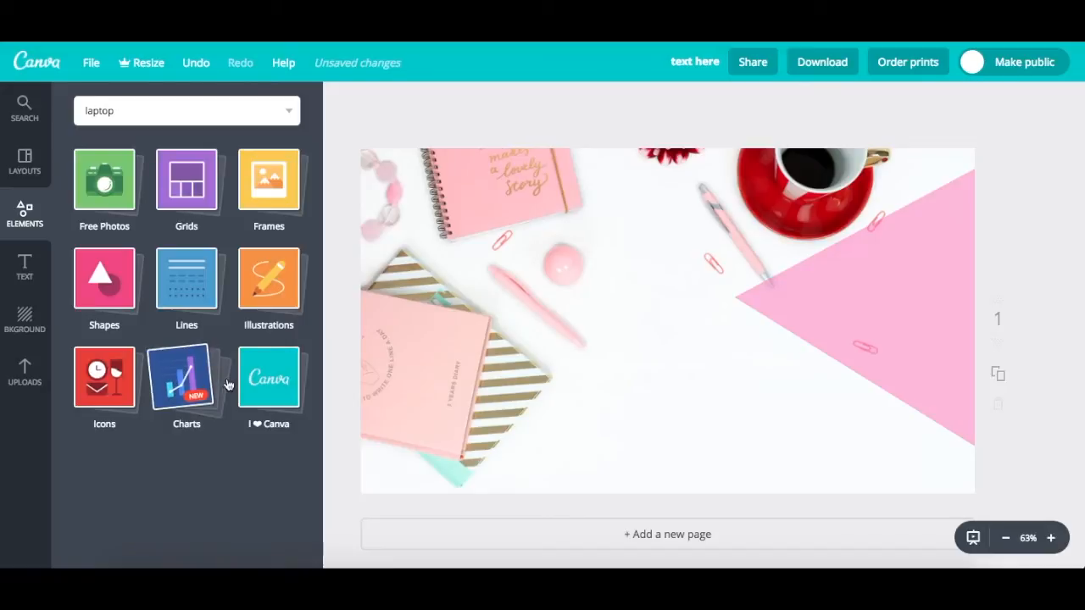
left_click(168, 395)
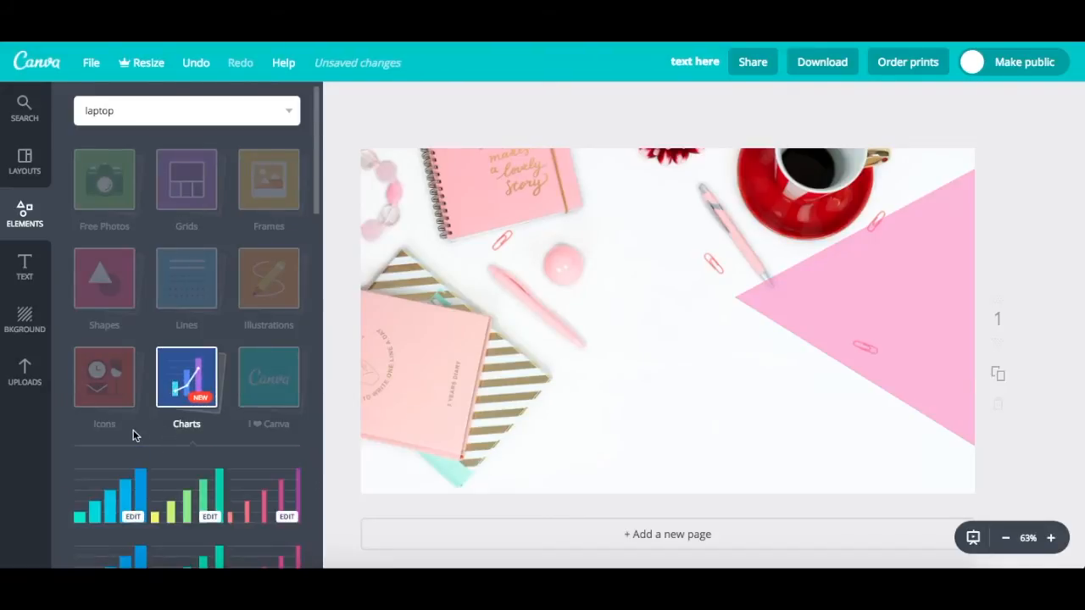
scroll(136, 434, "down", 3)
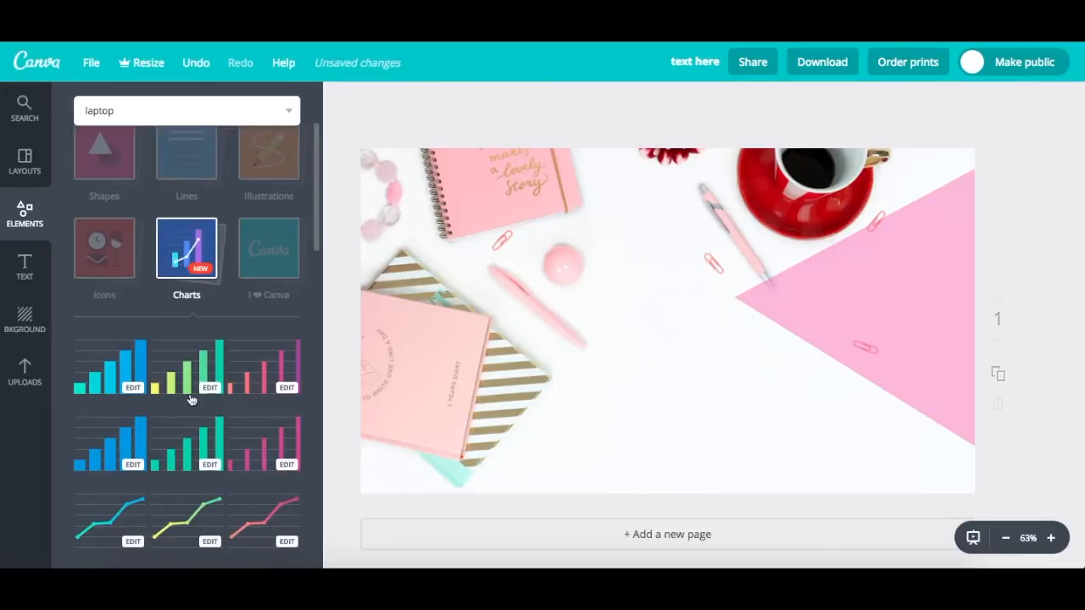
scroll(190, 432, "down", 5)
scroll(218, 468, "down", 1)
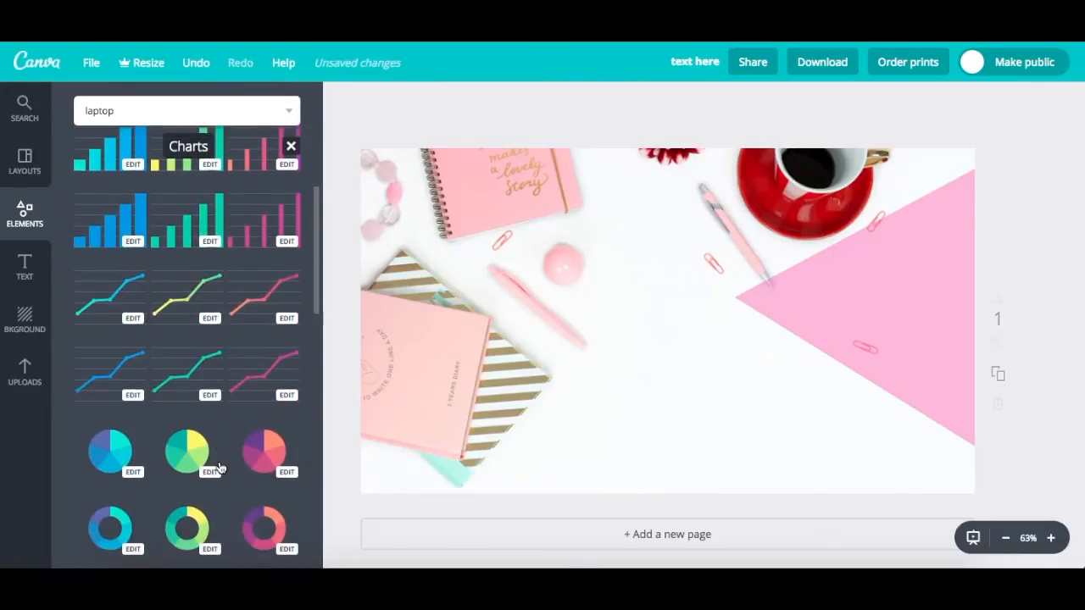
scroll(219, 468, "down", 3)
scroll(203, 449, "down", 3)
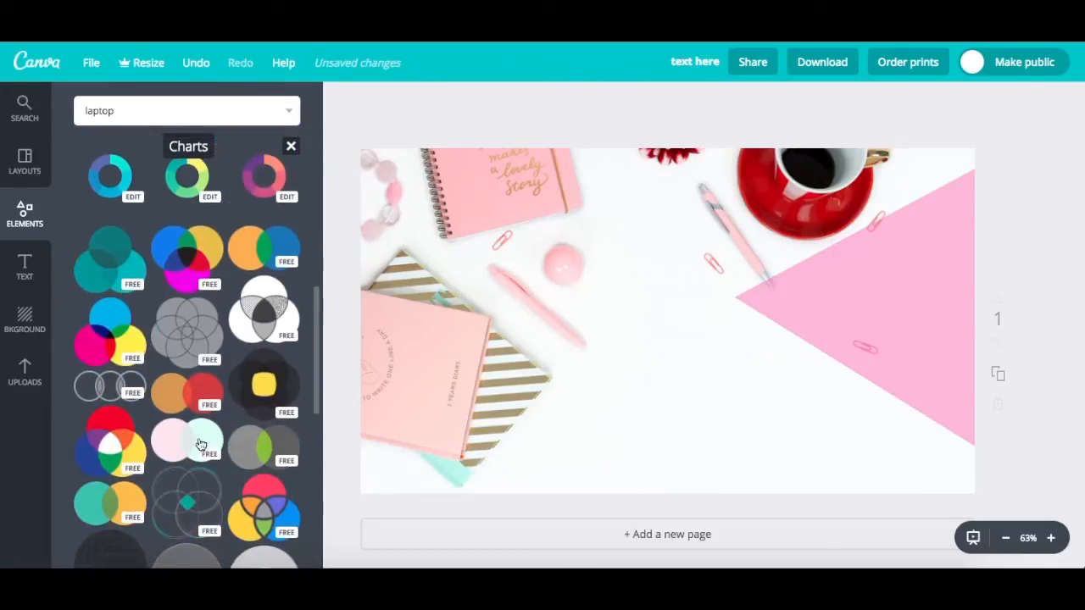
scroll(237, 458, "down", 2)
scroll(243, 475, "down", 3)
scroll(166, 462, "down", 2)
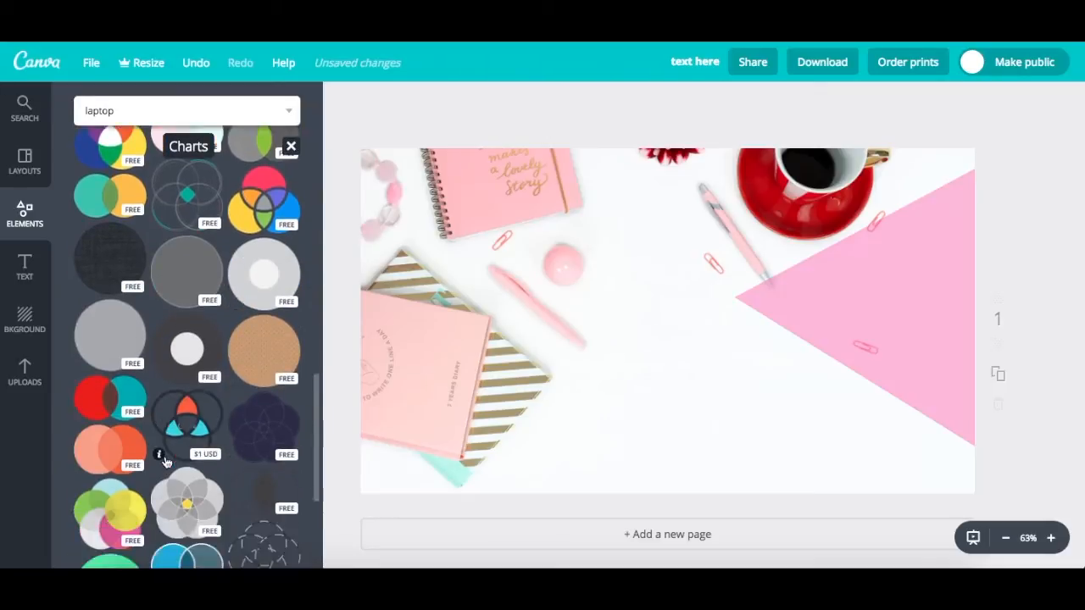
scroll(166, 462, "down", 3)
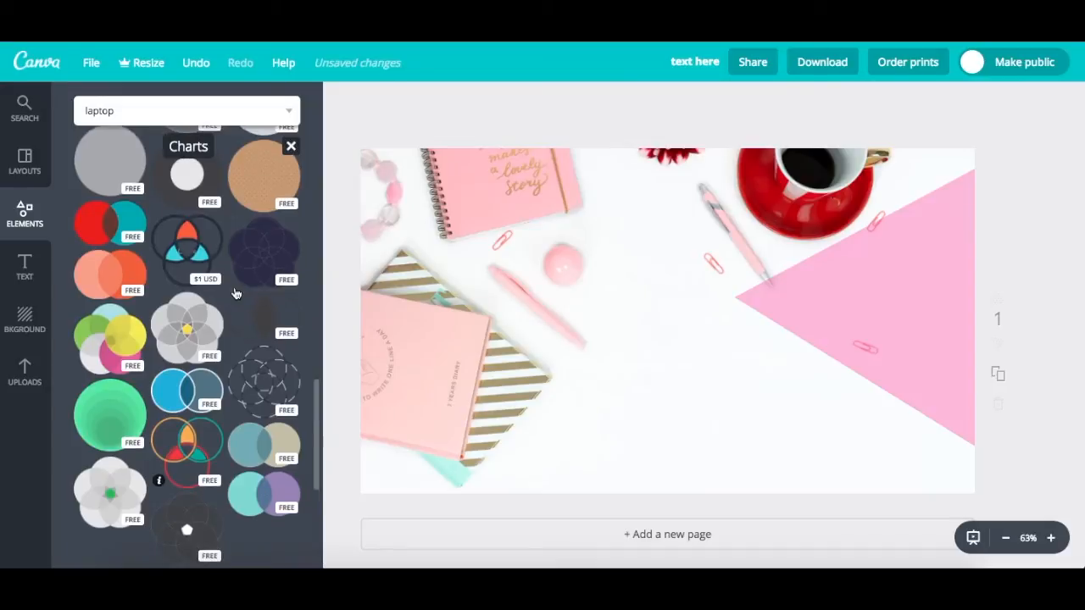
scroll(195, 381, "down", 5)
scroll(235, 293, "up", 4)
scroll(235, 293, "up", 5)
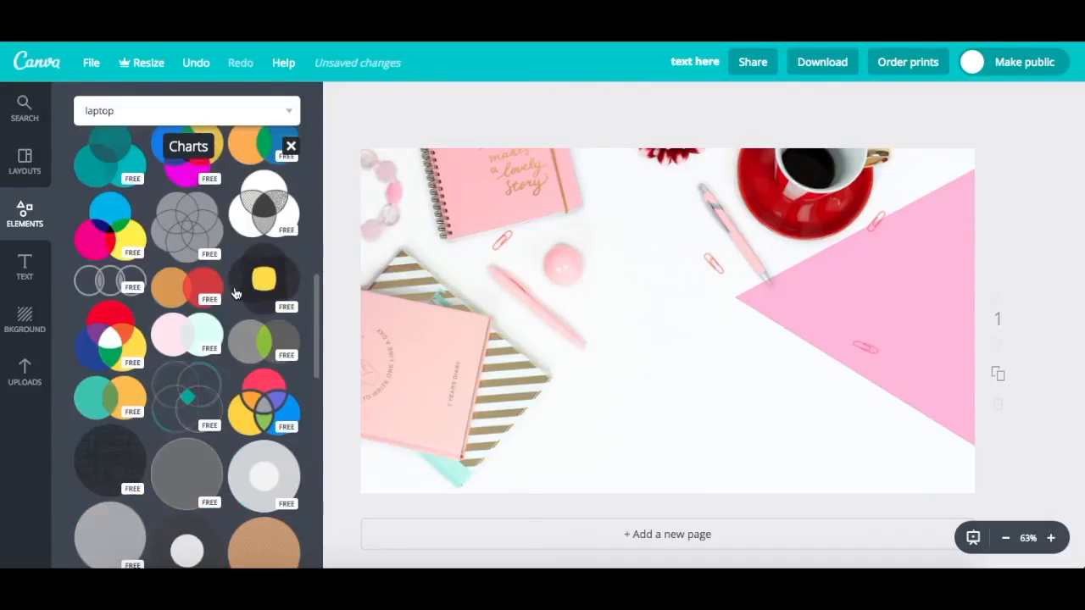
scroll(237, 294, "down", 3)
scroll(237, 293, "up", 5)
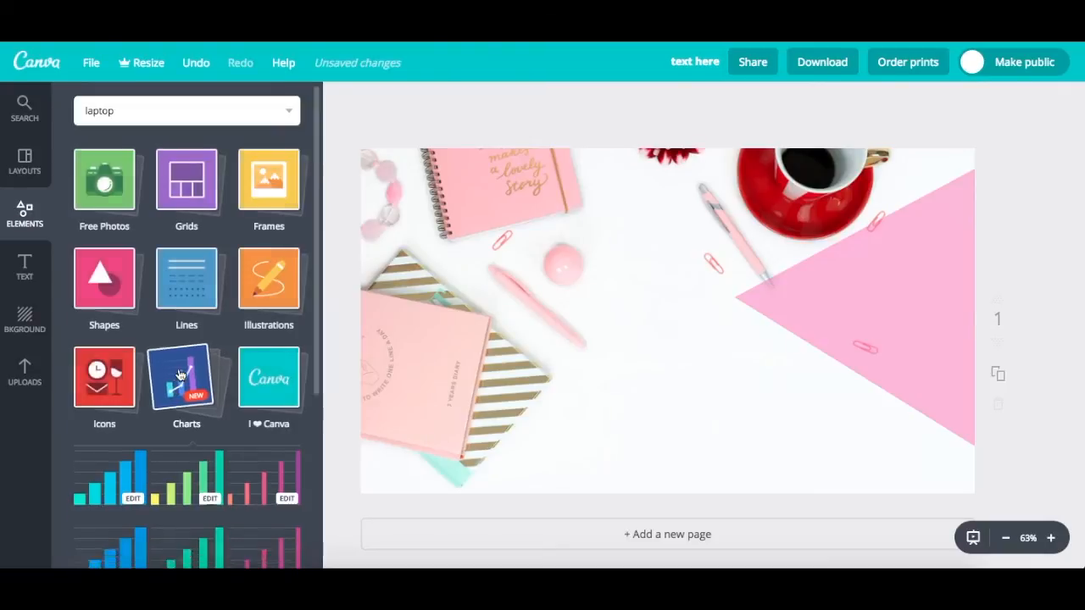
Step: Browse the I ♥ Canva collection of branded stickers and badges, then close the collection
left_click(246, 395)
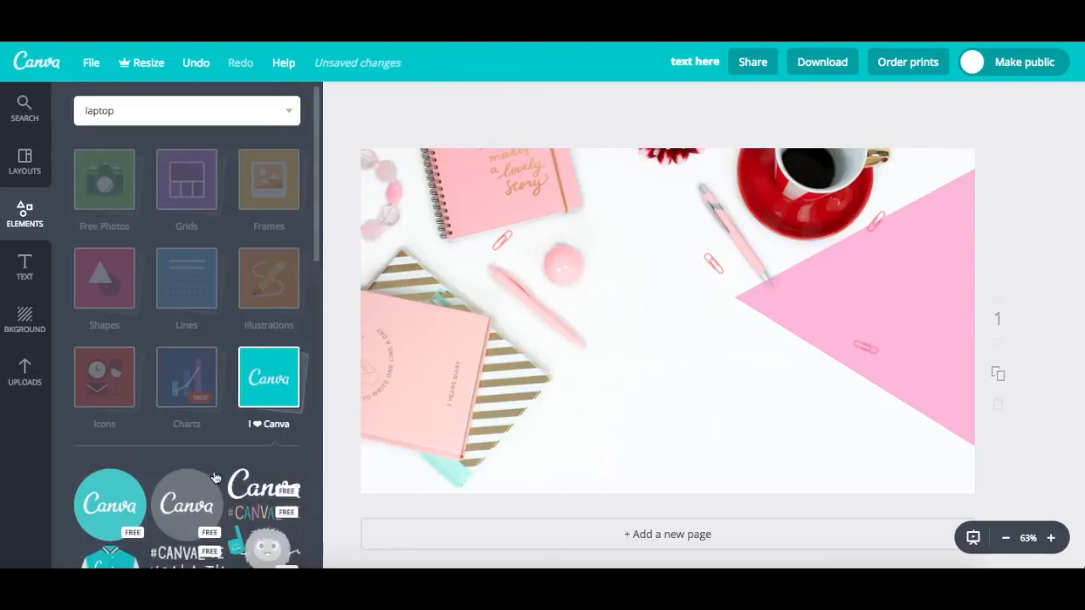
scroll(215, 479, "down", 3)
scroll(215, 478, "down", 2)
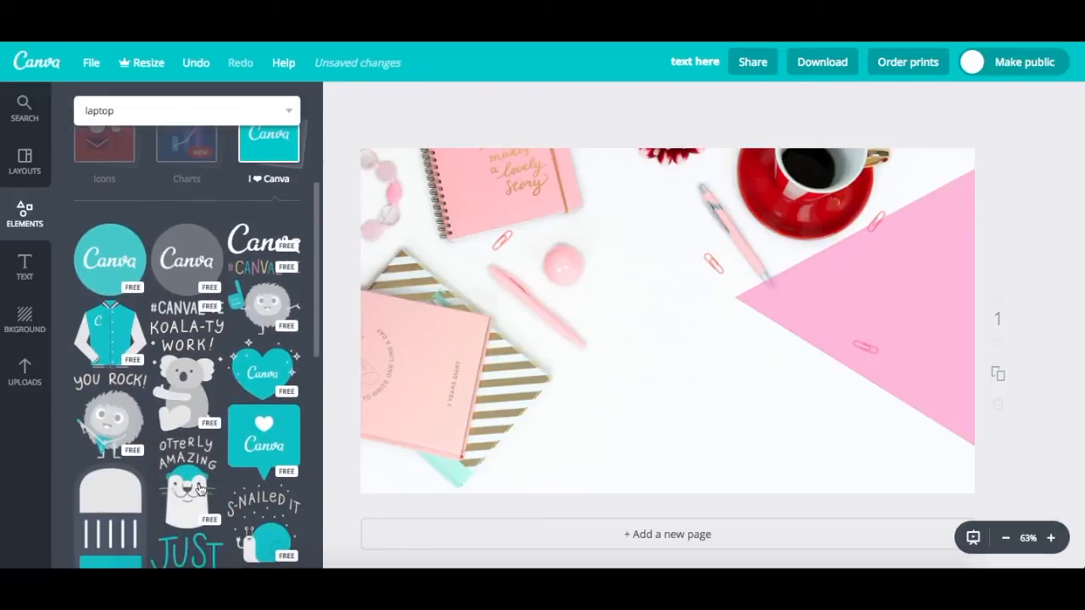
scroll(229, 373, "down", 3)
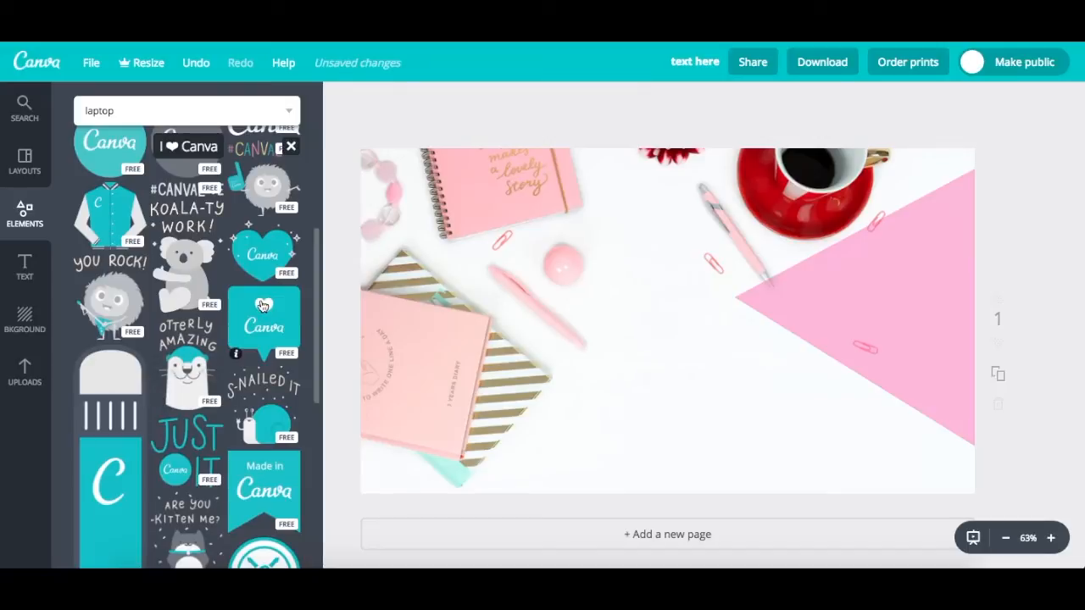
scroll(173, 472, "down", 4)
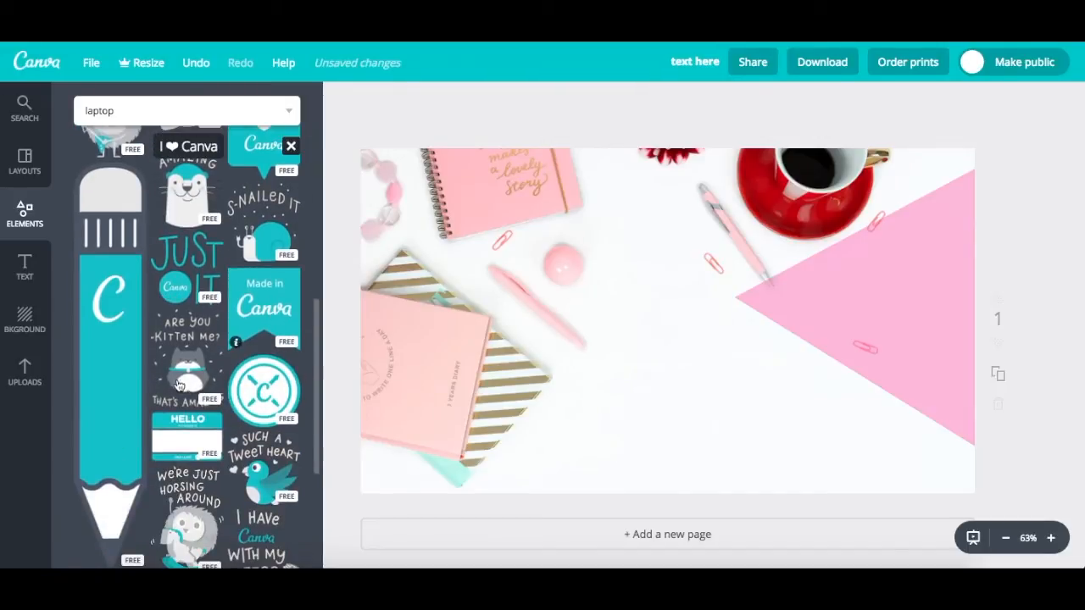
scroll(176, 385, "down", 8)
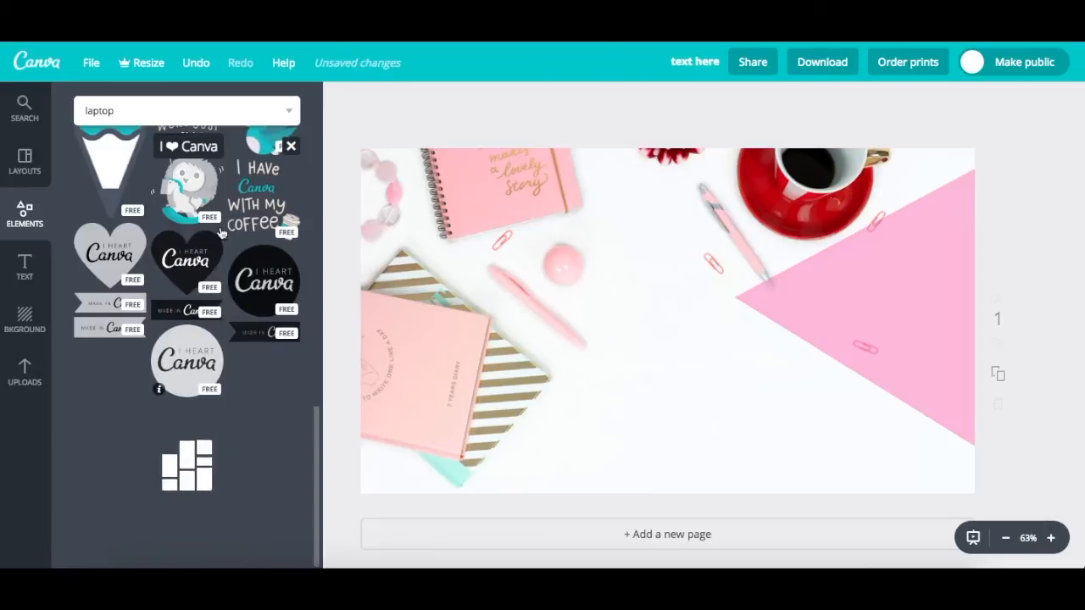
scroll(220, 236, "up", 2)
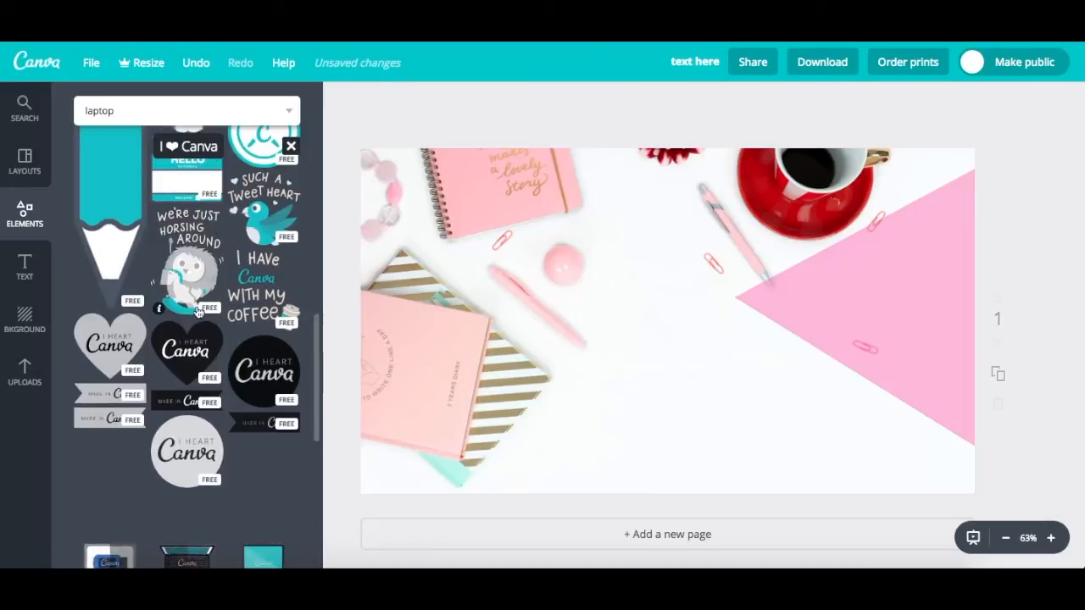
scroll(227, 254, "up", 5)
scroll(227, 252, "up", 8)
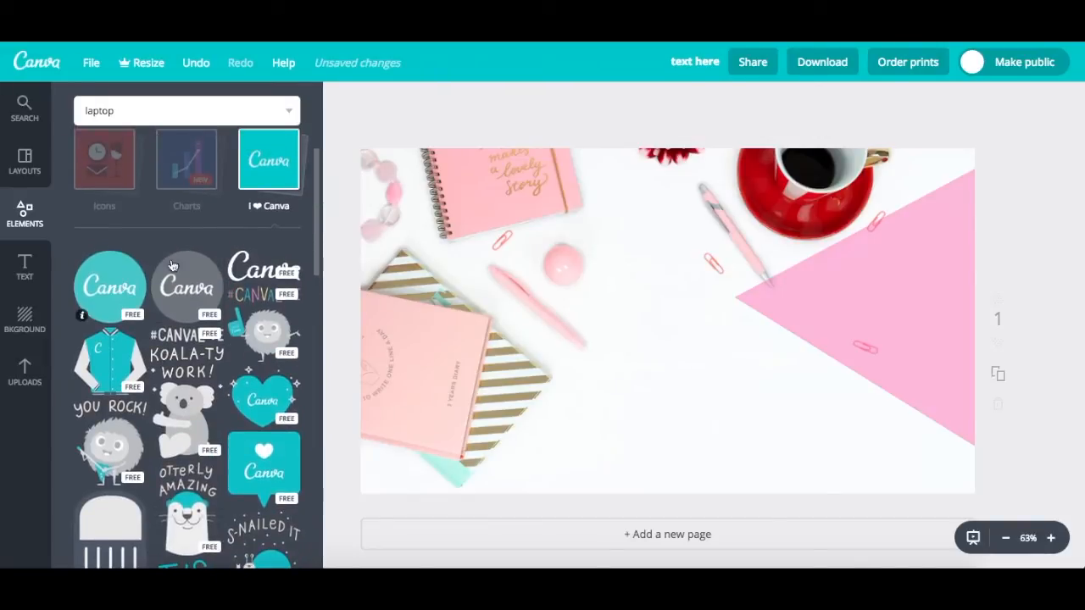
left_click(272, 174)
scroll(194, 178, "up", 5)
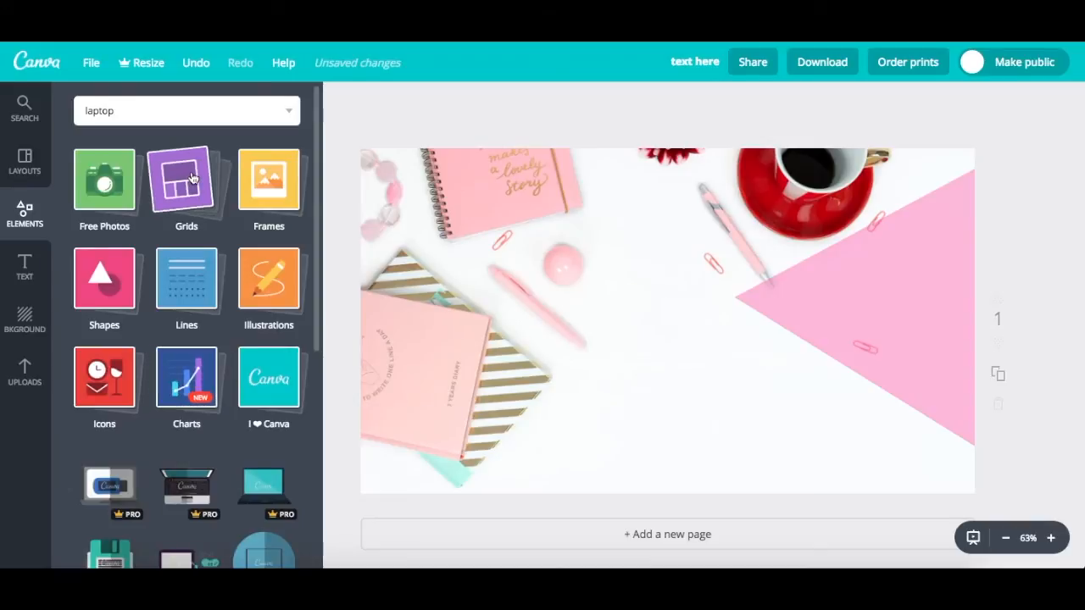
Step: Add the preset "Ice Cream Party" text combination to the page
left_click(26, 266)
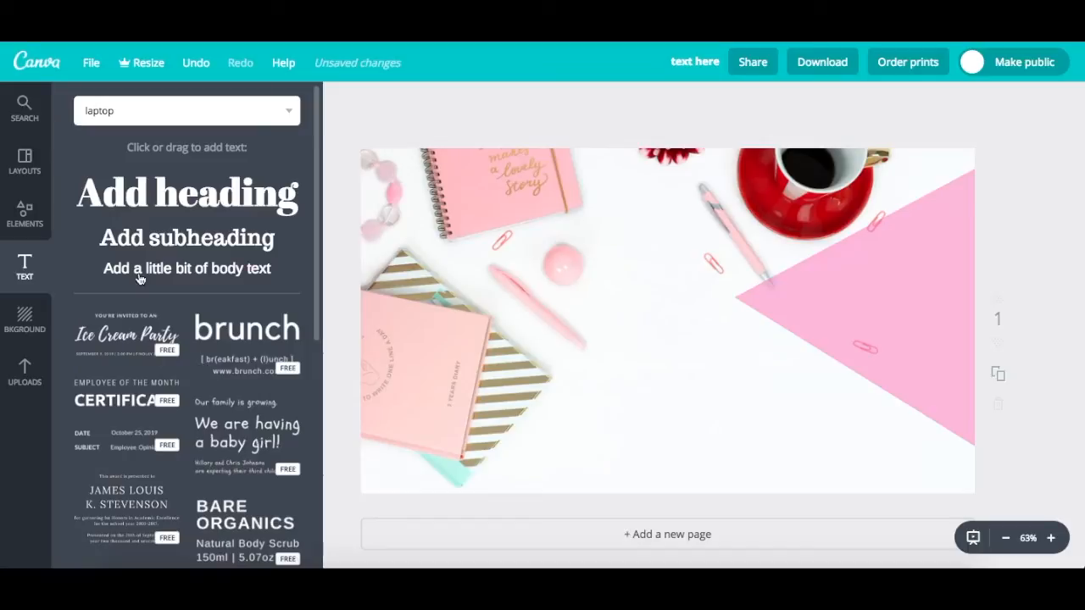
scroll(133, 430, "down", 1)
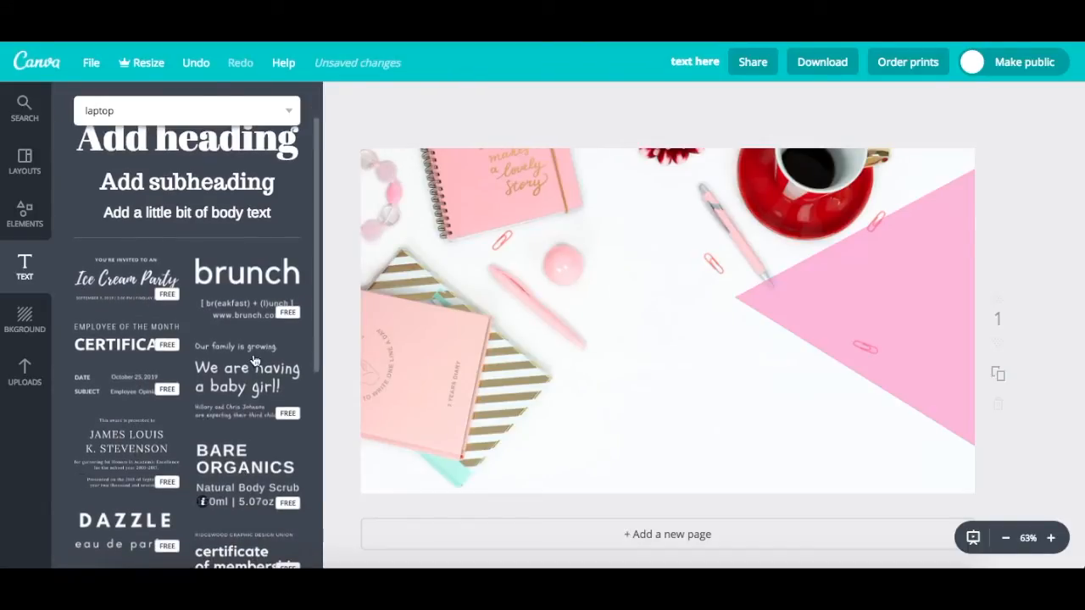
left_click(131, 284)
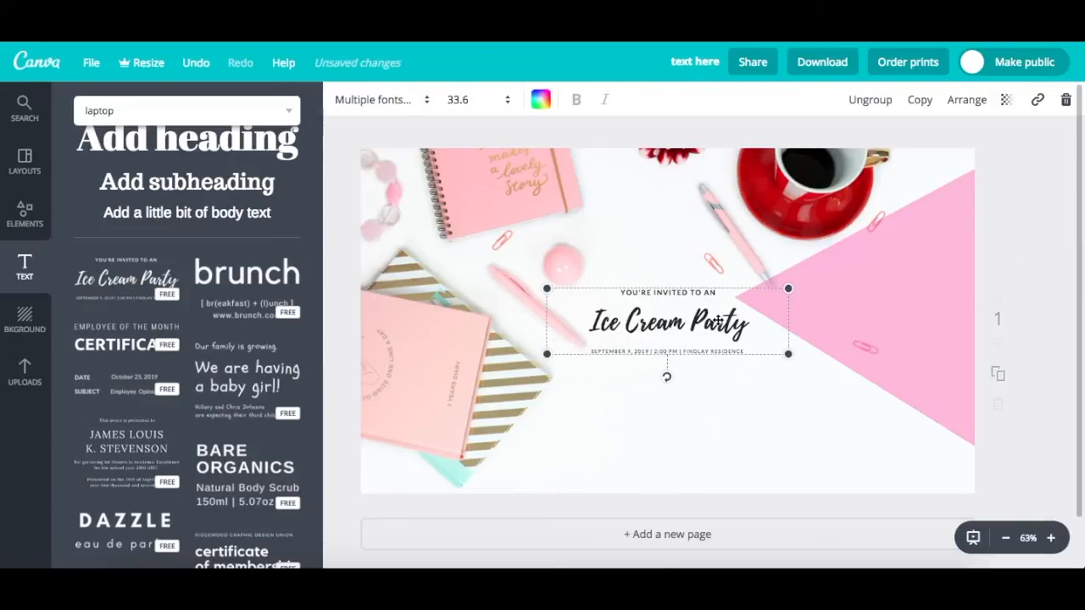
left_click(705, 381)
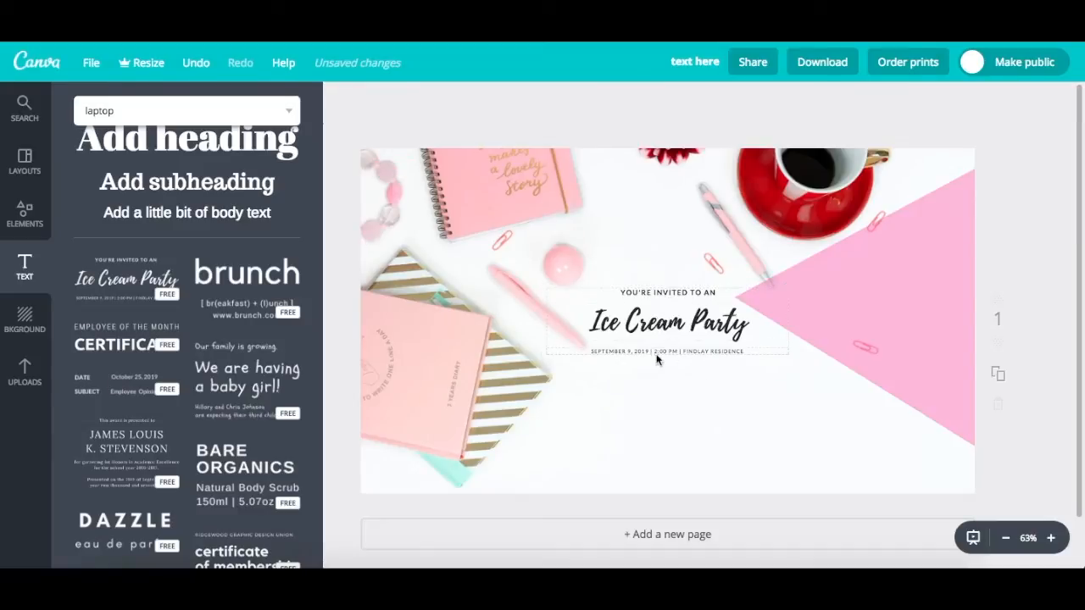
Step: Add a heading, move it below the invitation text over the striped notebook, and change its wording to "text"
scroll(280, 271, "up", 1)
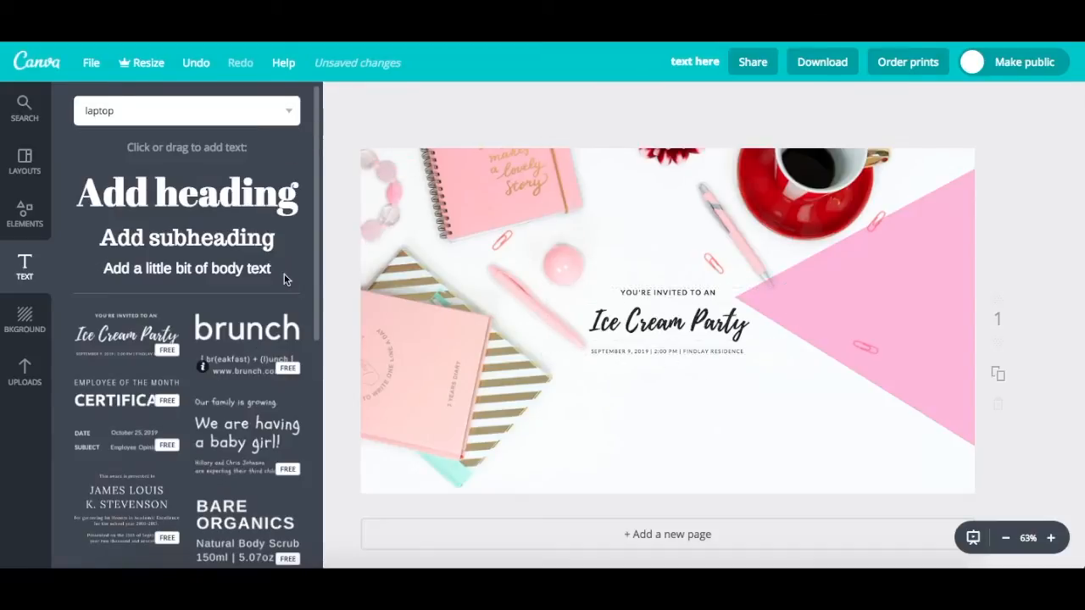
left_click(198, 197)
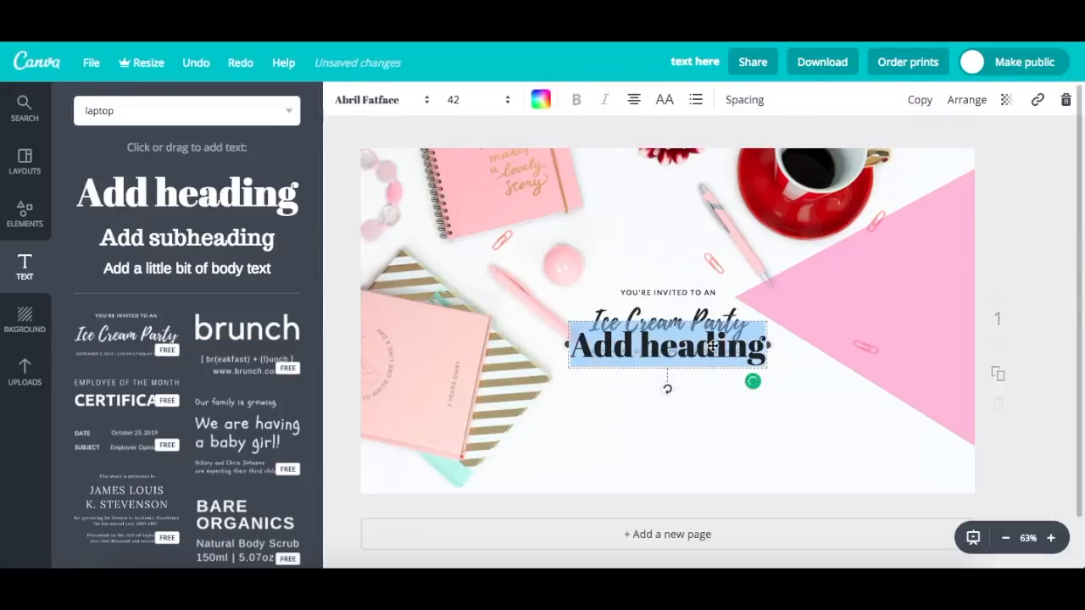
left_click(995, 277)
left_click_drag(706, 343, 497, 419)
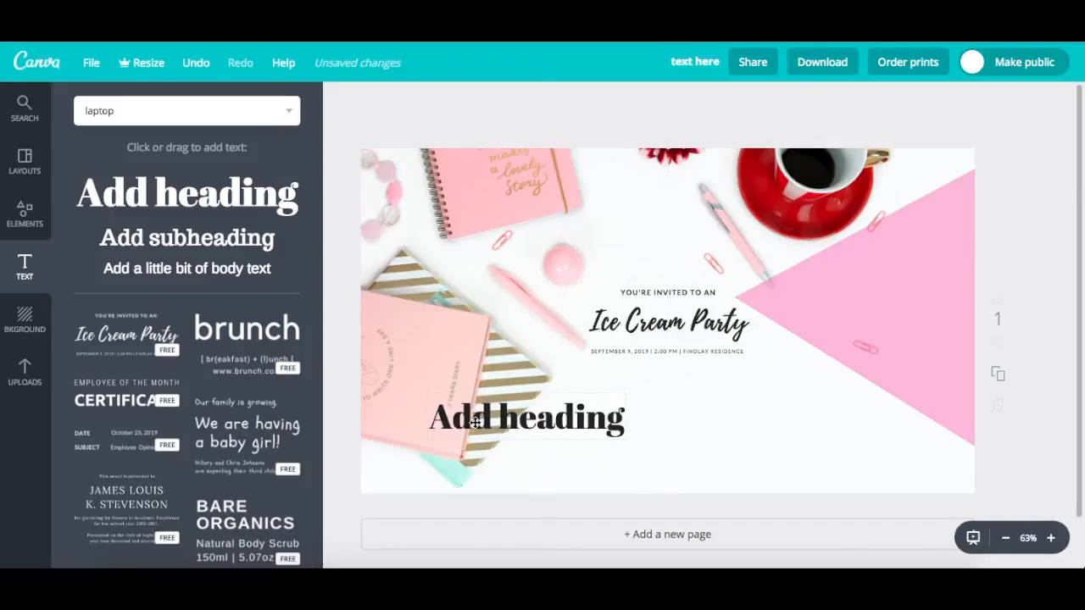
double_click(500, 419)
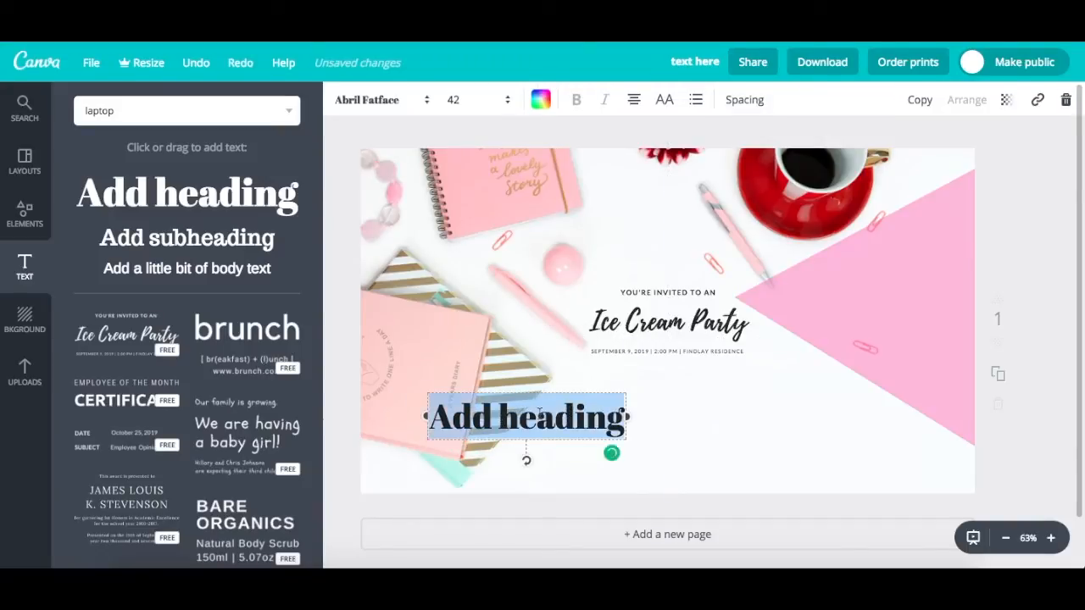
type("text")
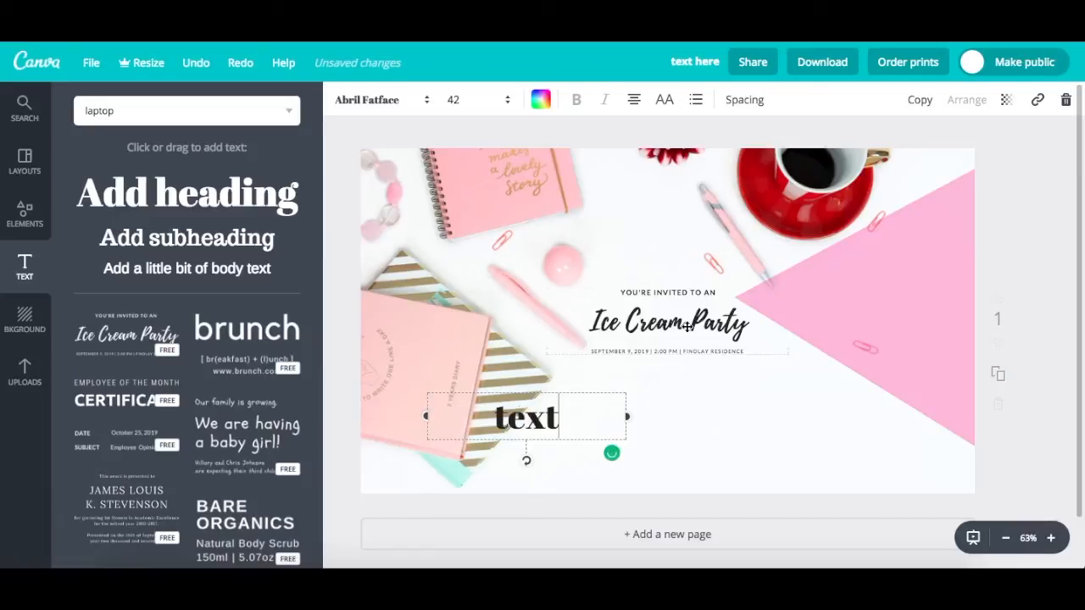
Step: Replace the "Ice Cream Party" line in the grouped invitation text with "text"
left_click(657, 324)
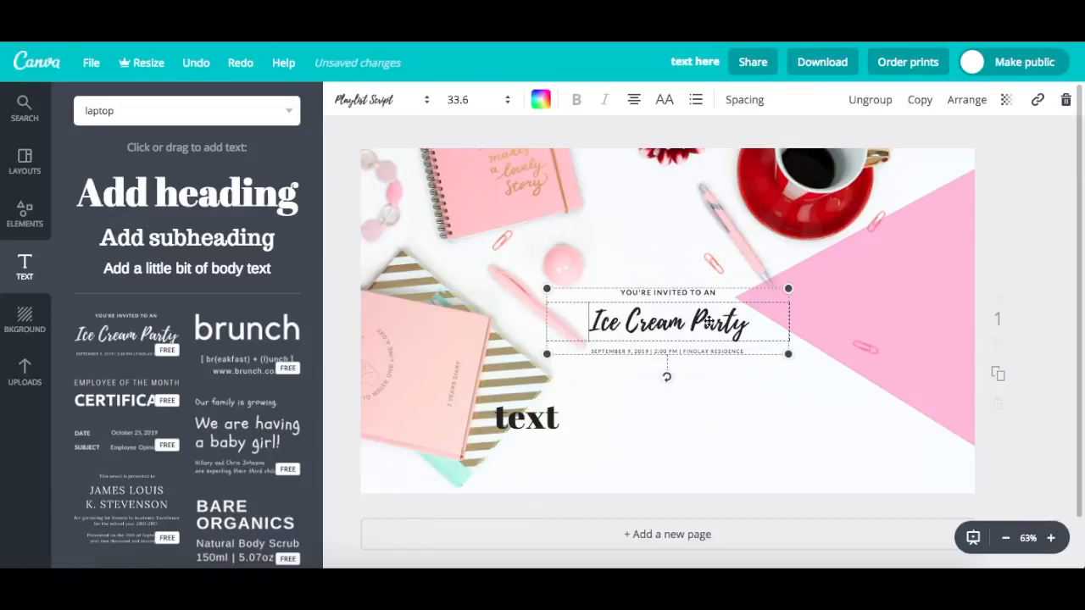
left_click(774, 352)
triple_click(709, 320)
type("text")
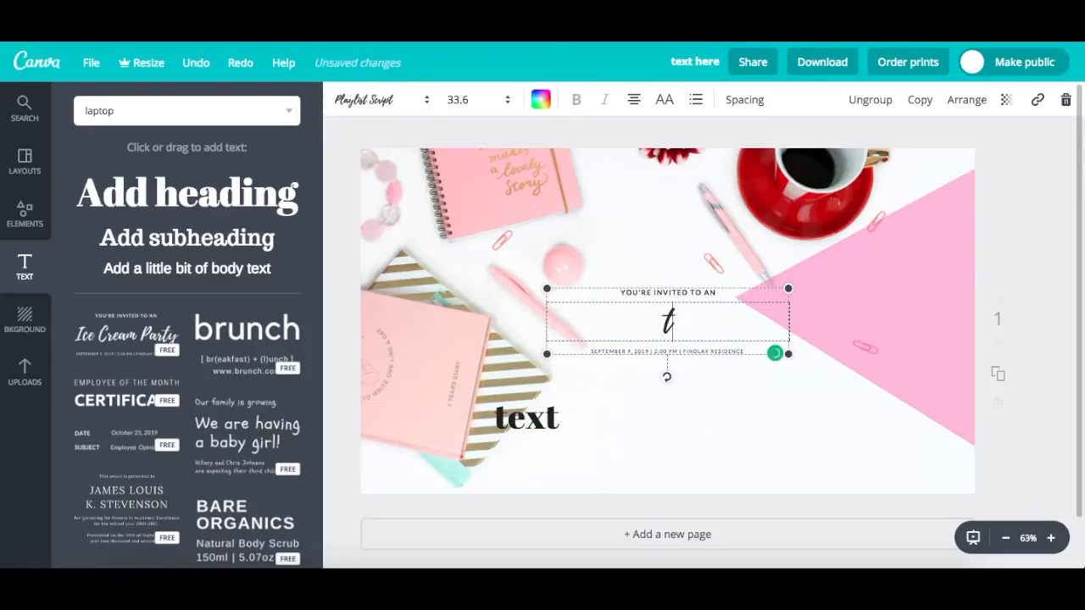
Step: Examine the list of fonts available for the "text" heading over the striped notebook
left_click(525, 415)
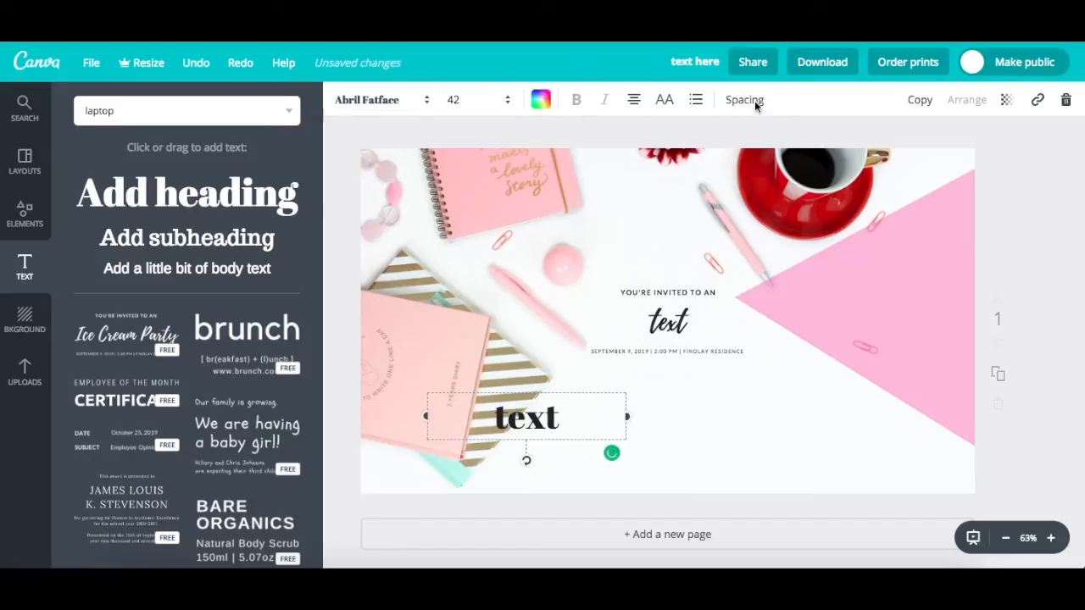
left_click(412, 105)
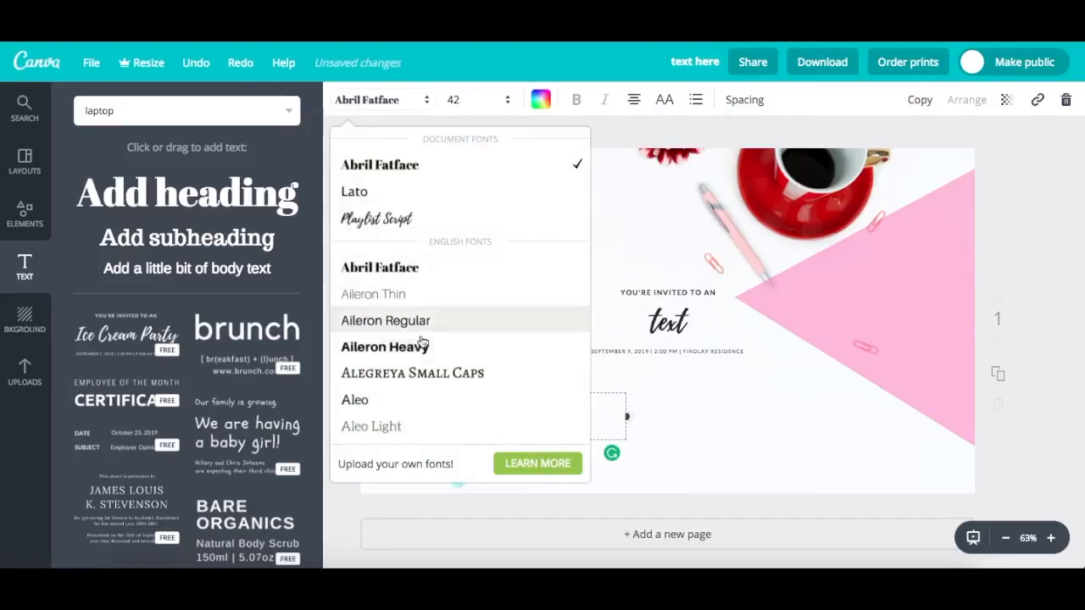
scroll(422, 341, "down", 3)
scroll(422, 341, "up", 2)
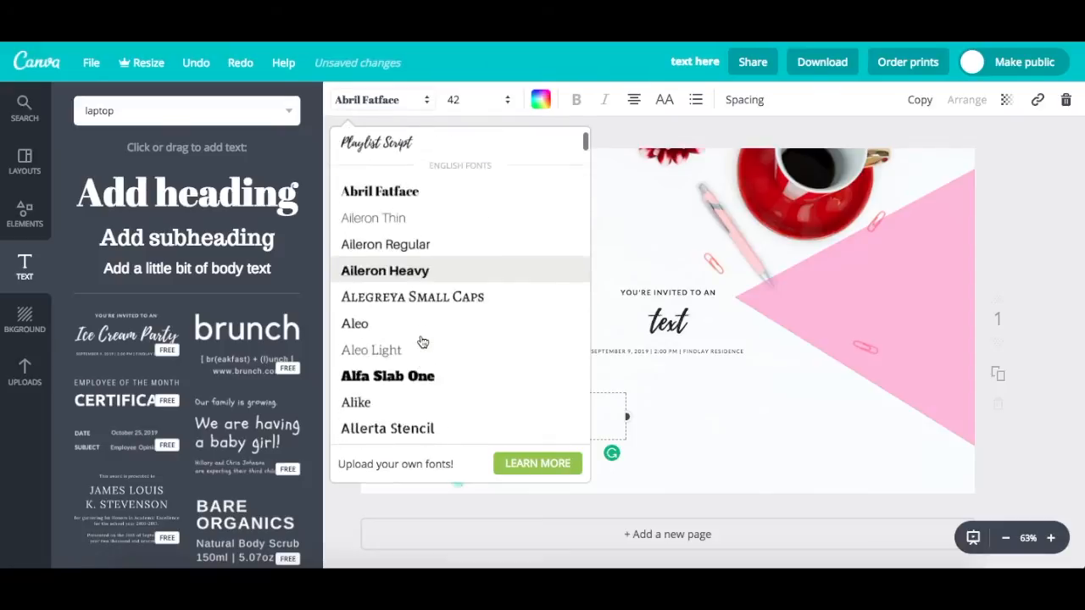
scroll(422, 342, "up", 2)
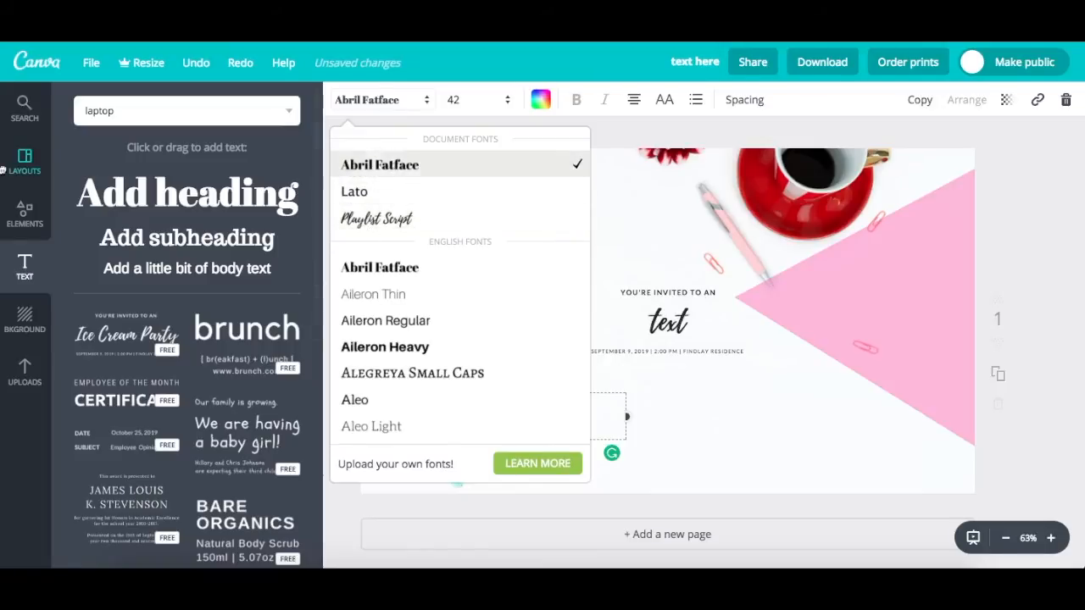
left_click(19, 170)
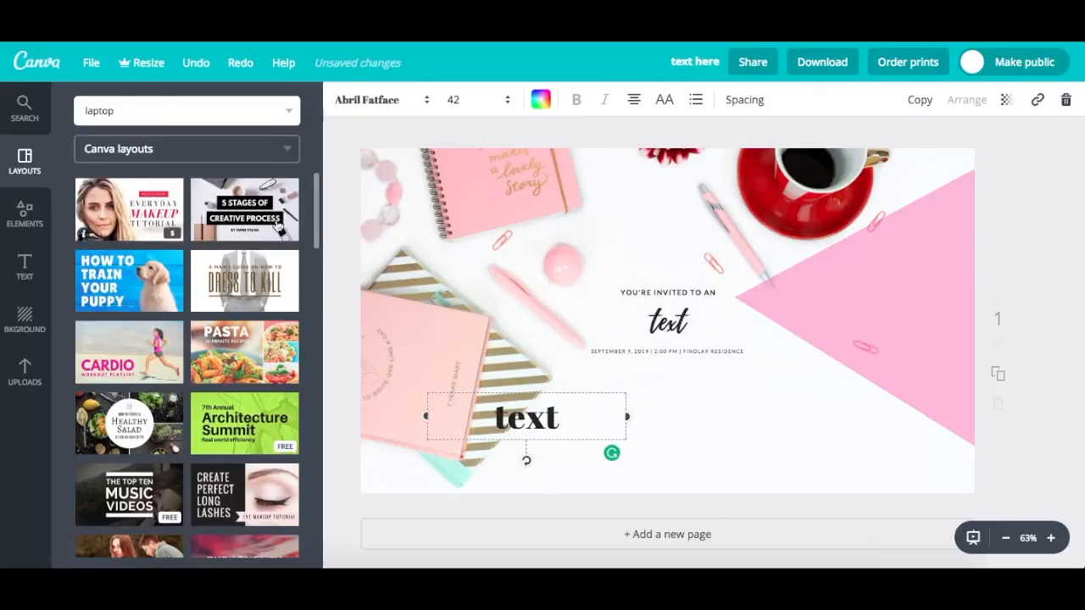
left_click(392, 103)
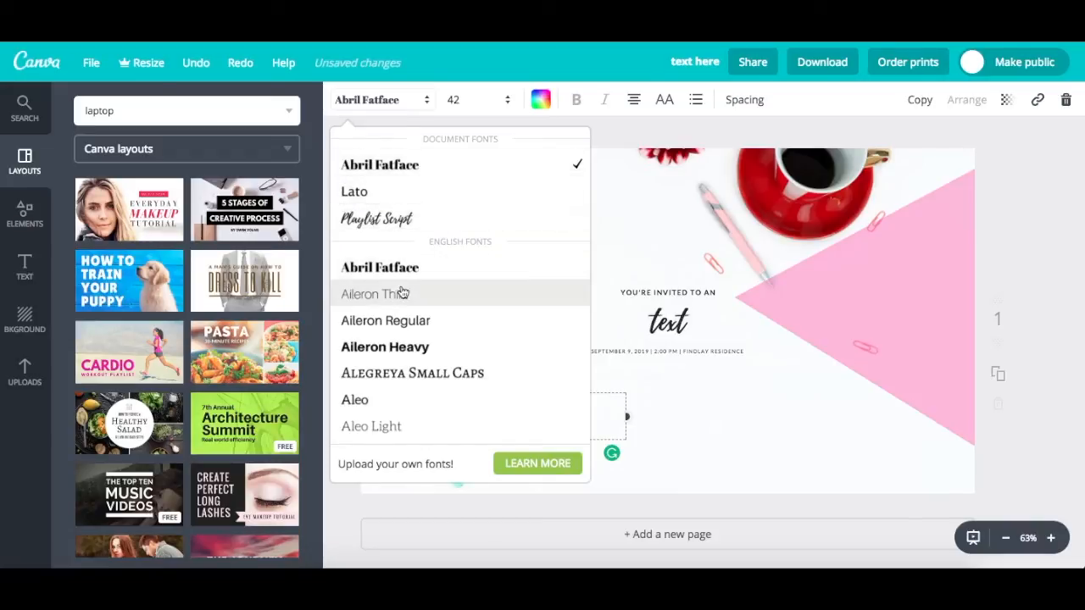
scroll(412, 378, "down", 4)
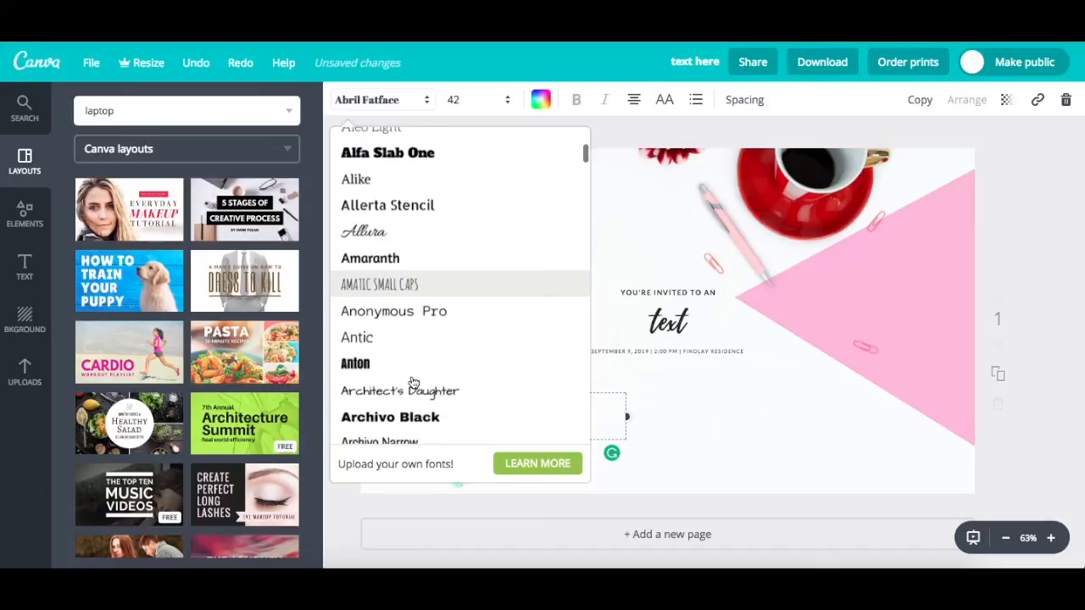
scroll(412, 381, "down", 10)
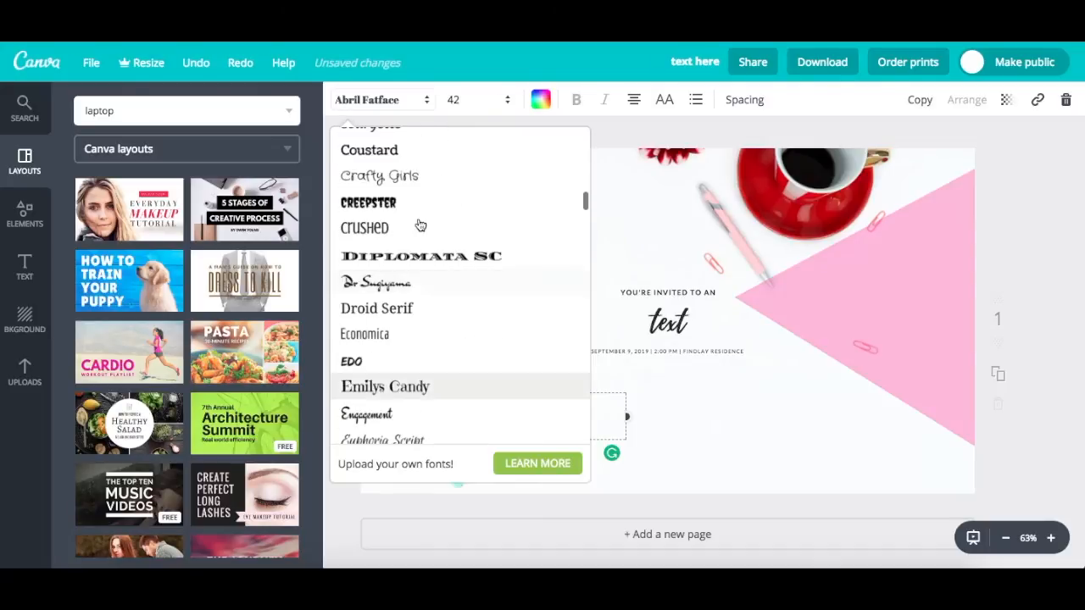
left_click(395, 103)
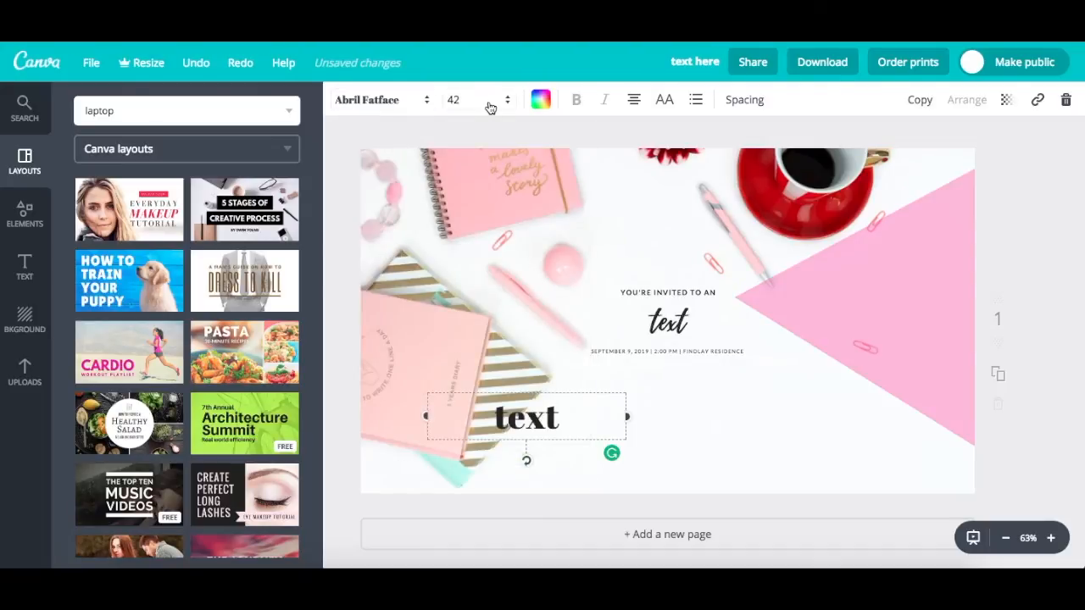
Step: Try the uppercase and bulleted list formatting on the "text" heading over the striped notebook
left_click(541, 100)
left_click(541, 100)
left_click(636, 100)
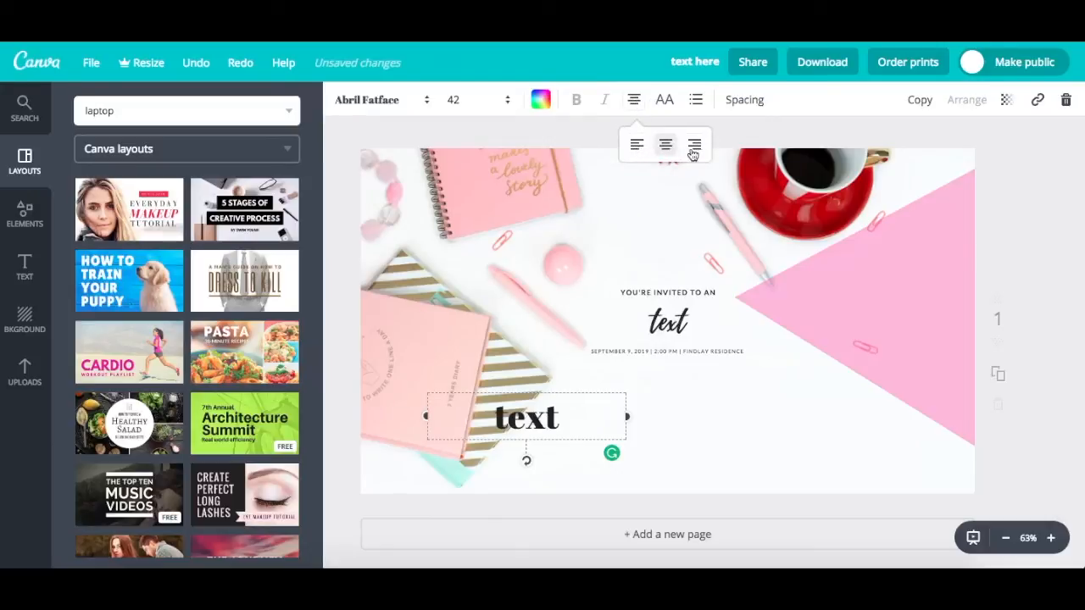
left_click(665, 101)
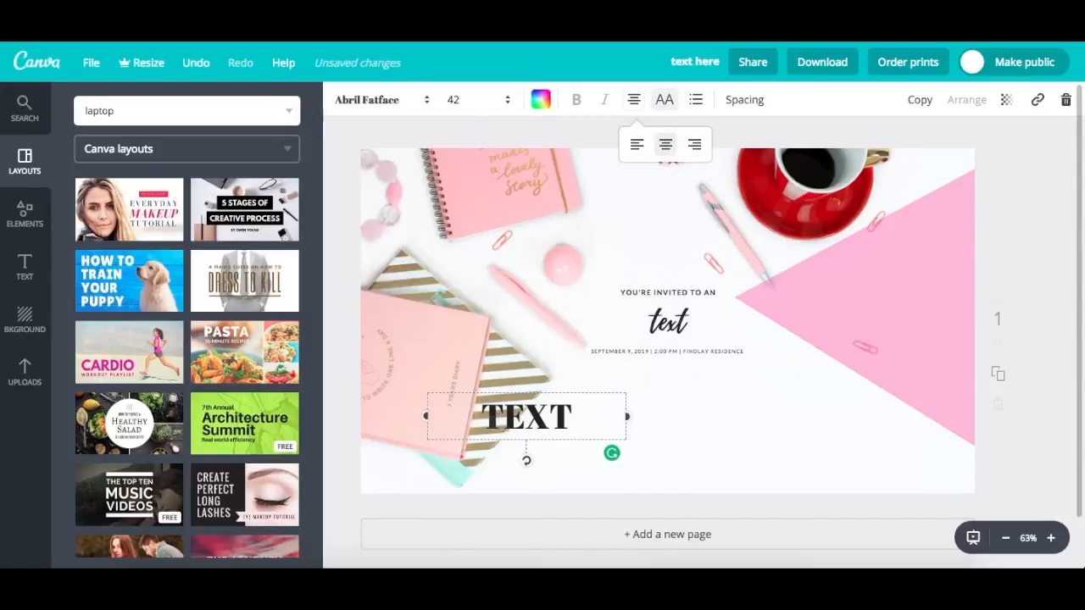
left_click(697, 100)
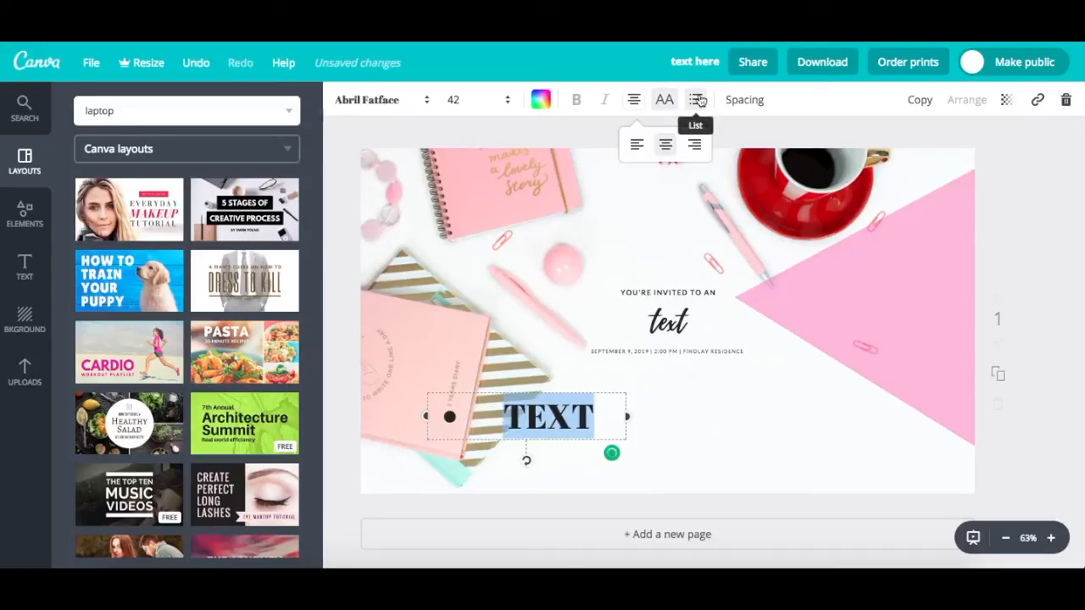
left_click(697, 100)
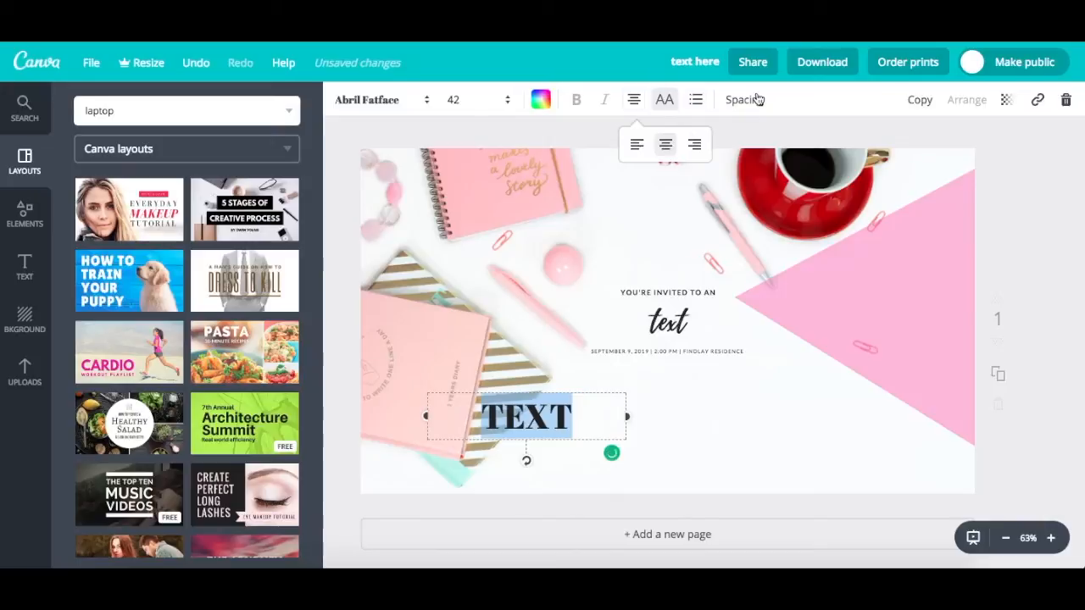
Step: Set the "text" heading's letter spacing to 290 and try the text box anchor options, ending on the first one
left_click(743, 99)
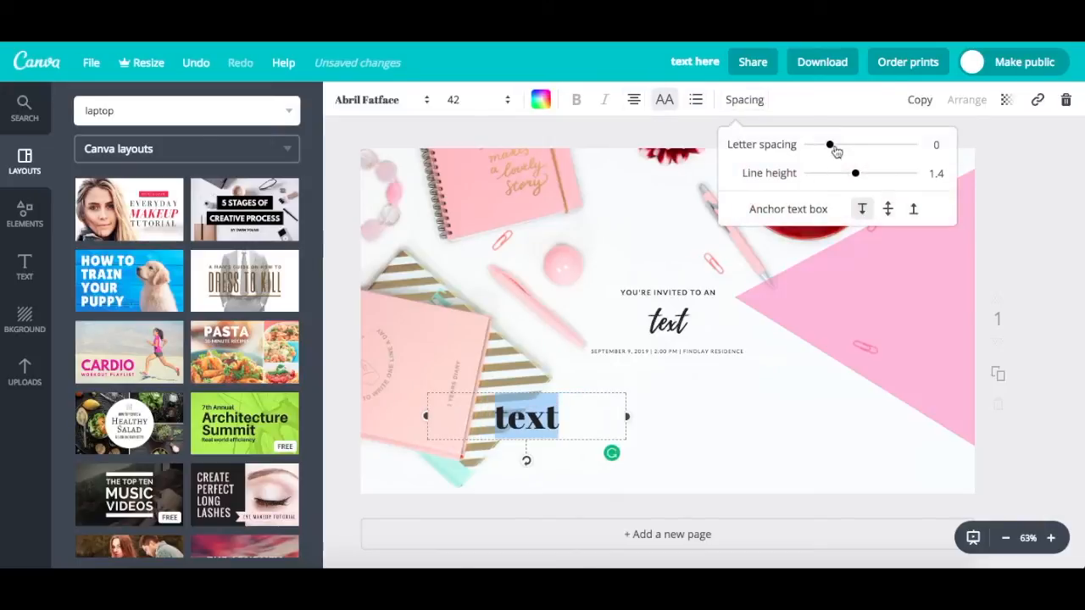
left_click_drag(831, 145, 860, 147)
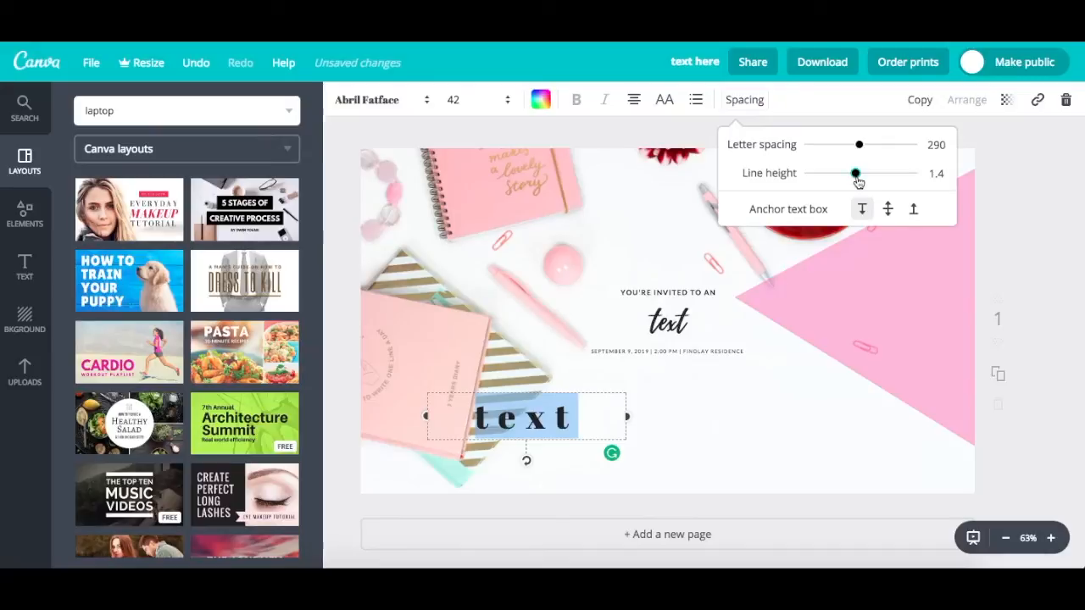
left_click(863, 217)
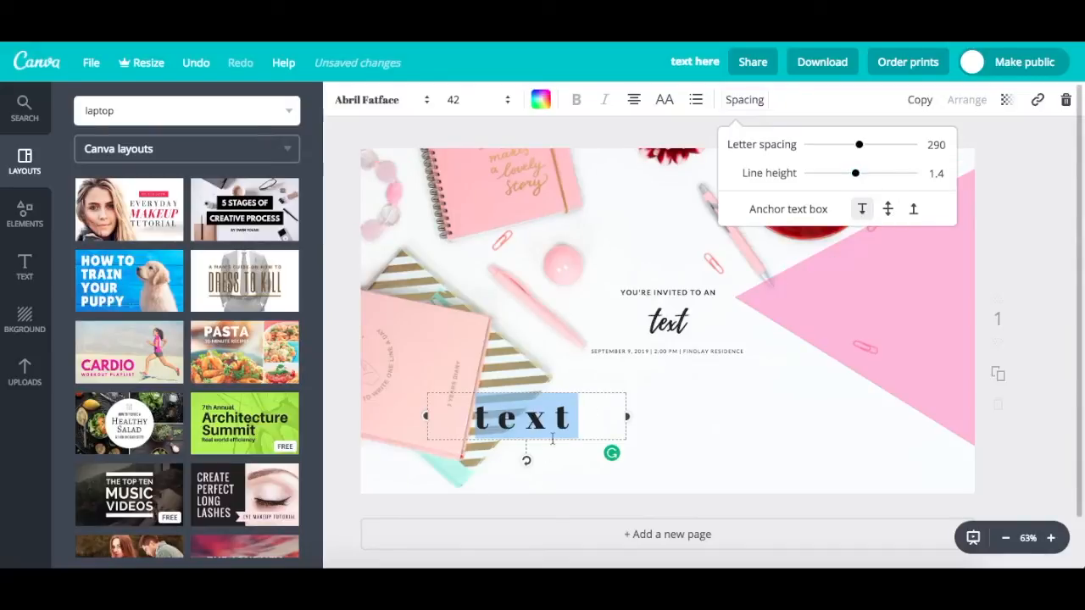
left_click(894, 215)
left_click(913, 212)
left_click(862, 210)
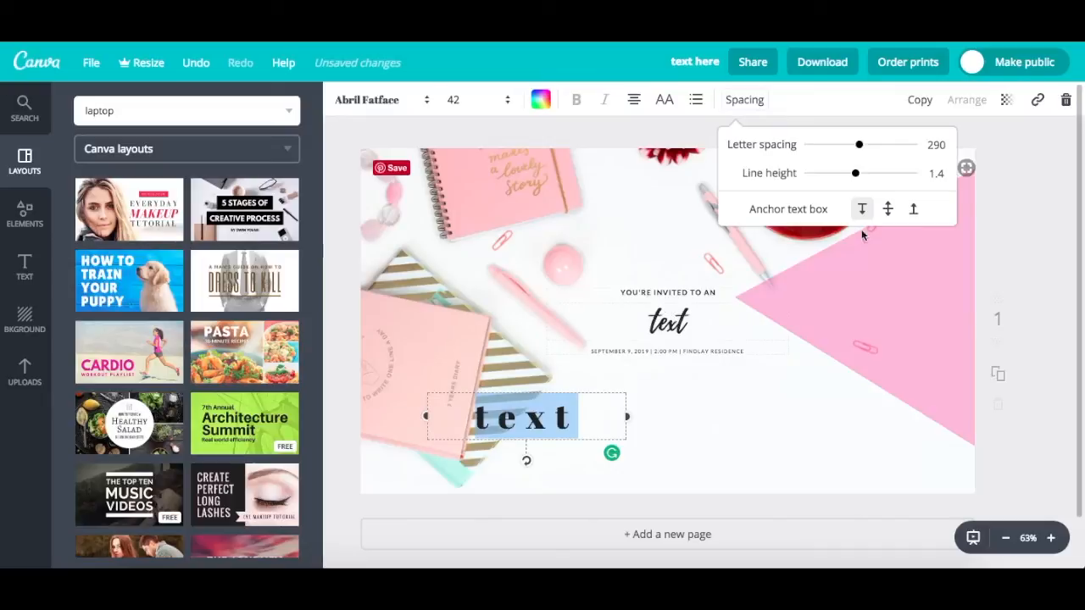
left_click(744, 109)
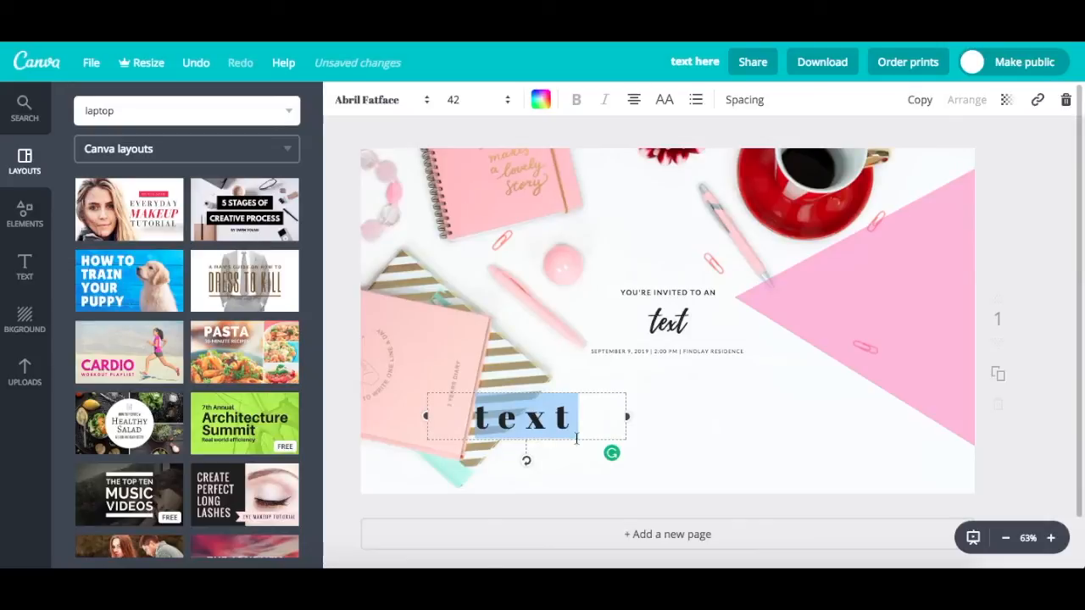
Step: Duplicate the widely spaced "text" heading and place the copy beside the original, below the invitation text
left_click(918, 106)
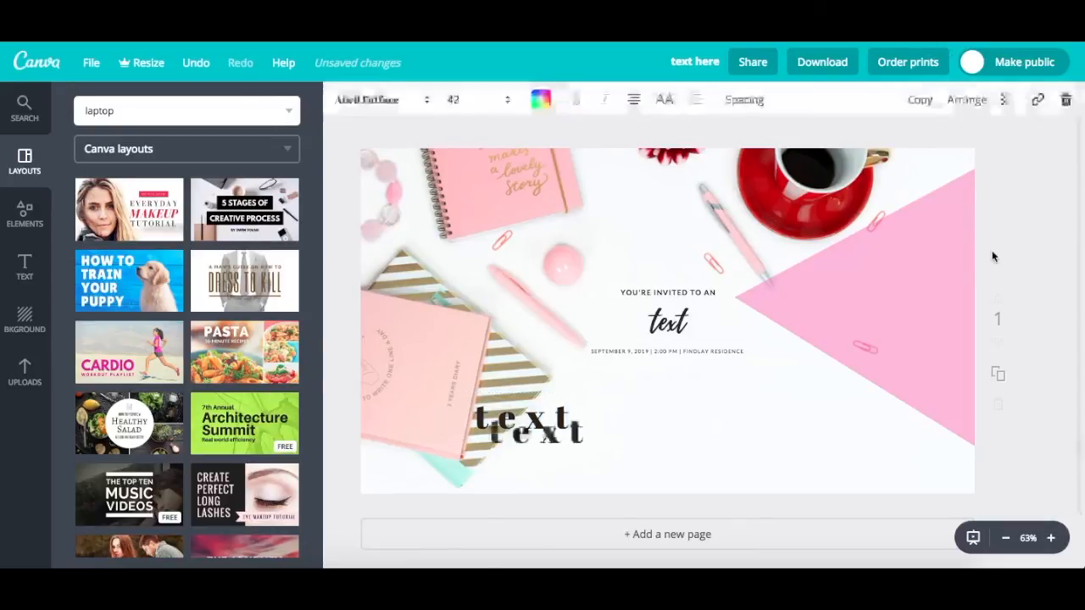
left_click(1045, 268)
left_click_drag(717, 428, 721, 428)
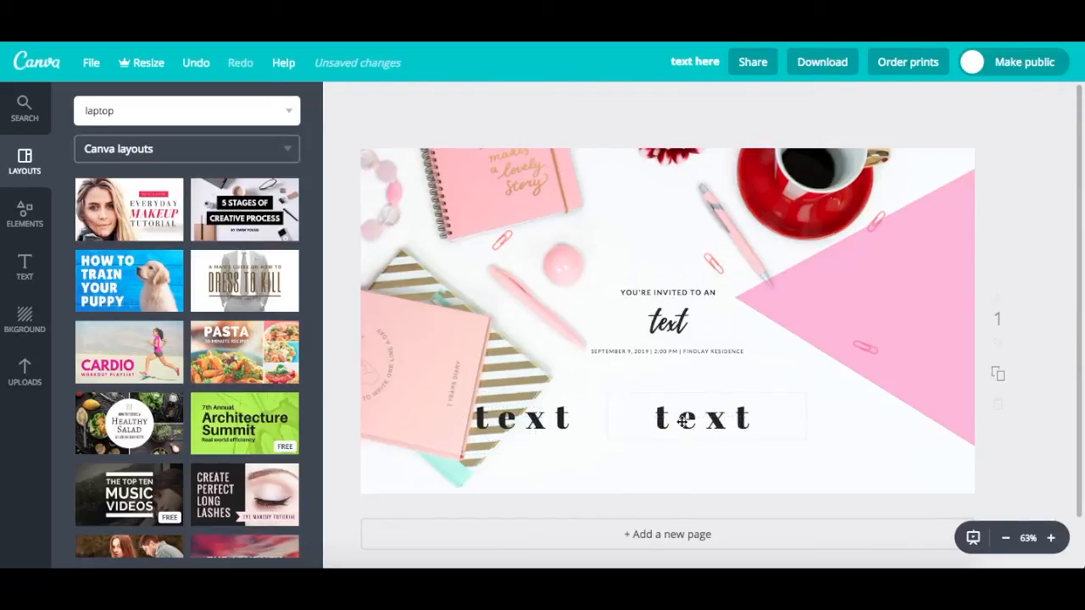
left_click(715, 428)
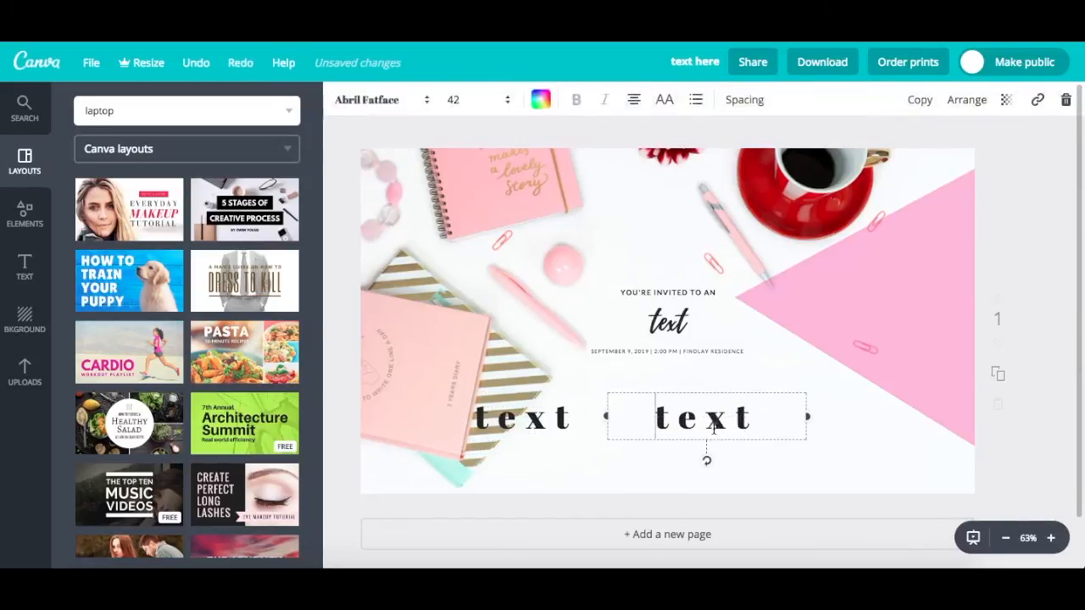
Step: Move the duplicated "text" heading onto the pink triangle
left_click(970, 102)
left_click(929, 173)
left_click(1036, 433)
left_click_drag(736, 413, 887, 294)
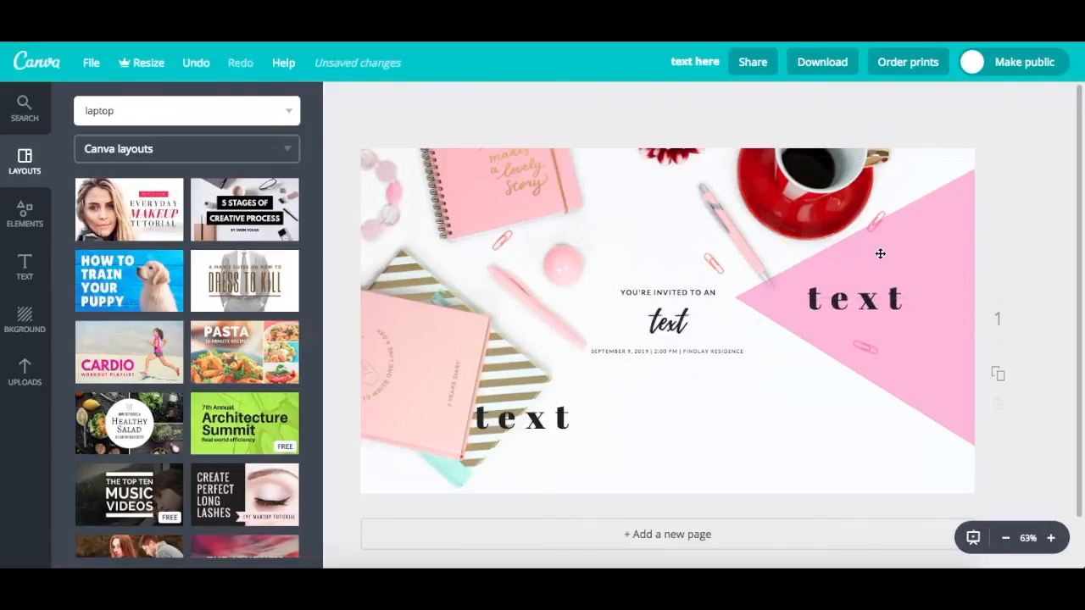
left_click(880, 254)
left_click(1035, 173)
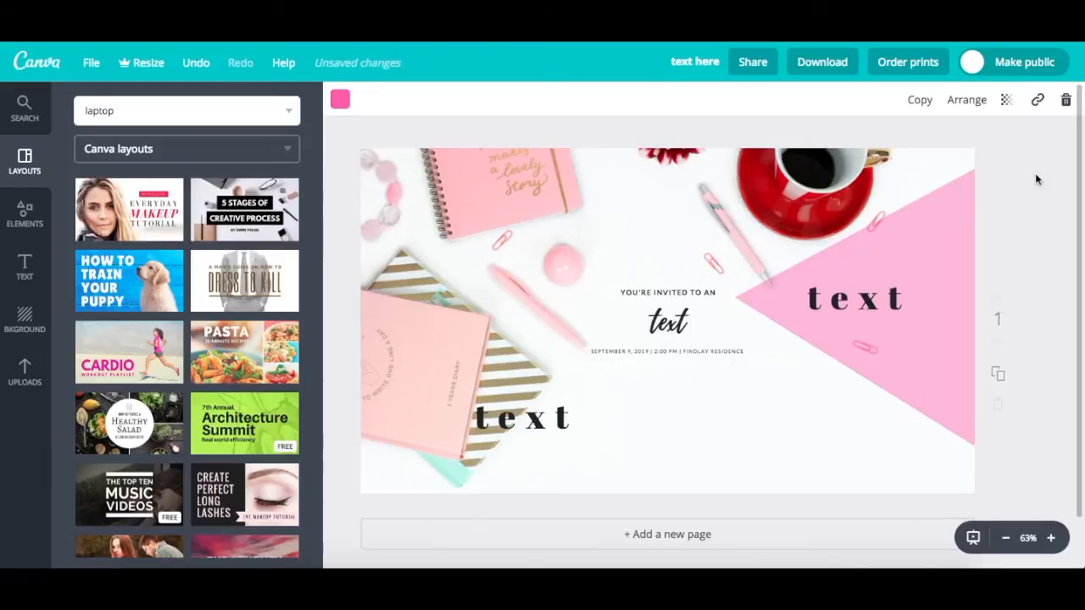
Step: Send the duplicated heading behind the semi-transparent pink triangle, and delete the triangle
left_click(856, 299)
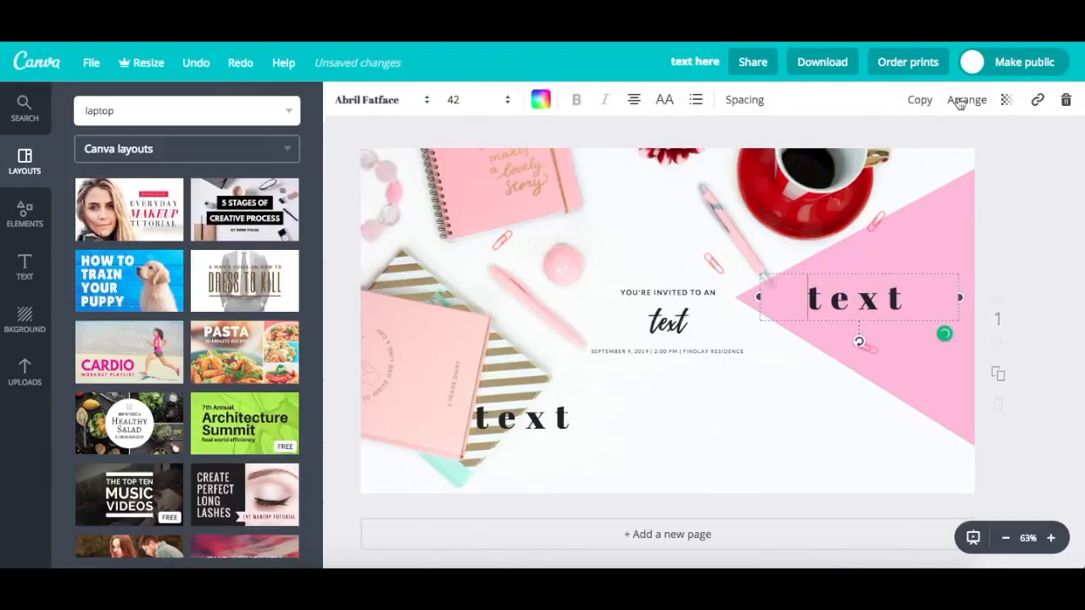
left_click(959, 101)
left_click(939, 169)
left_click(939, 169)
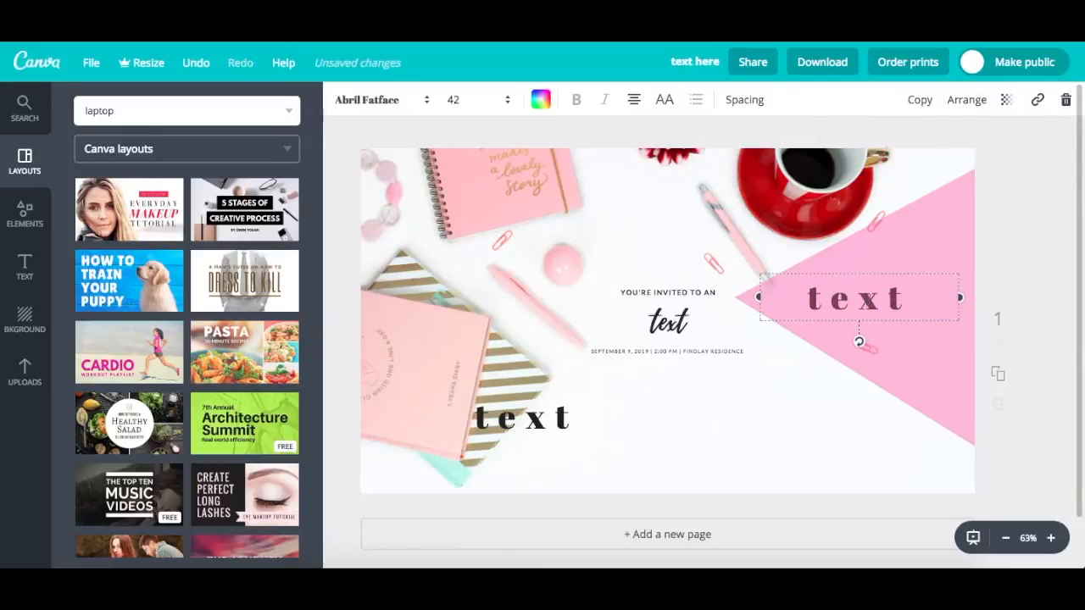
left_click(973, 222)
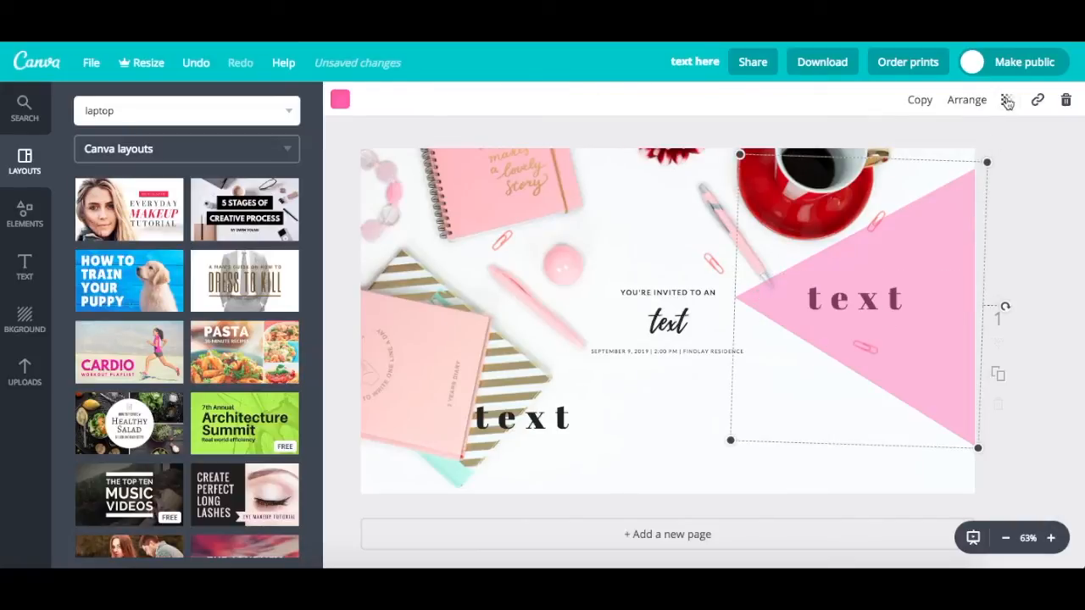
left_click(1066, 101)
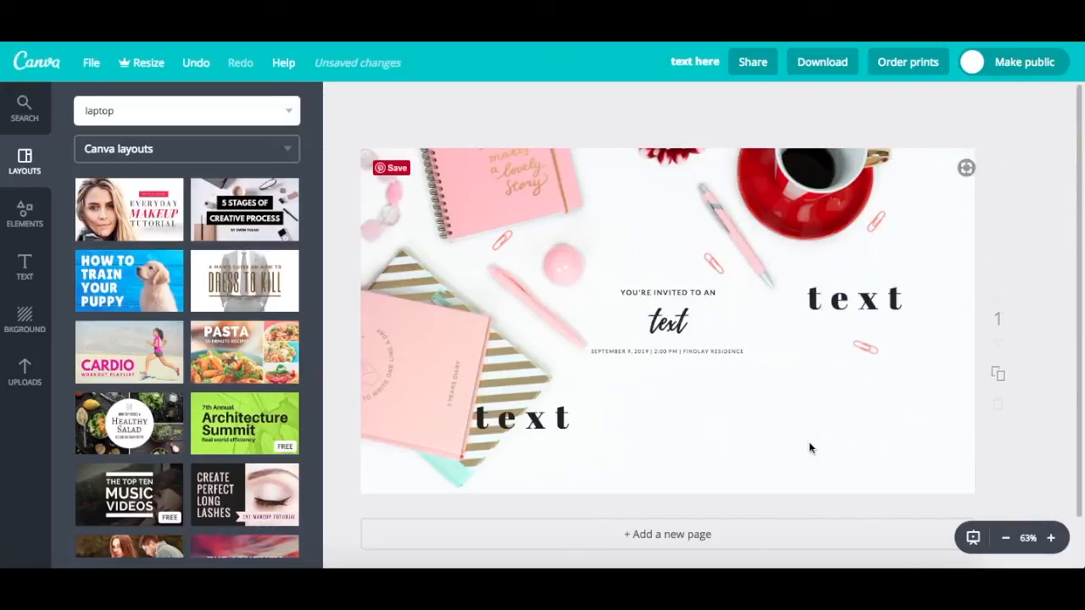
Step: Add a second, blank page to the design and view both pages
left_click(634, 535)
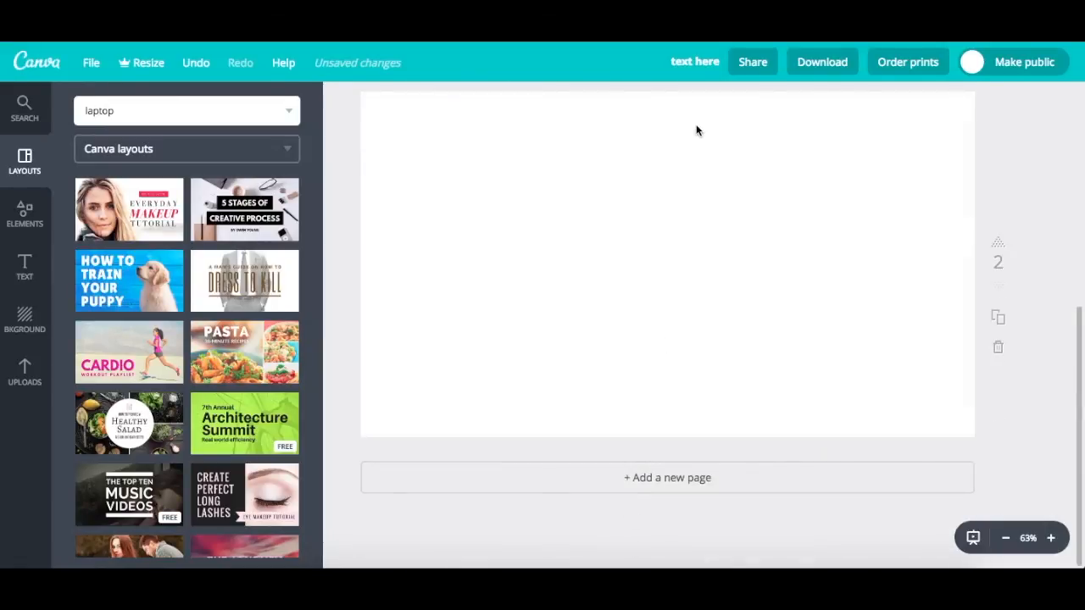
scroll(697, 131, "up", 5)
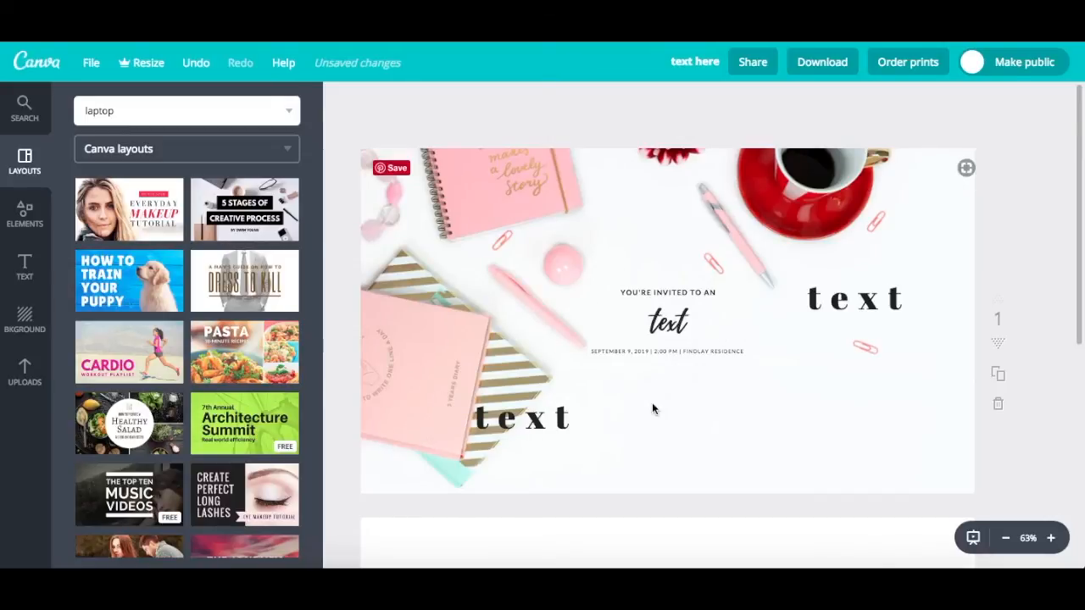
scroll(727, 445, "down", 2)
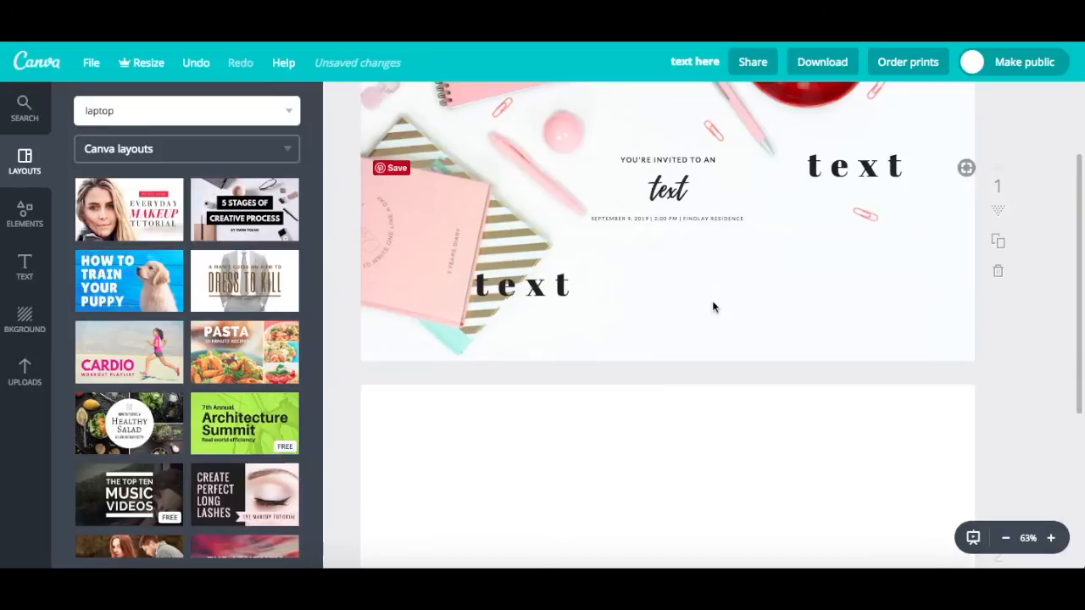
scroll(663, 405, "down", 4)
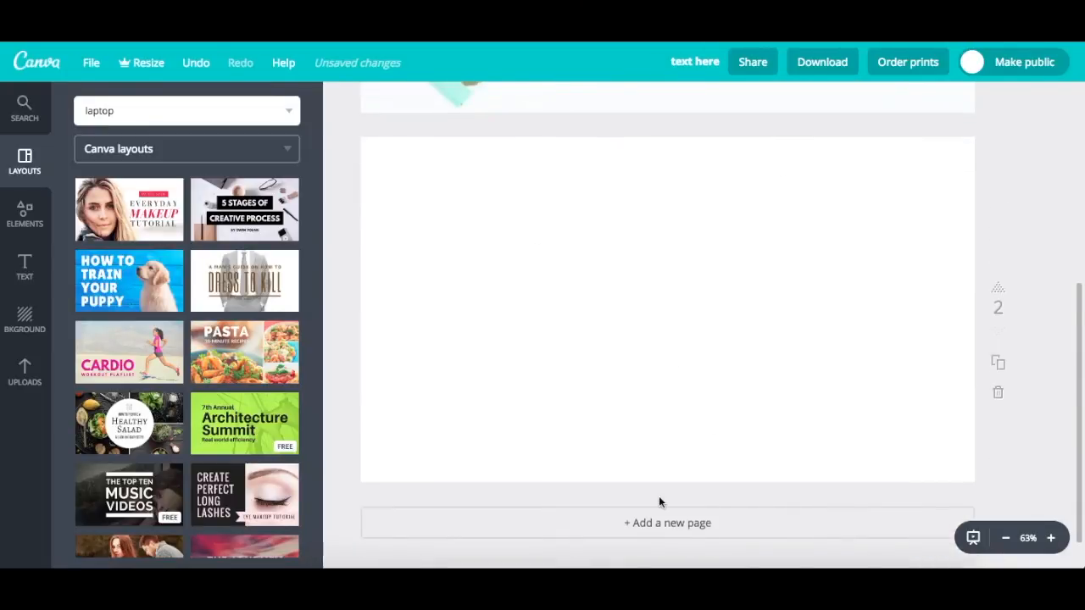
scroll(460, 114, "up", 6)
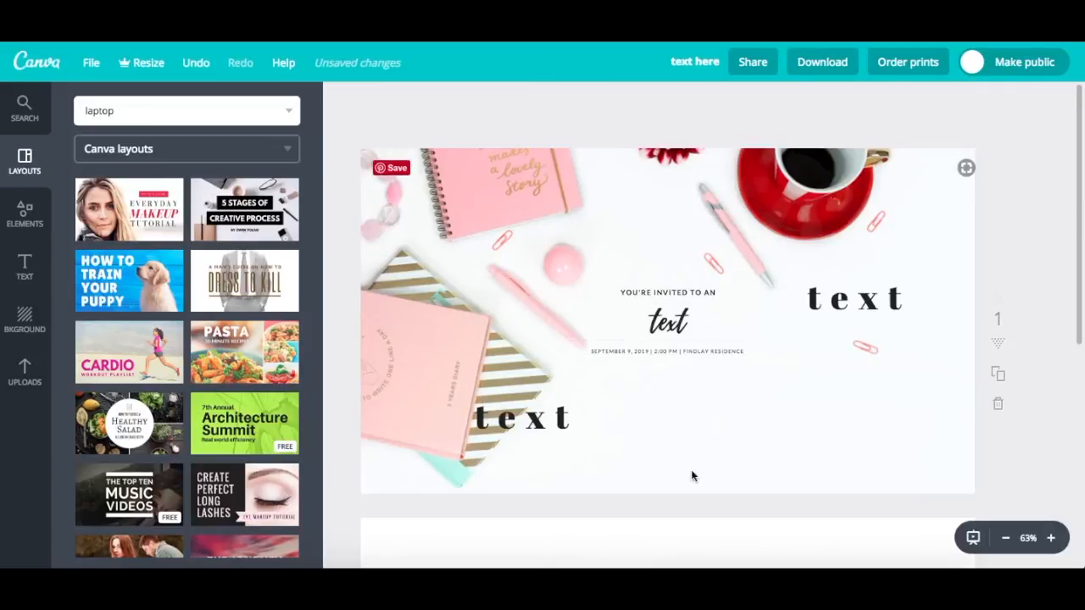
scroll(692, 474, "down", 6)
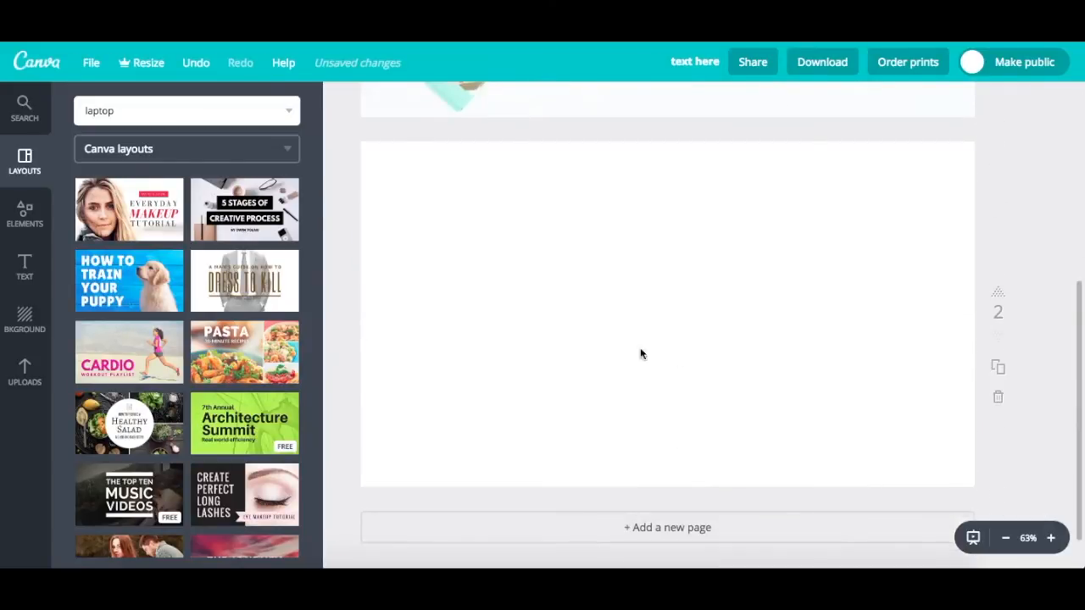
left_click(25, 321)
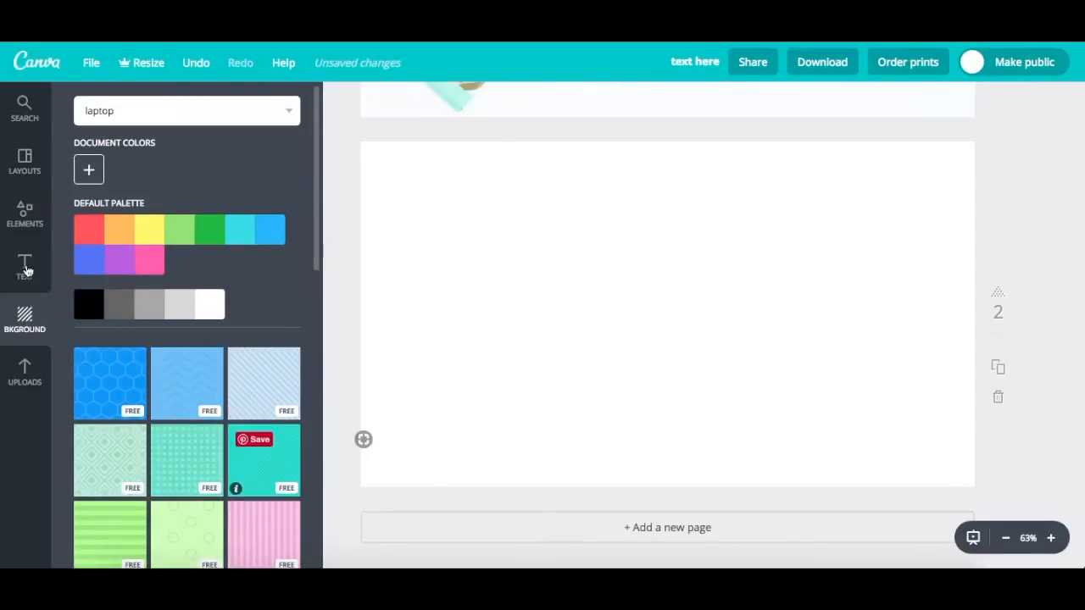
left_click(26, 111)
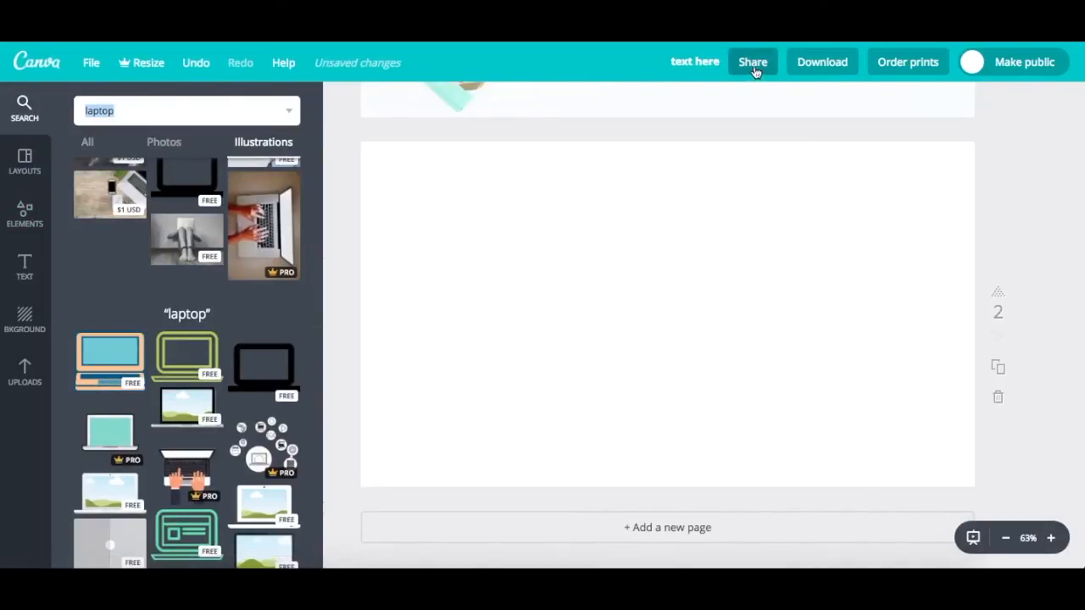
Step: Change the design title to "name"
scroll(769, 229, "up", 5)
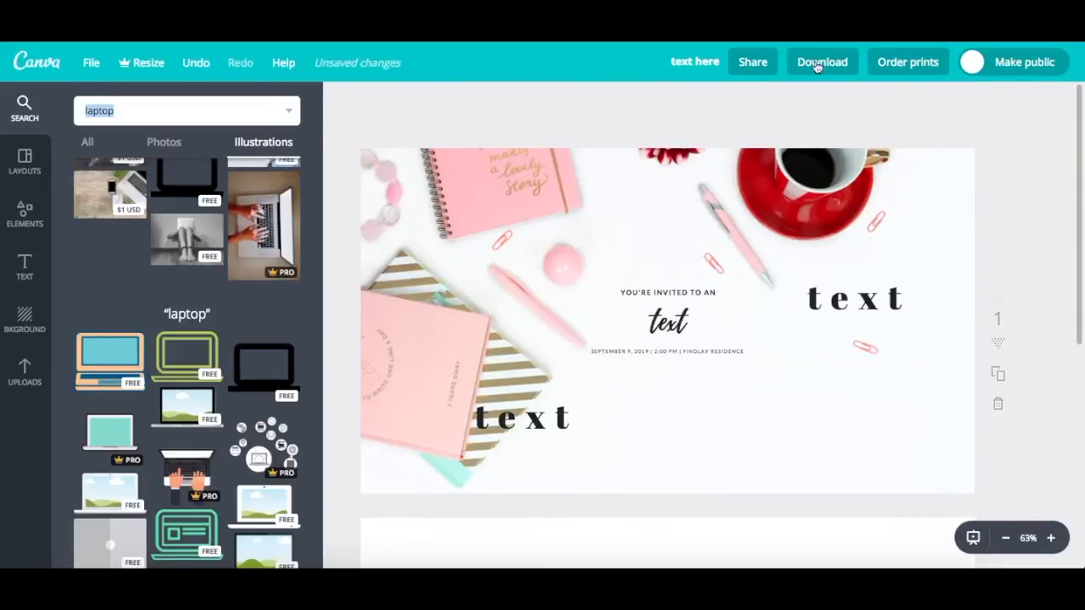
left_click(687, 64)
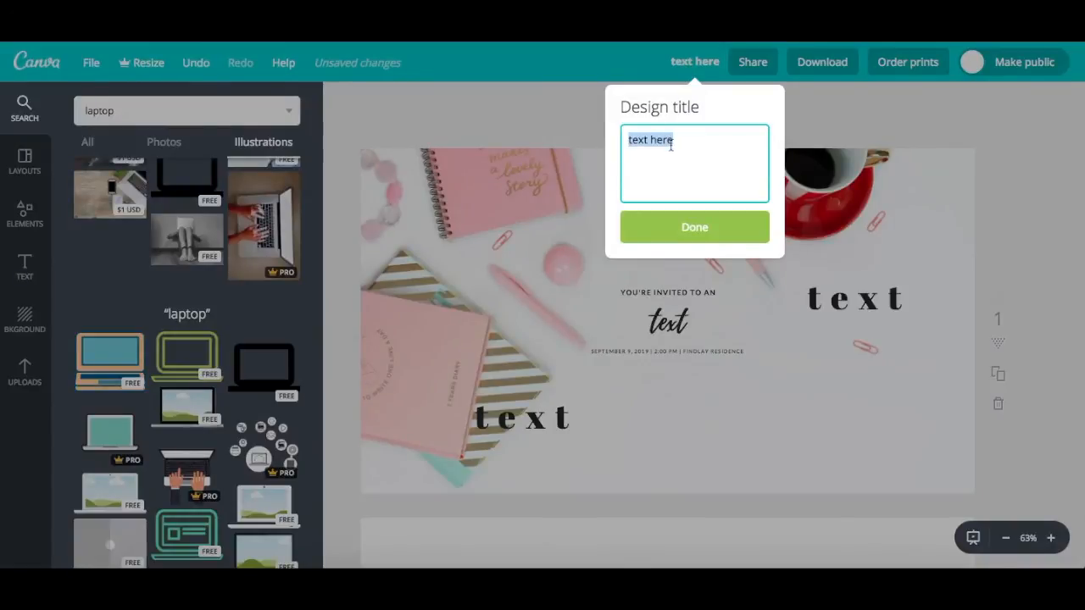
type("name")
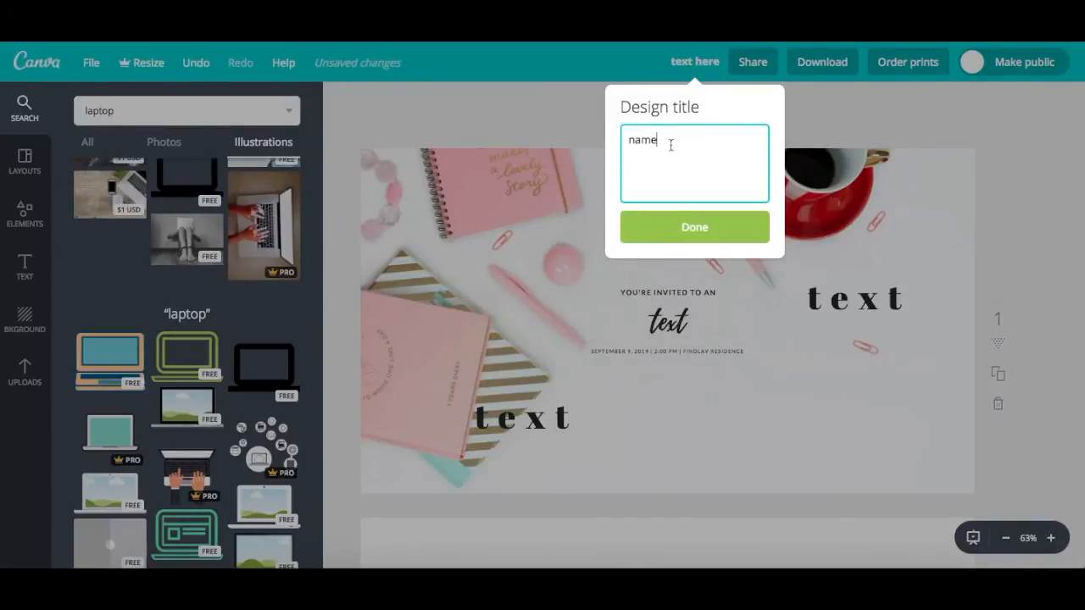
left_click(692, 226)
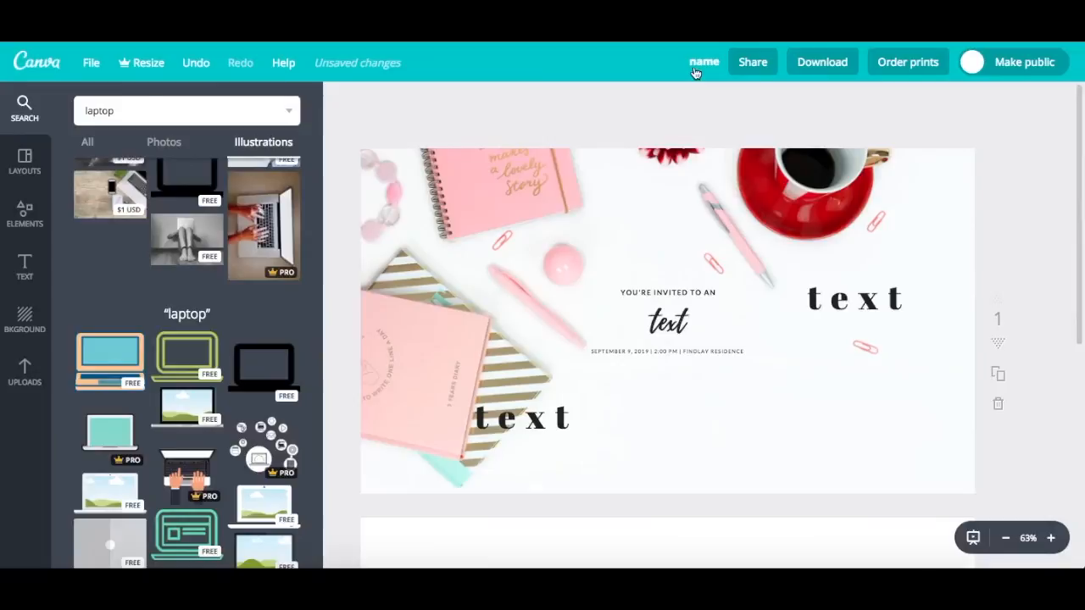
Step: Examine the file type and page range options for downloading the design, and close the download settings without downloading
left_click(836, 64)
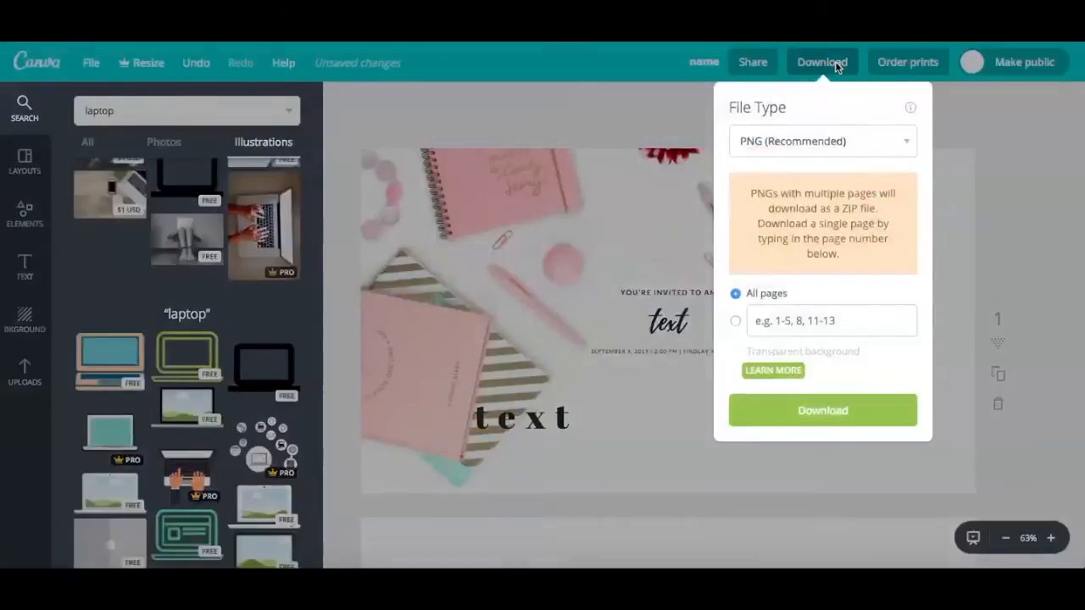
left_click(846, 142)
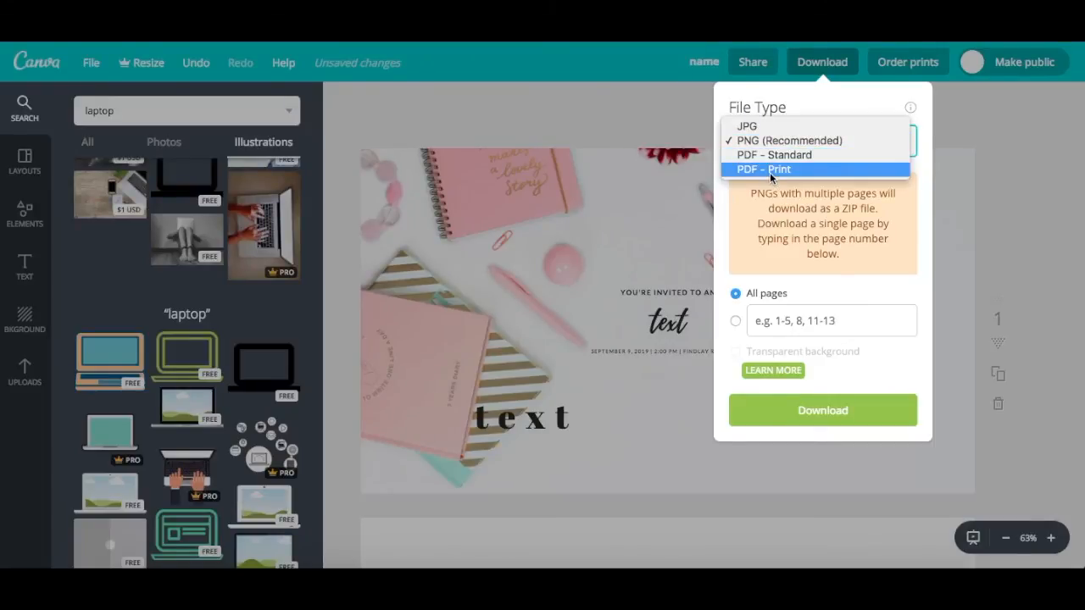
left_click(810, 298)
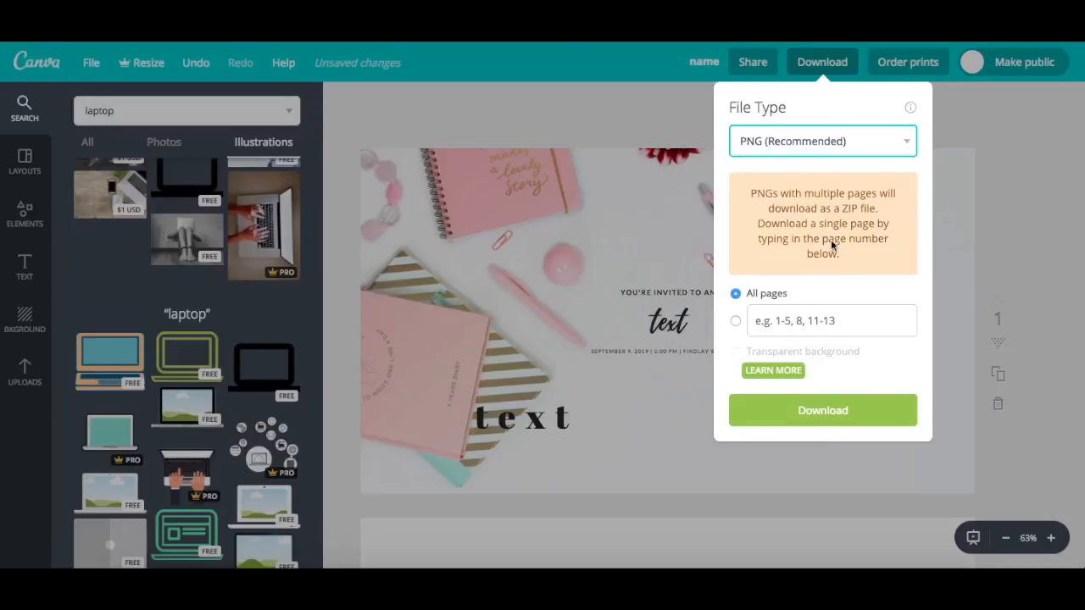
left_click(821, 62)
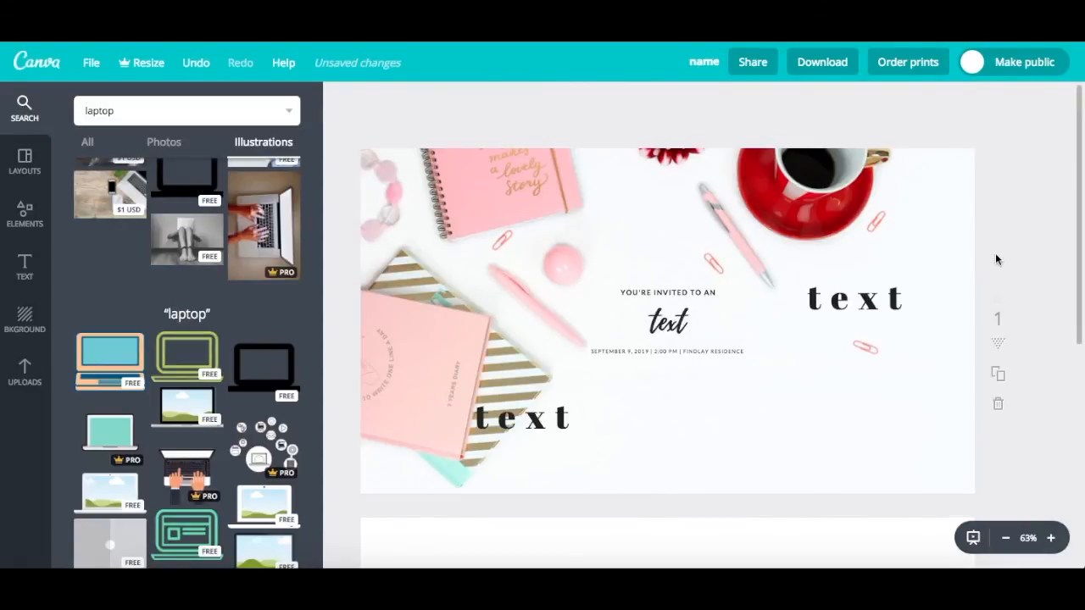
scroll(1009, 426, "down", 2)
scroll(1009, 428, "up", 2)
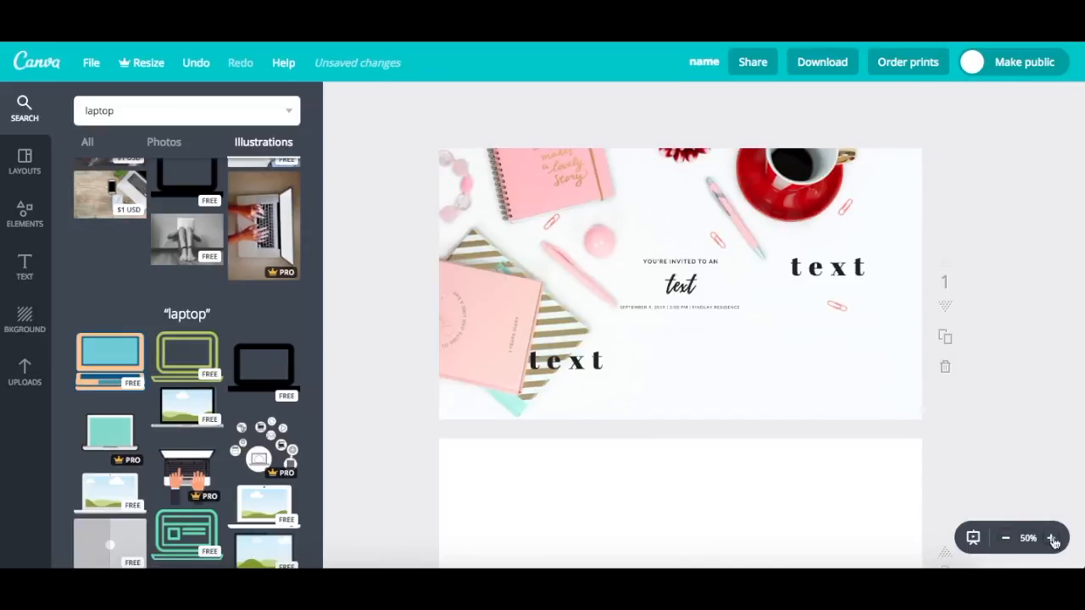
scroll(1054, 542, "down", 1)
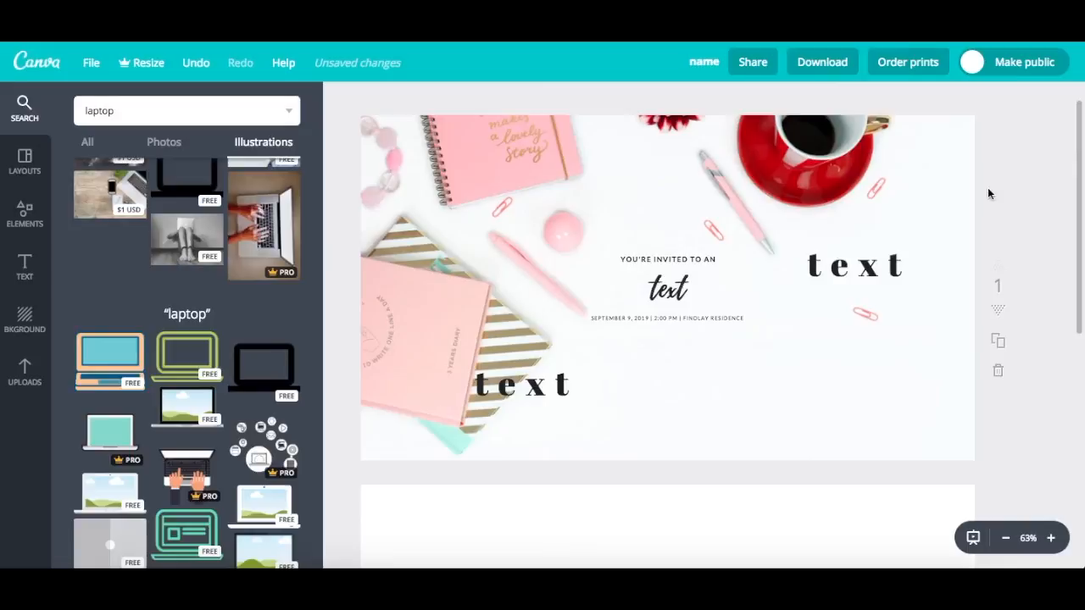
scroll(989, 194, "up", 1)
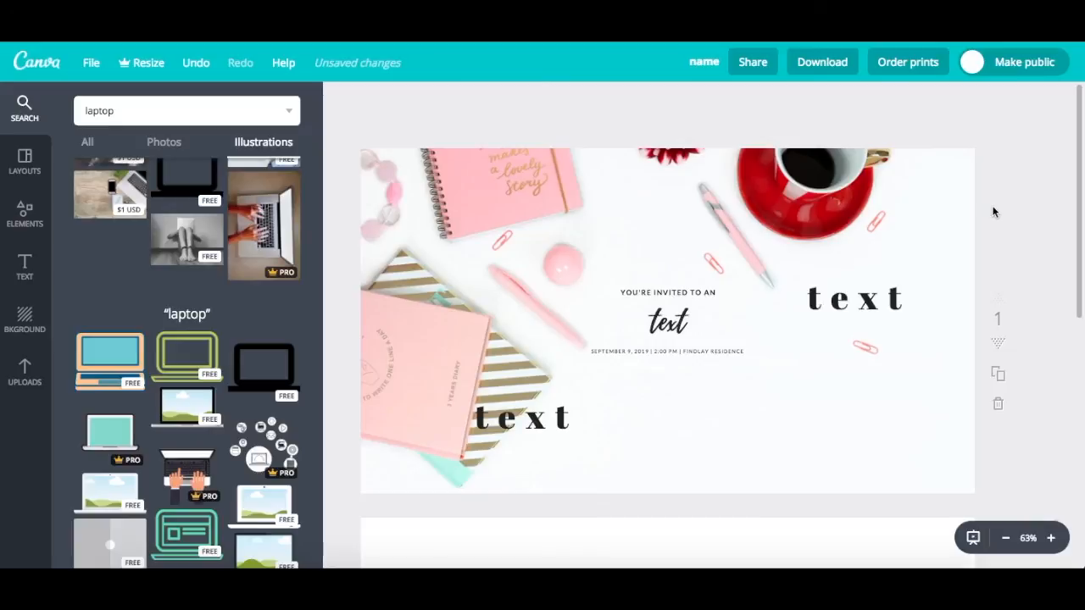
Step: Leave the design for the home page and look through the design types offered for a new design, from social media posts to events
left_click(39, 62)
scroll(526, 266, "down", 2)
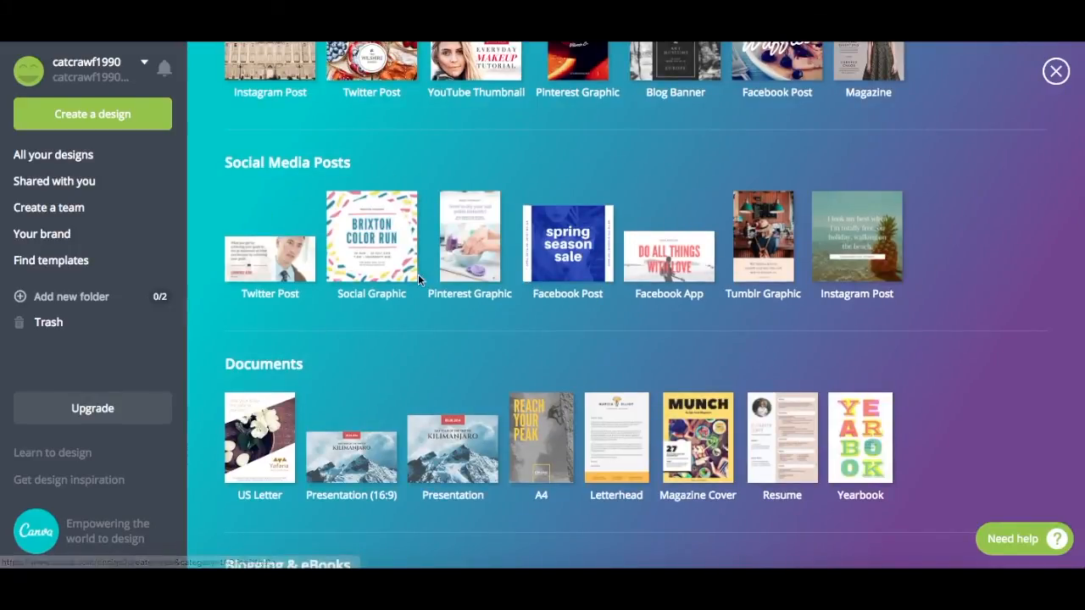
scroll(419, 322, "down", 1)
scroll(420, 320, "down", 1)
scroll(419, 320, "up", 4)
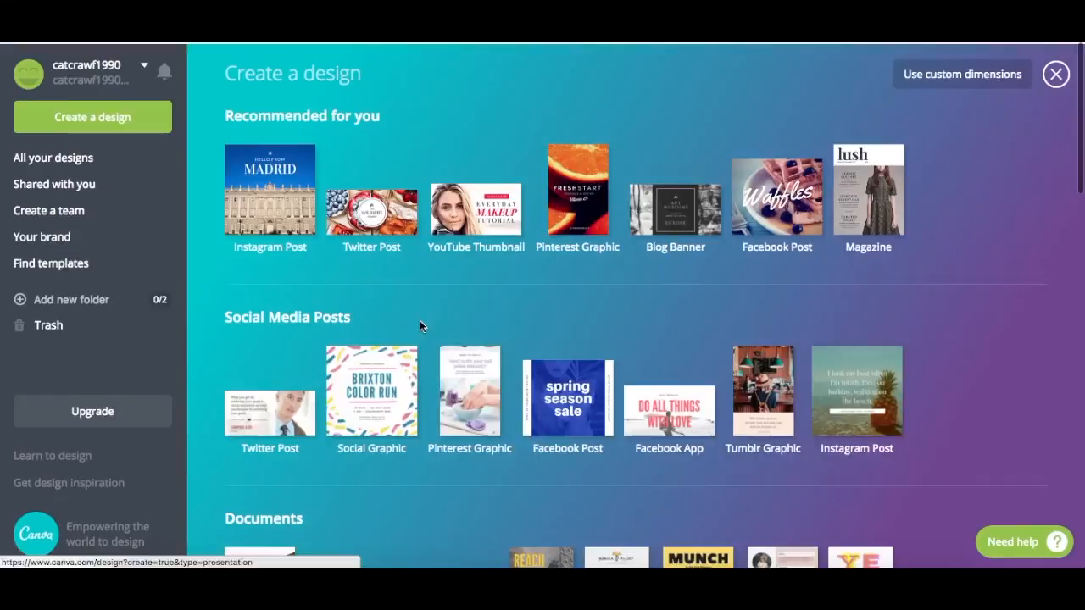
scroll(604, 303, "down", 1)
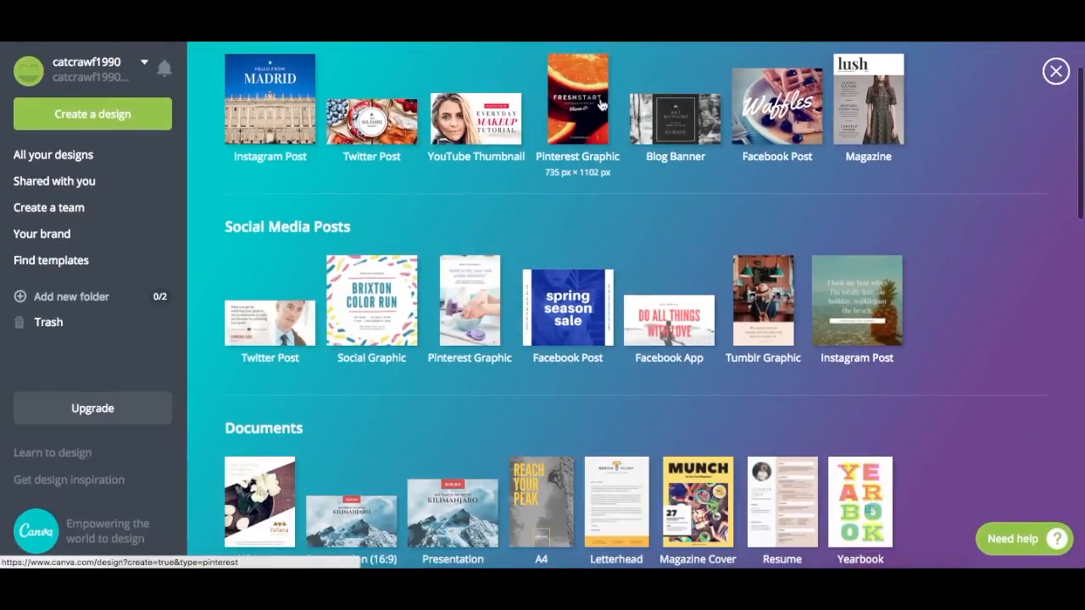
scroll(606, 220, "down", 2)
scroll(599, 295, "down", 5)
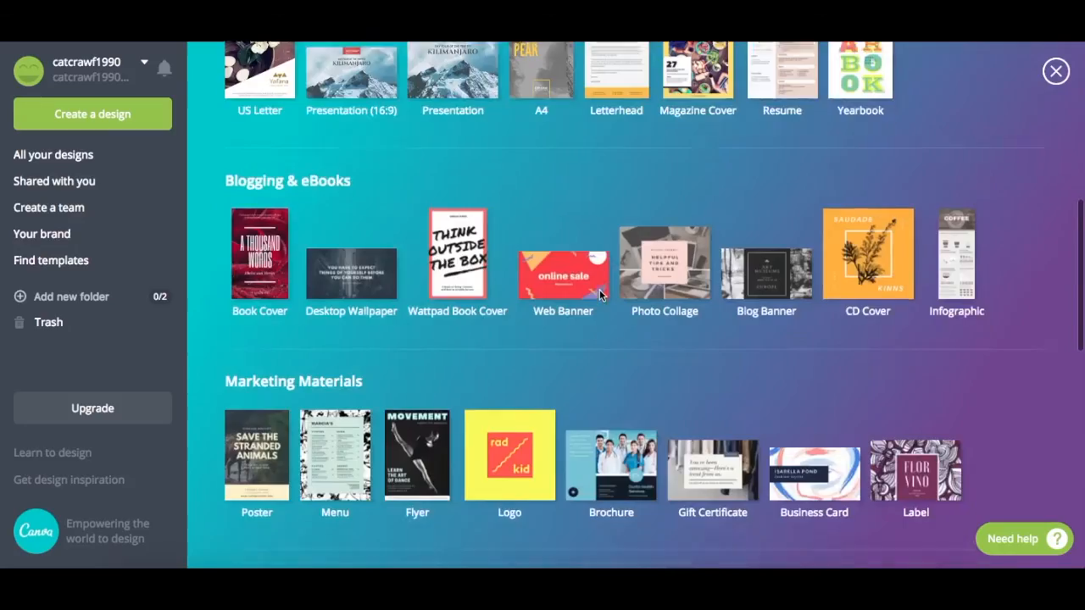
scroll(599, 293, "up", 4)
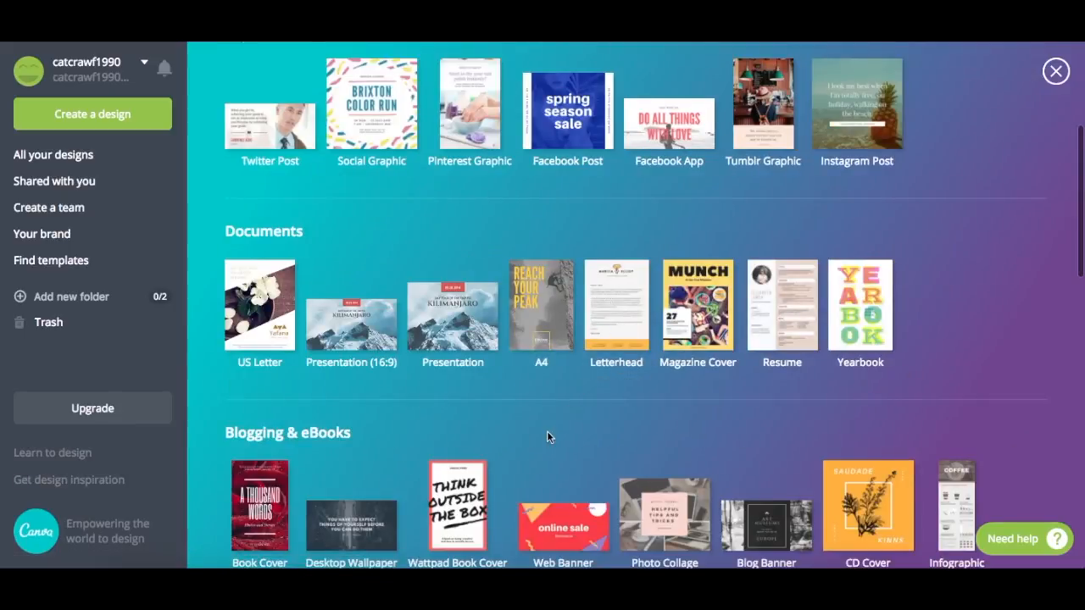
scroll(547, 435, "down", 3)
scroll(547, 437, "down", 9)
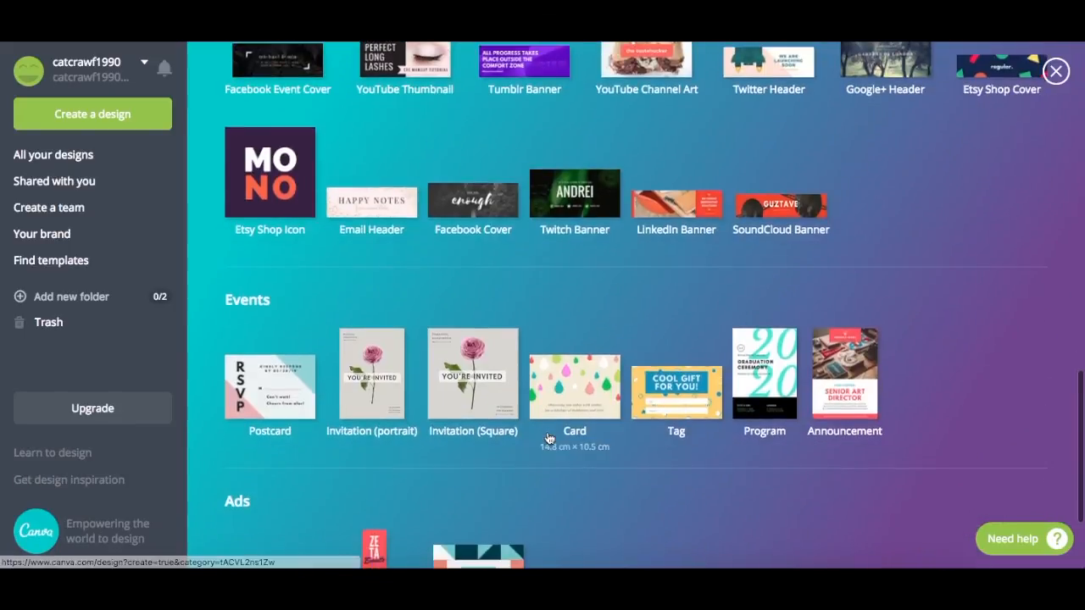
scroll(547, 437, "up", 10)
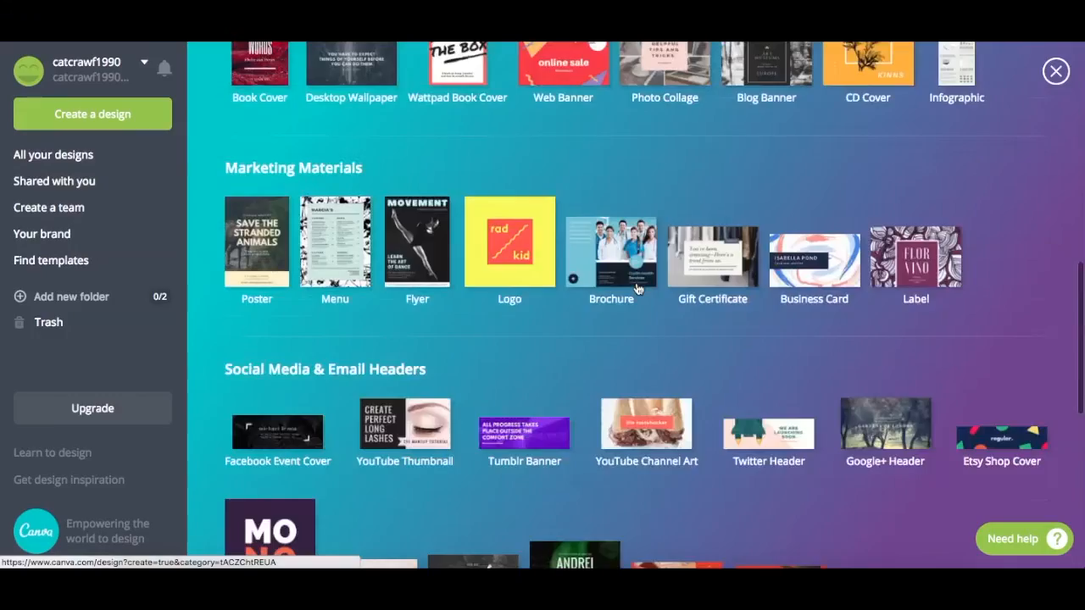
scroll(594, 413, "up", 5)
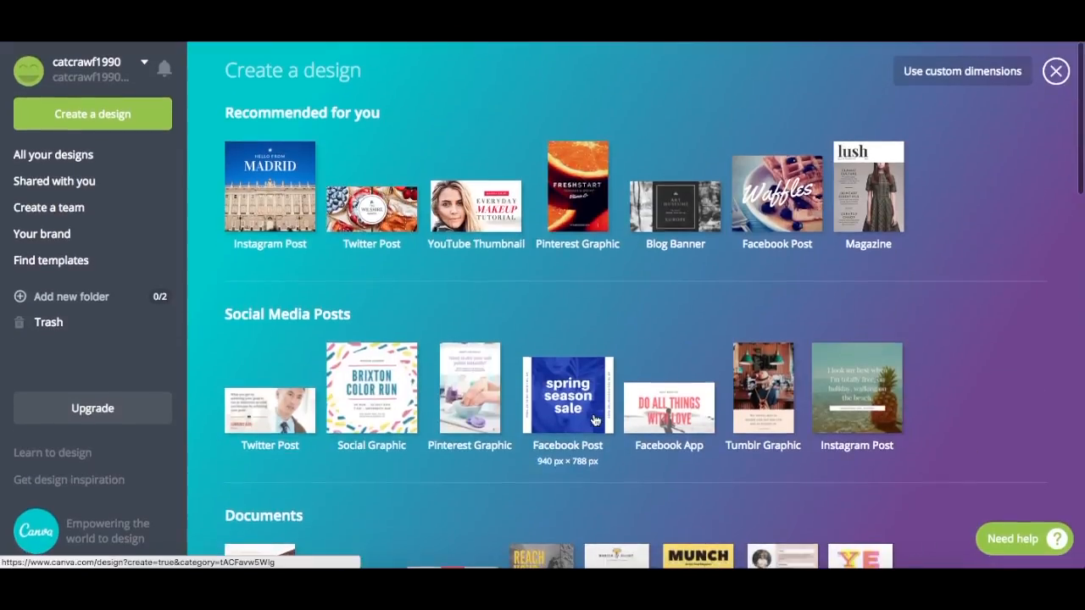